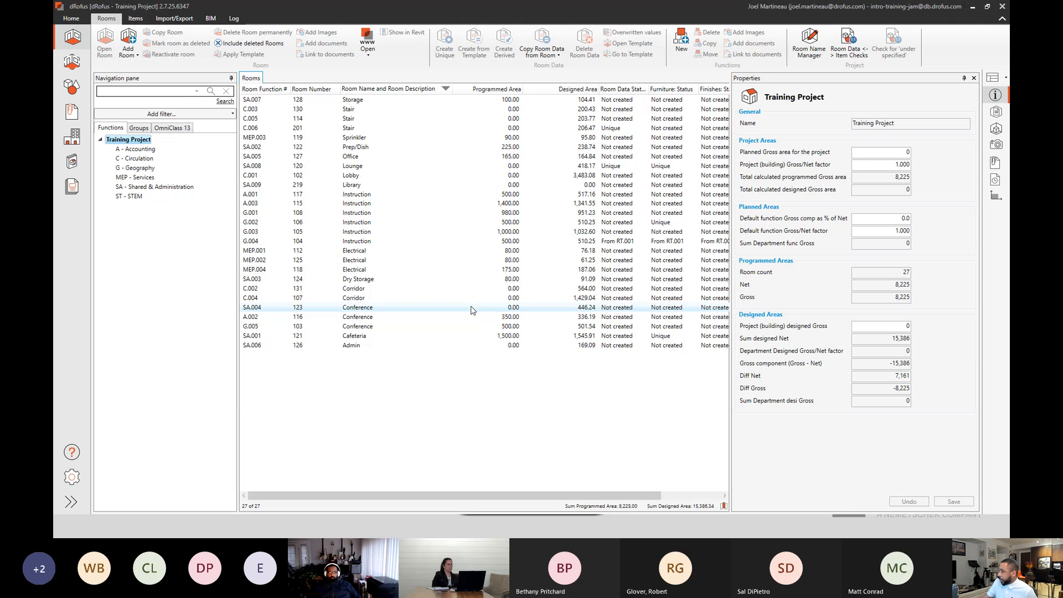
Show the area summation list for the rooms and drill down from Training Project to the A - Accounting department.
{"action": "left_click", "coordinate": [996, 203]}
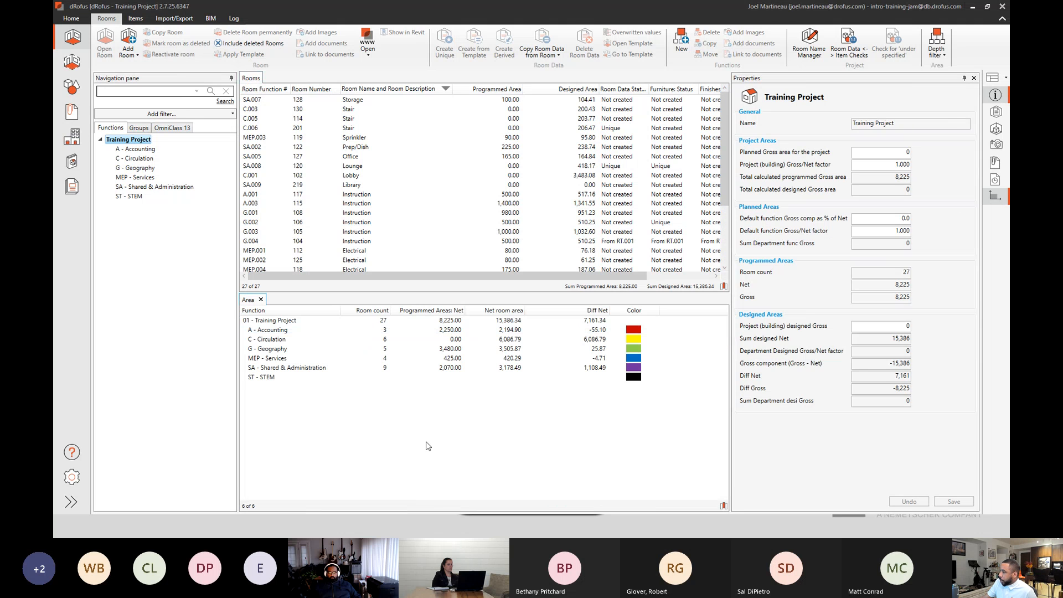
{"action": "left_click", "coordinate": [299, 321]}
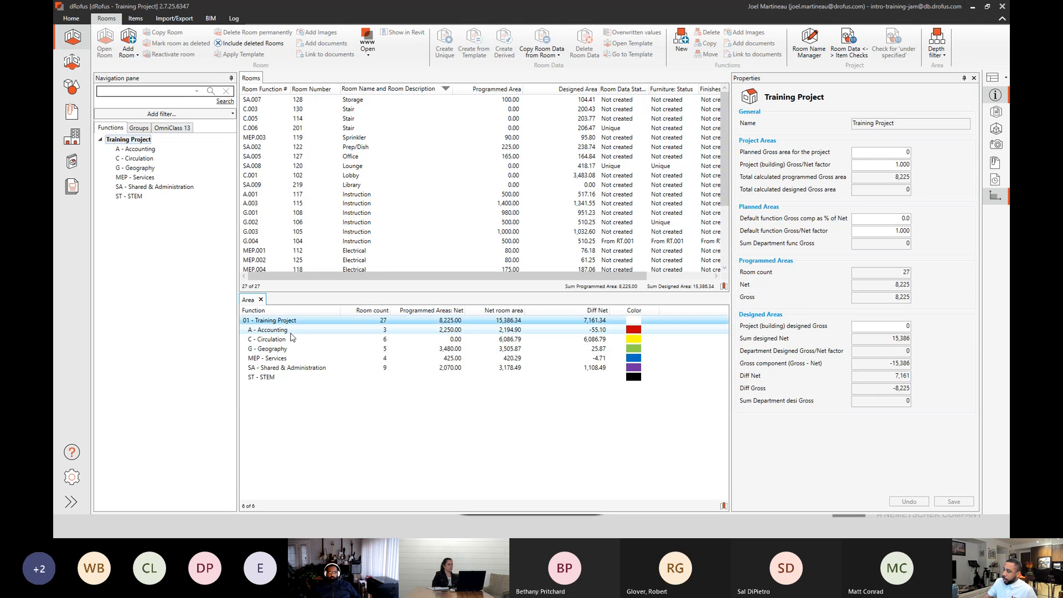
{"action": "double_click", "coordinate": [291, 331]}
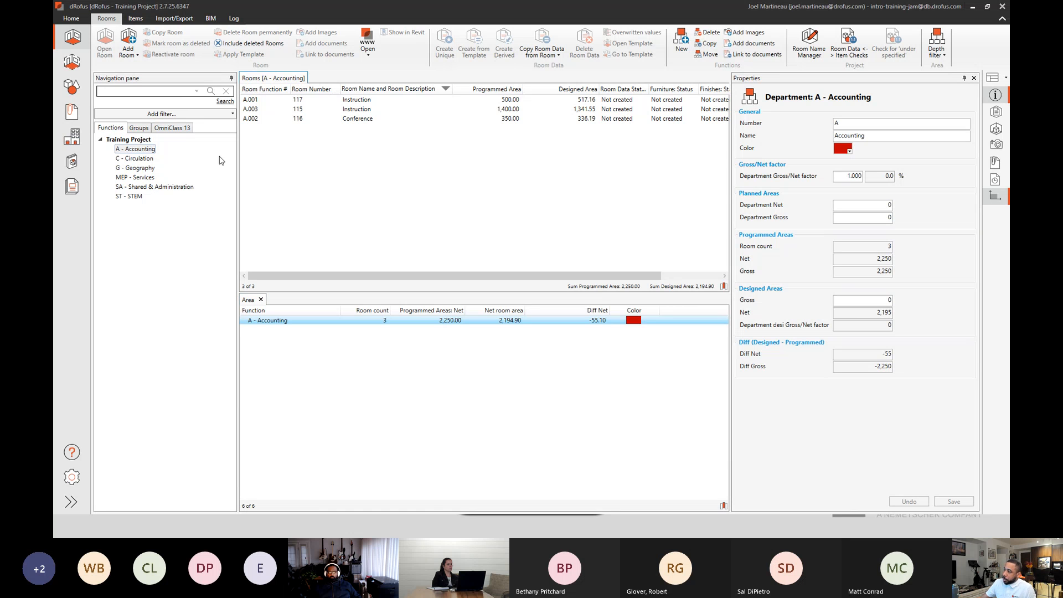
Compare the whole project's rooms and areas with those of A - Accounting, and view the properties of room A.001.
{"action": "left_click", "coordinate": [128, 139]}
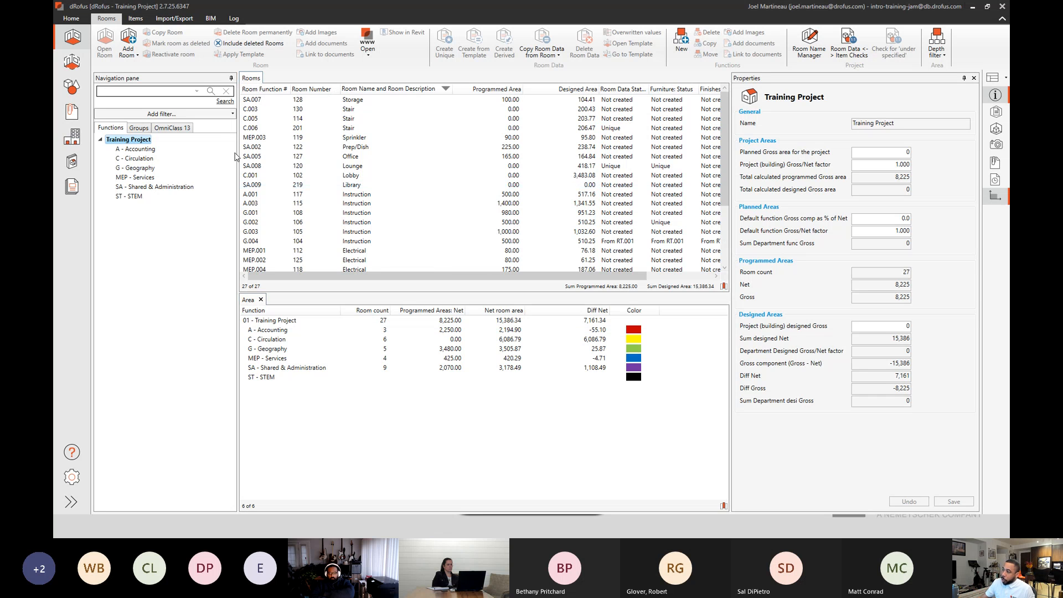
{"action": "left_click", "coordinate": [149, 150]}
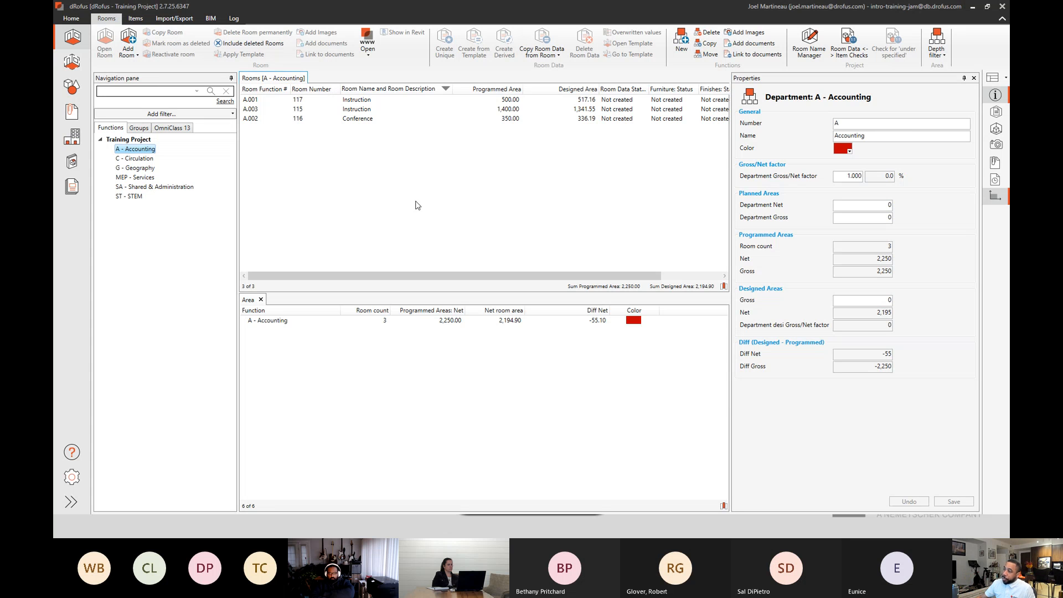
{"action": "left_click", "coordinate": [140, 141]}
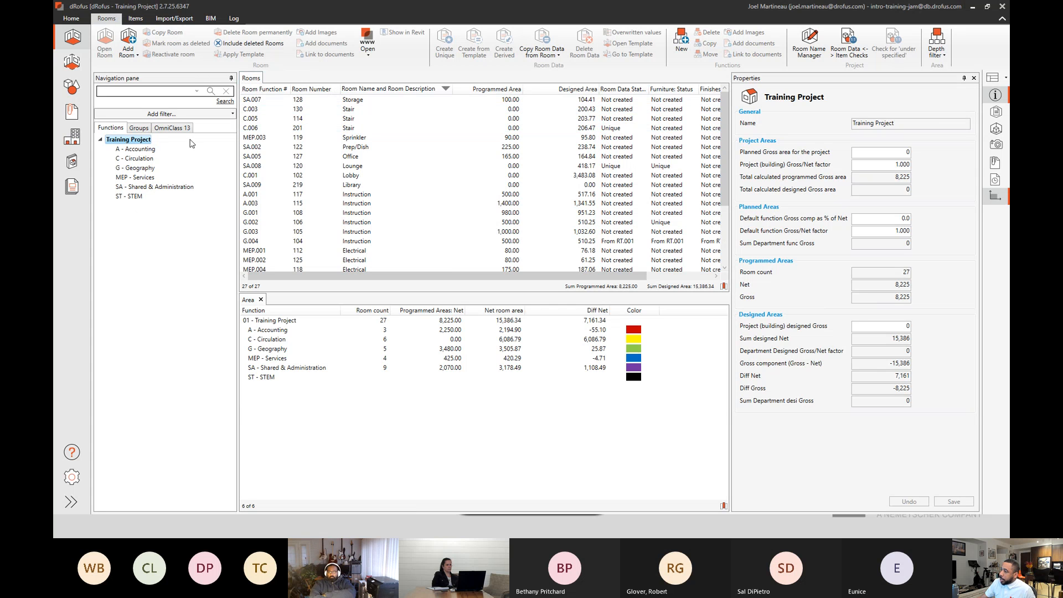
{"action": "left_click", "coordinate": [148, 152]}
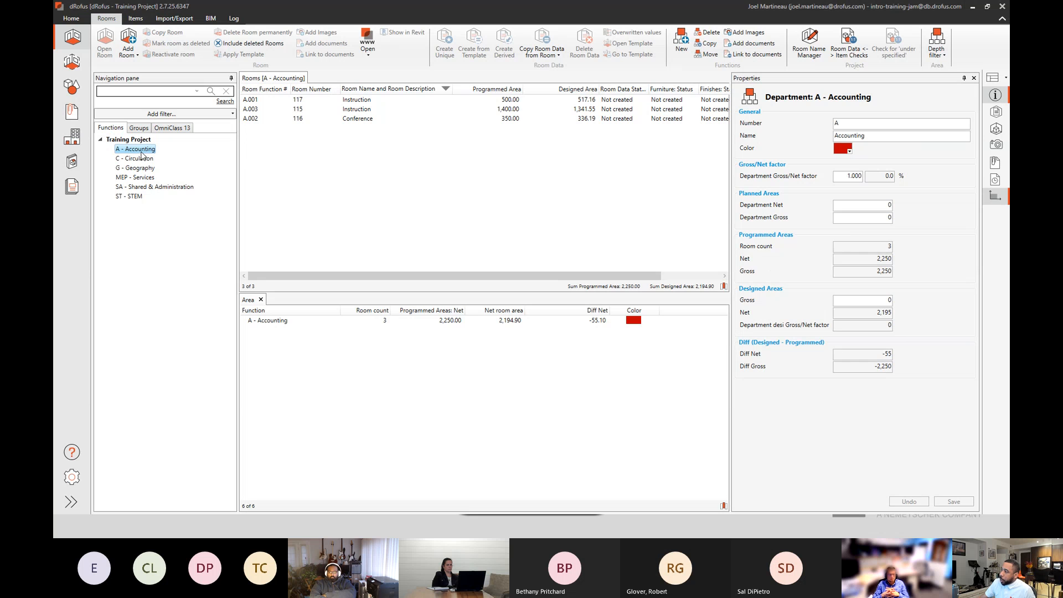
{"action": "left_click", "coordinate": [261, 101]}
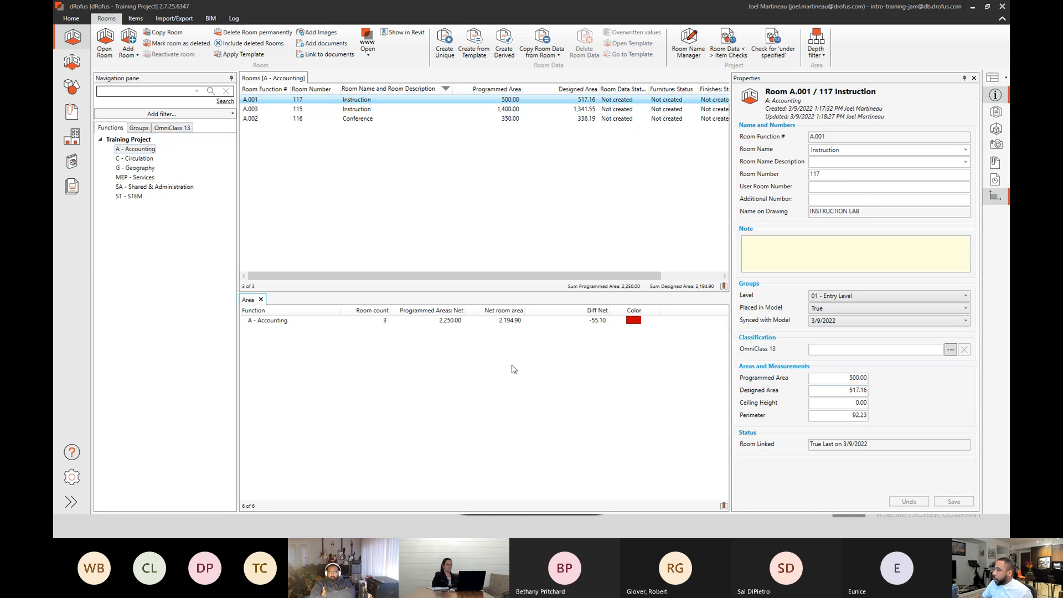
Open room SA.008 Lounge from the full project list and review its requirements, construction, access and mechanical room data.
{"action": "left_click", "coordinate": [146, 140]}
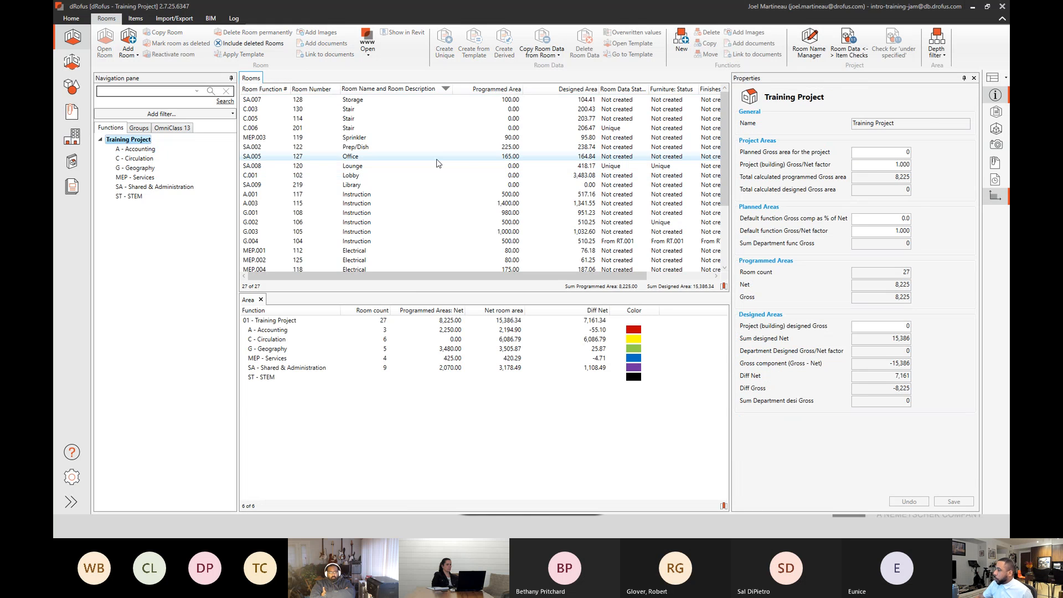
{"action": "double_click", "coordinate": [370, 166]}
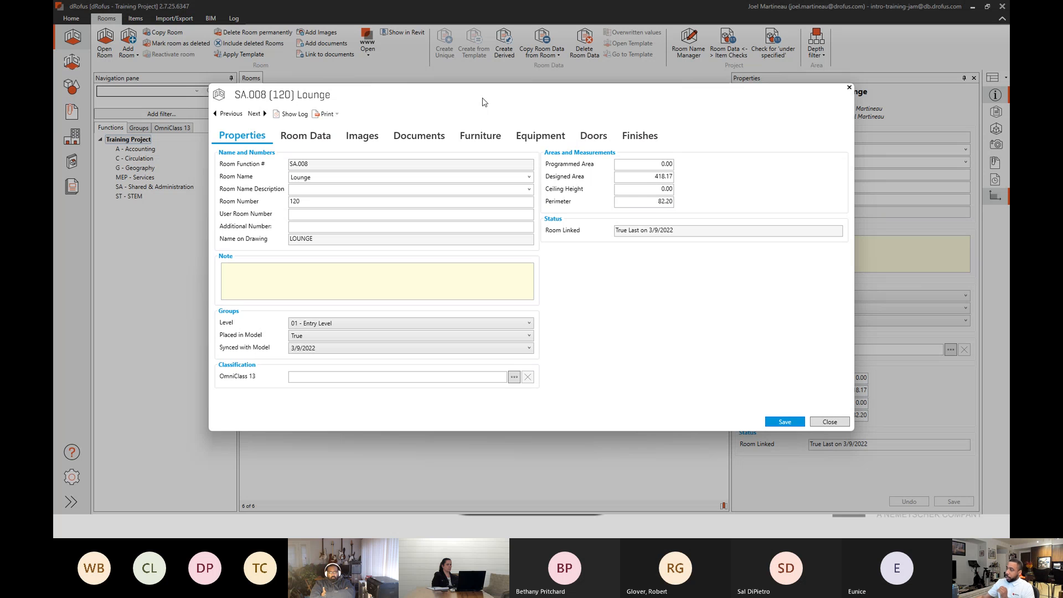
{"action": "left_click", "coordinate": [313, 137]}
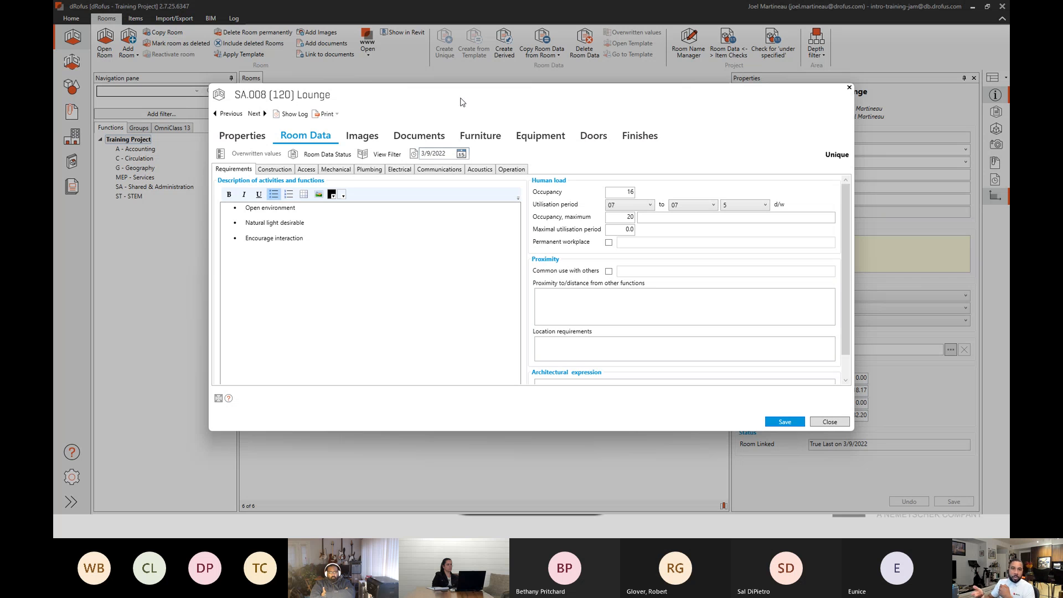
{"action": "left_click", "coordinate": [373, 272]}
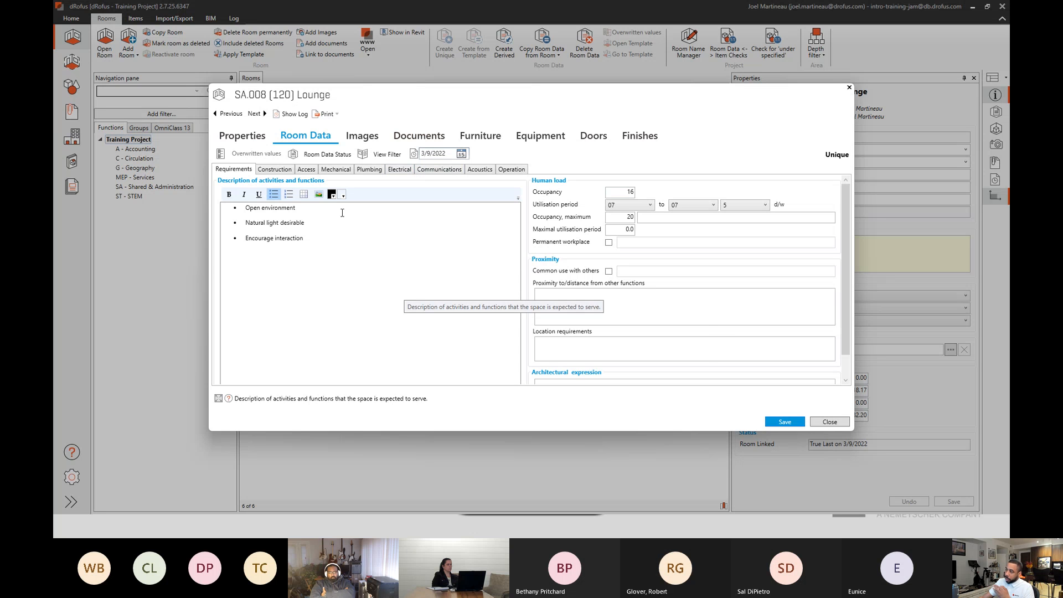
{"action": "left_click", "coordinate": [288, 169]}
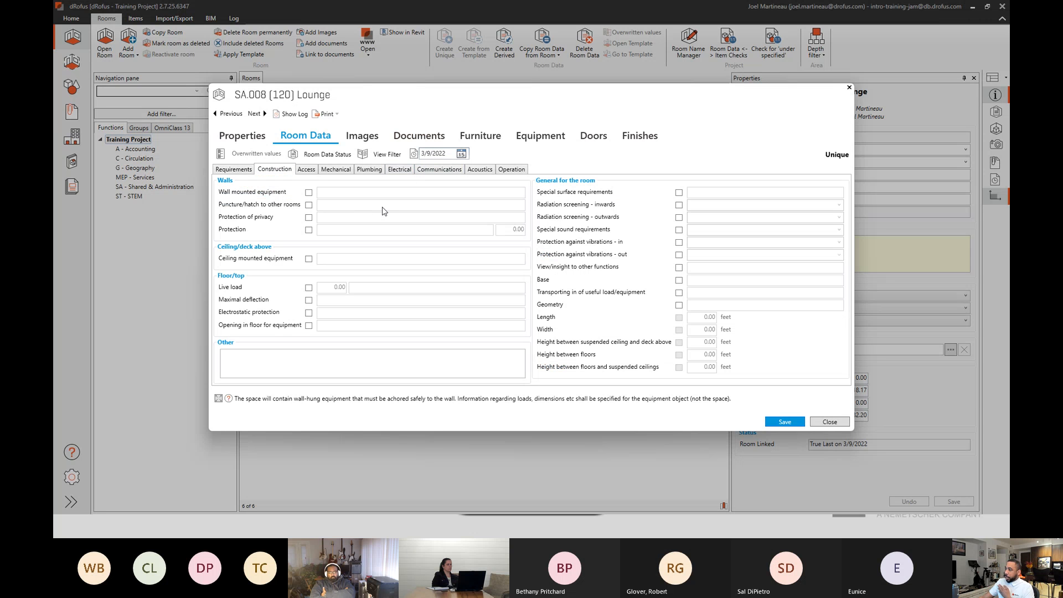
{"action": "left_click", "coordinate": [308, 171]}
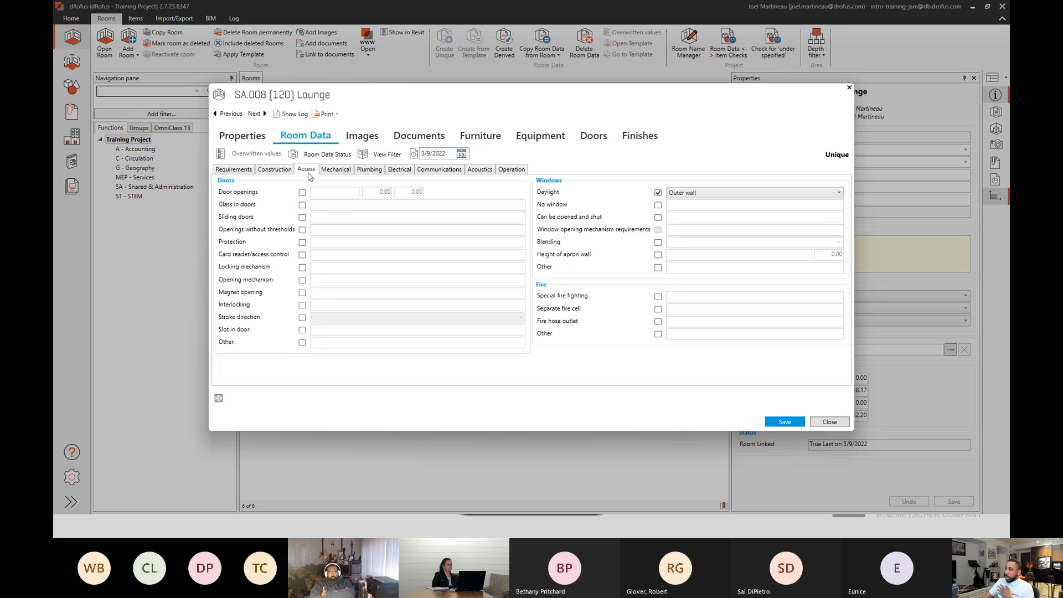
{"action": "left_click", "coordinate": [336, 172]}
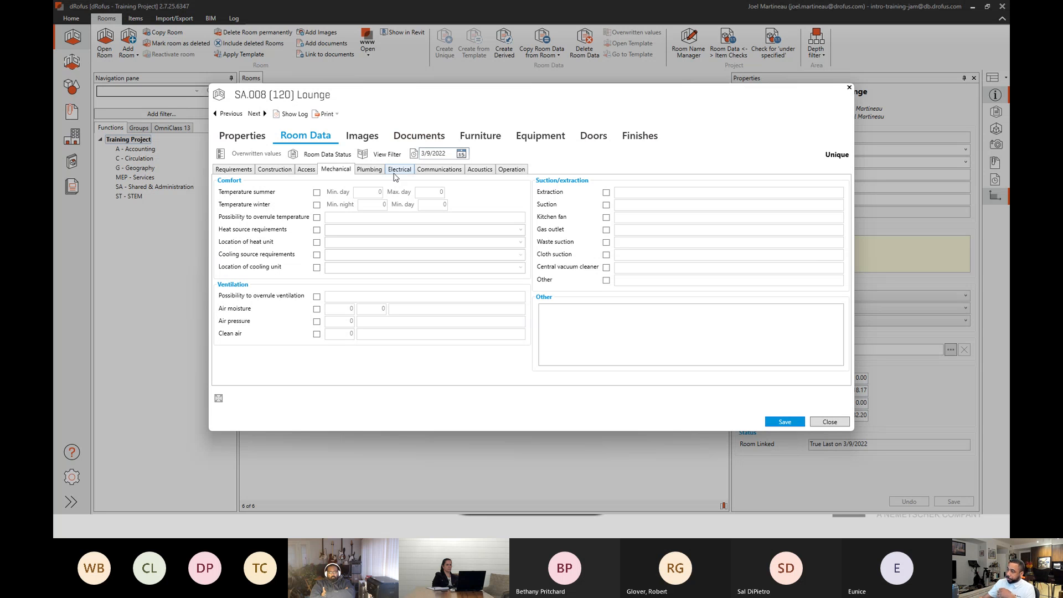
Browse all images attached to the Lounge, from the Revit detail through the ceiling detail to the rendering.
{"action": "left_click", "coordinate": [370, 137]}
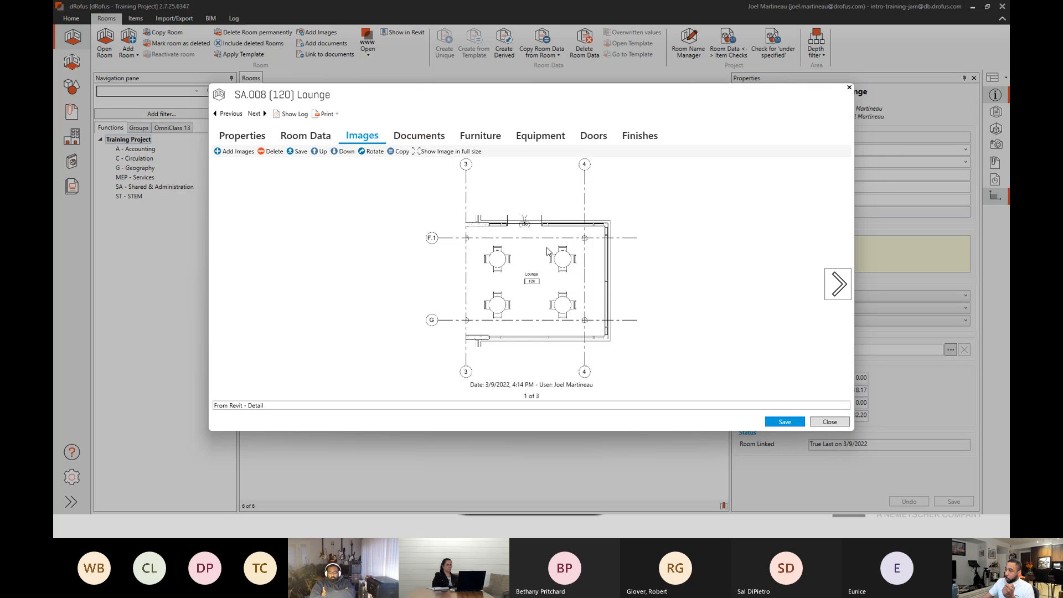
{"action": "left_click", "coordinate": [834, 284]}
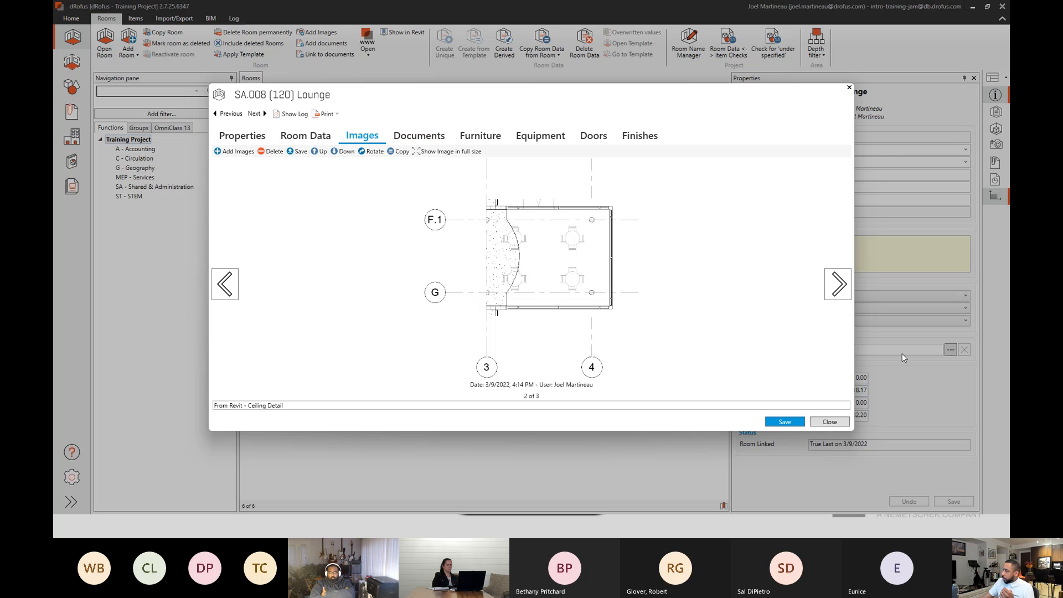
{"action": "left_click", "coordinate": [837, 285]}
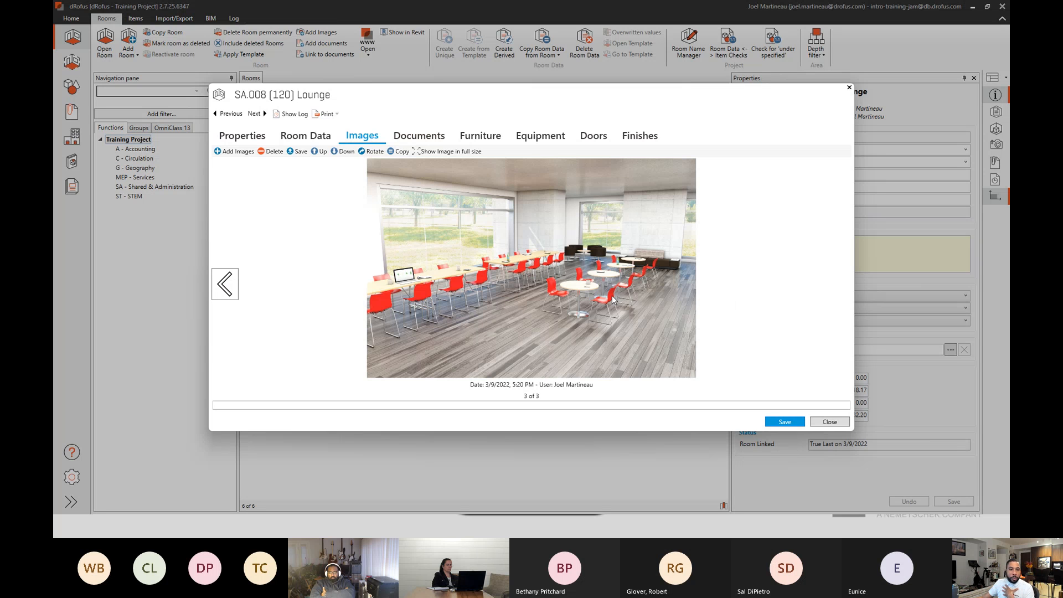
Open the Education - Social Spaces PDF attached to the Lounge's documents for viewing in Revu.
{"action": "left_click", "coordinate": [406, 134]}
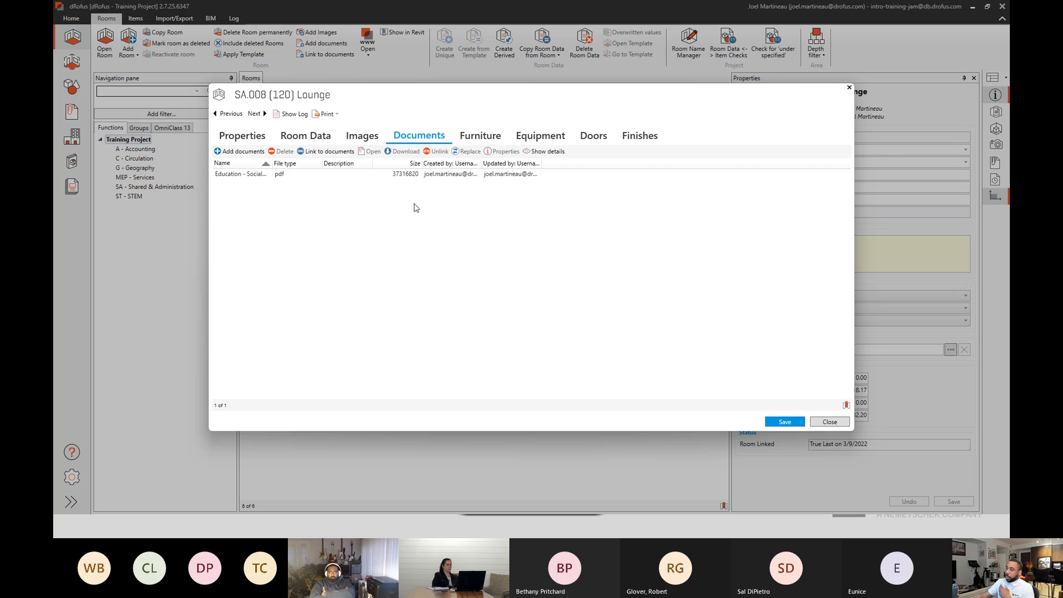
{"action": "left_click", "coordinate": [261, 174]}
{"action": "double_click", "coordinate": [262, 174]}
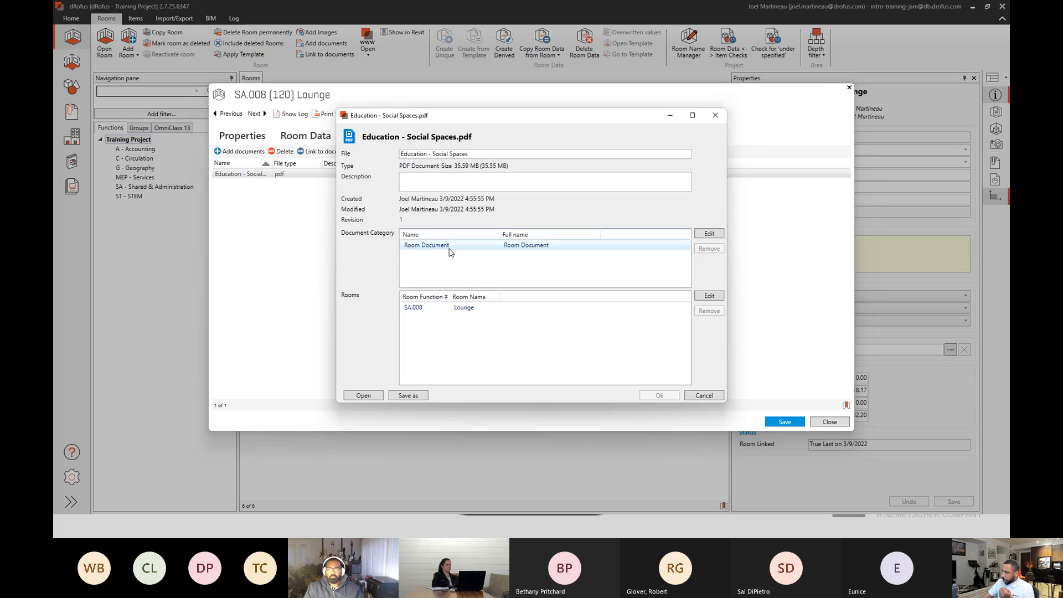
{"action": "left_click", "coordinate": [364, 395]}
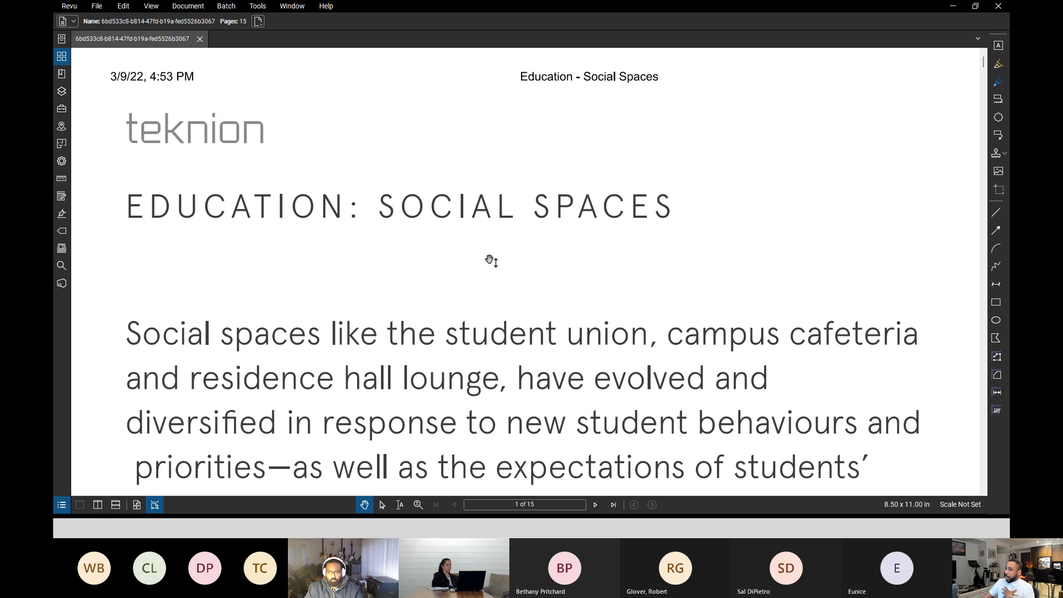
Fit the PDF to whole pages, read through to page 4, then return to dRofus and close the document's details.
{"action": "left_click", "coordinate": [137, 505]}
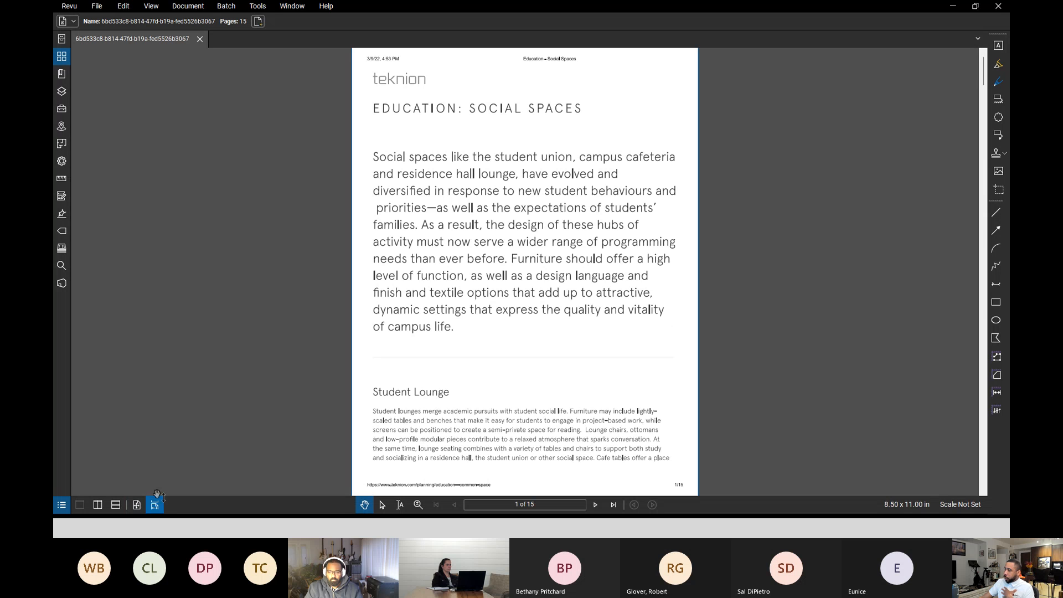
{"action": "scroll", "coordinate": [538, 382], "scroll_direction": "down", "scroll_amount": 1}
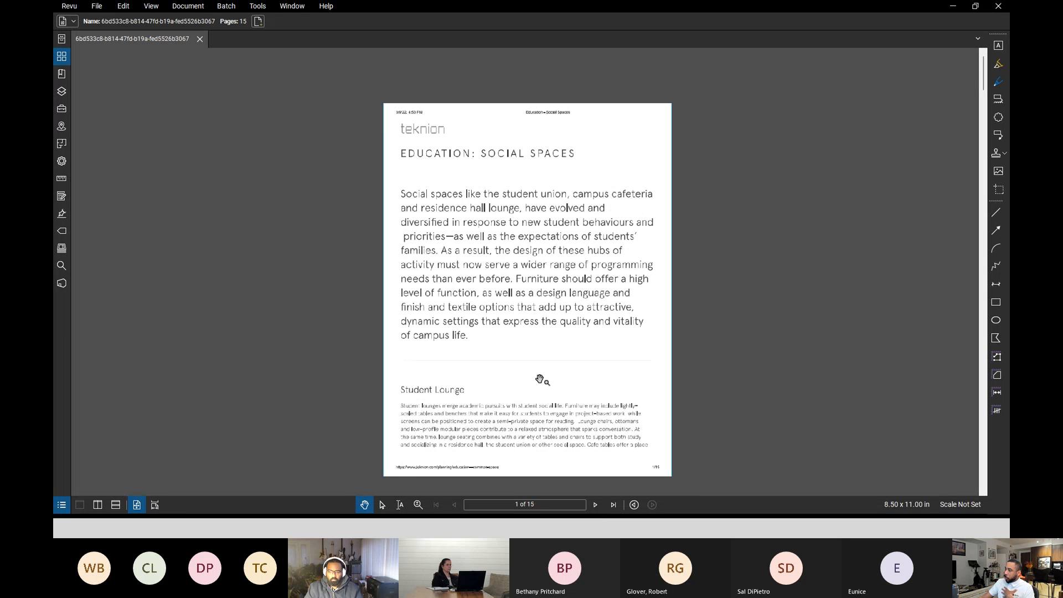
{"action": "left_click", "coordinate": [594, 505]}
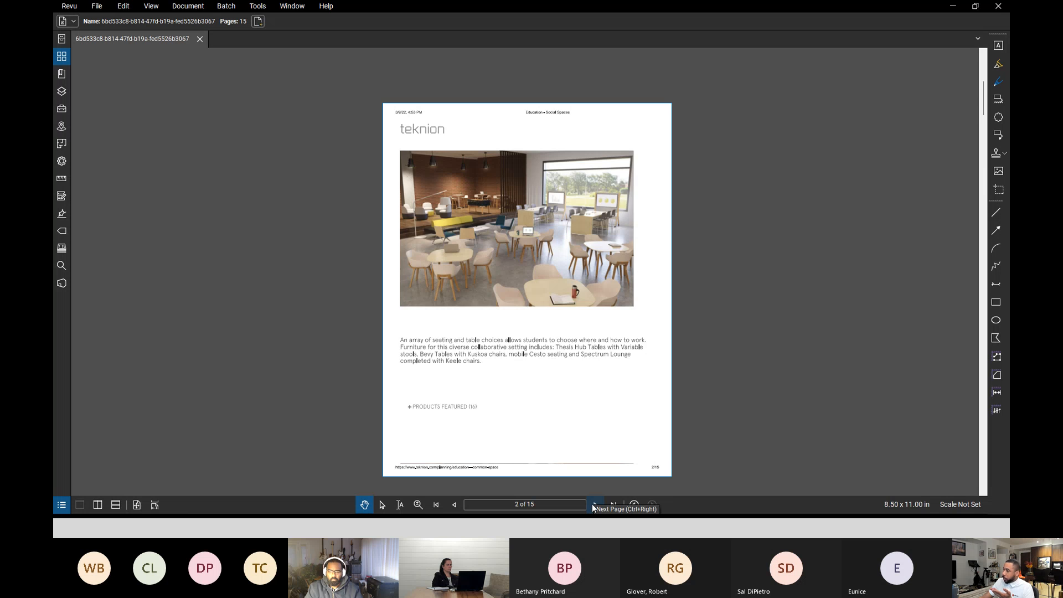
{"action": "left_click", "coordinate": [594, 505]}
{"action": "left_click", "coordinate": [594, 505]}
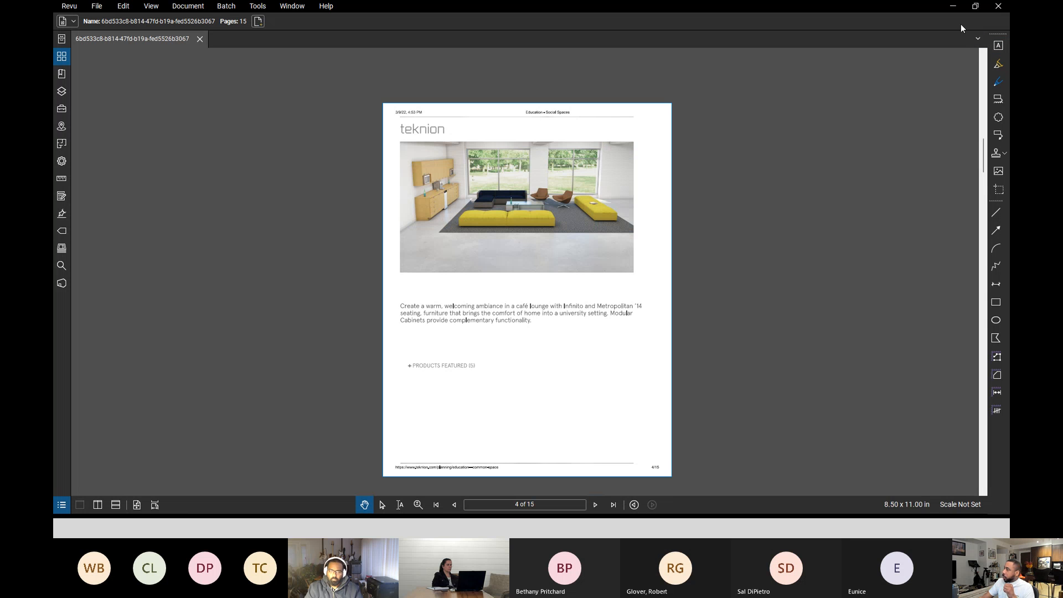
{"action": "left_click", "coordinate": [952, 7]}
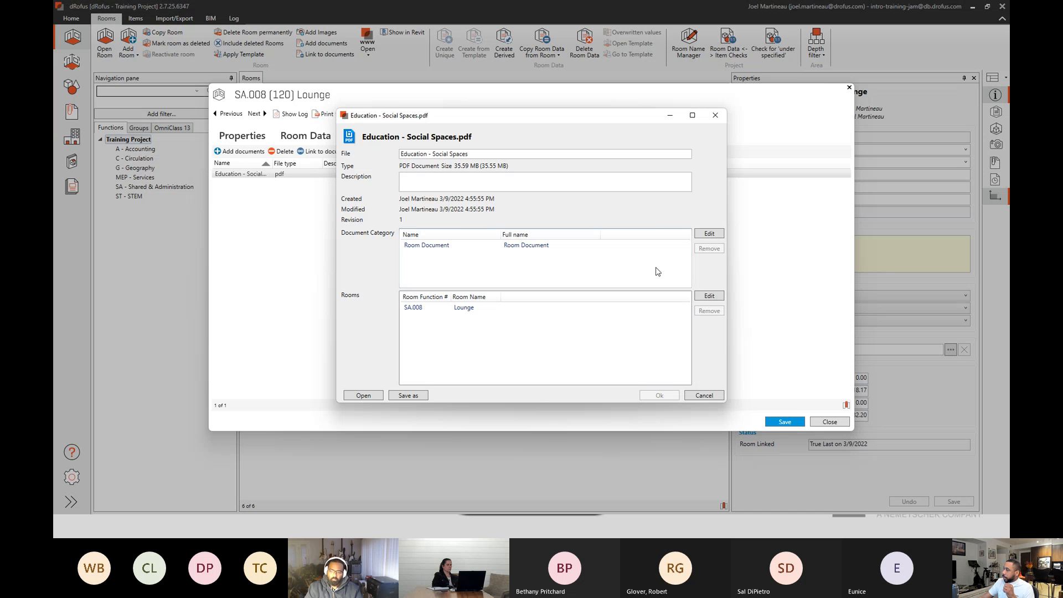
{"action": "left_click", "coordinate": [714, 116]}
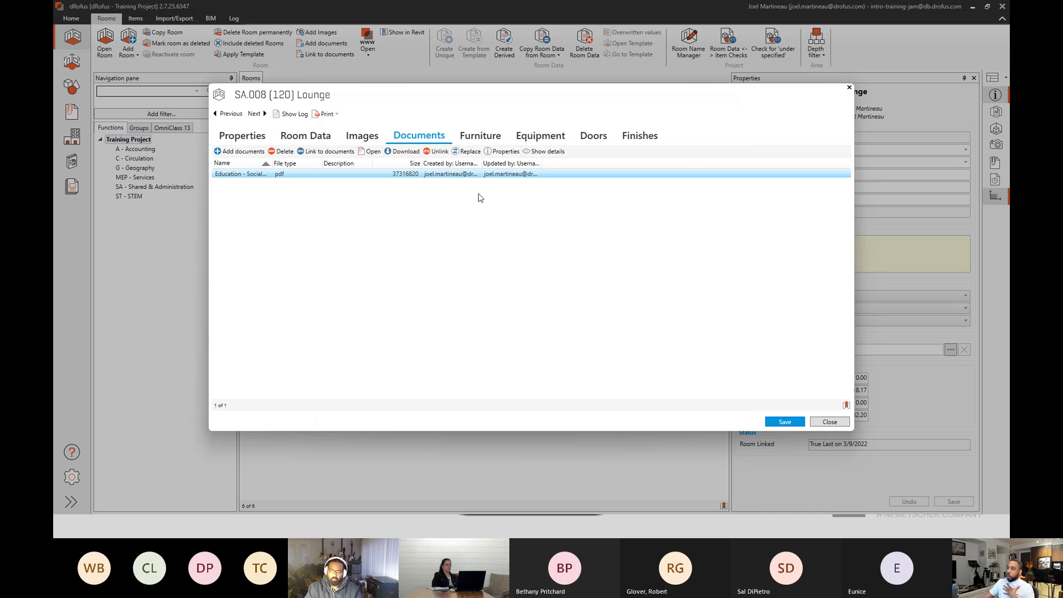
Revisit the Lounge's room data and images, and select Lounge Seating Arrangement in its furniture list.
{"action": "left_click", "coordinate": [303, 140]}
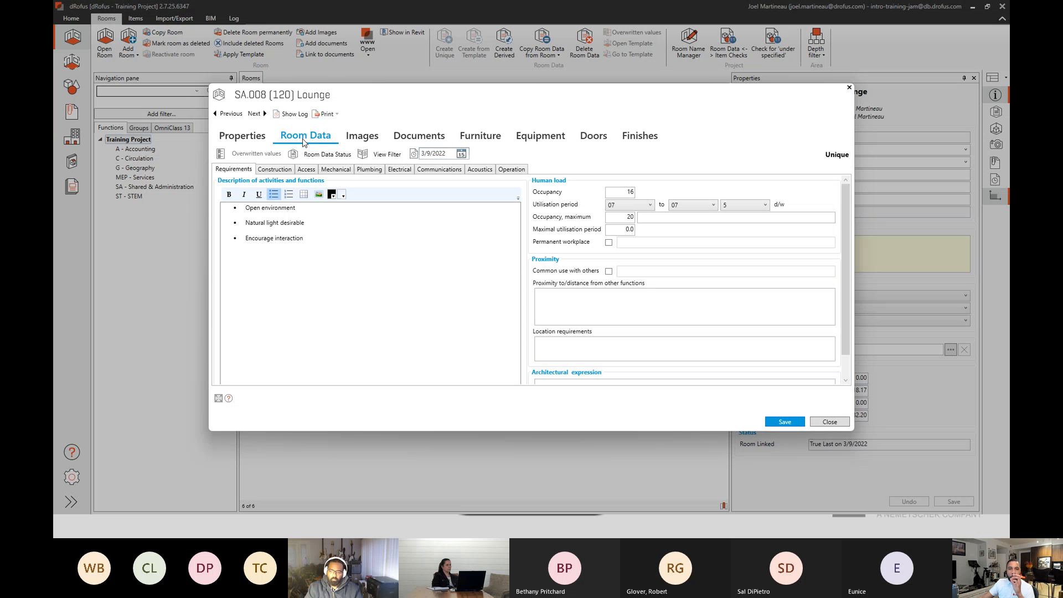
{"action": "left_click", "coordinate": [365, 141]}
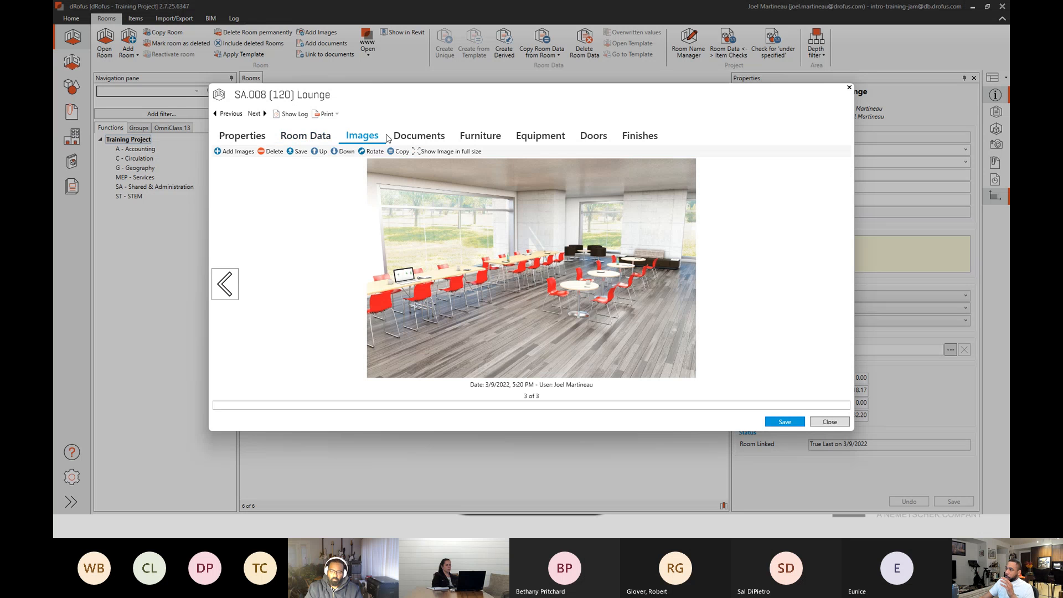
{"action": "left_click", "coordinate": [474, 139]}
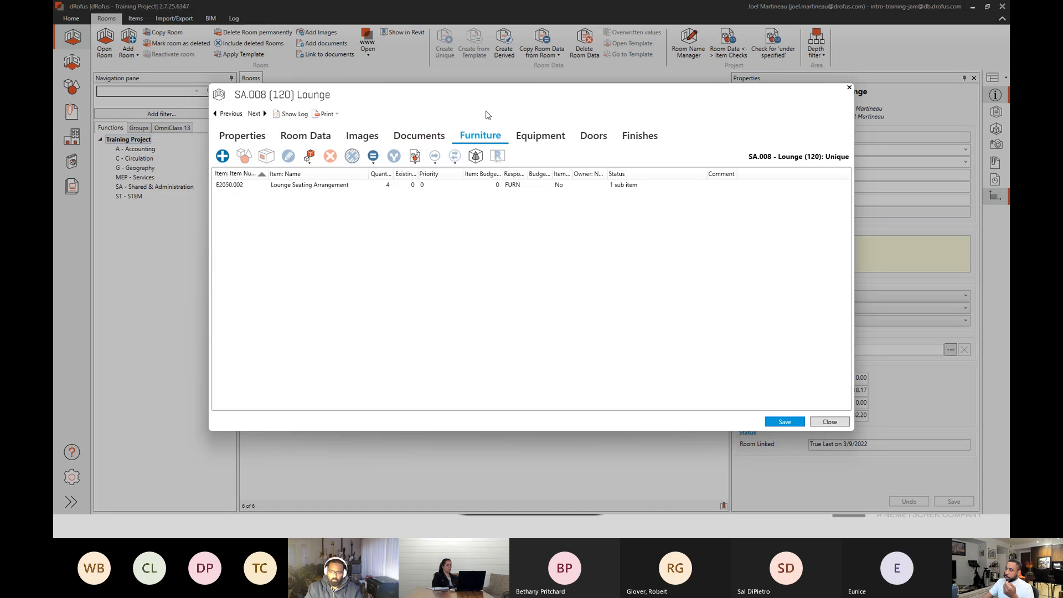
{"action": "left_click", "coordinate": [354, 186]}
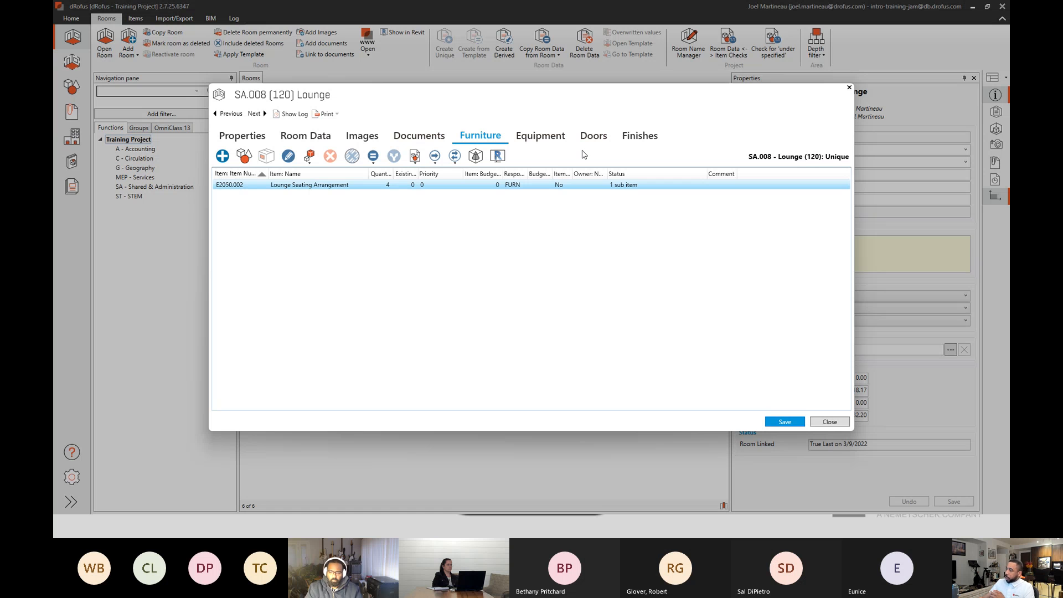
Check the Lounge's equipment, doors and finishes item lists, then close the room window.
{"action": "left_click", "coordinate": [547, 139]}
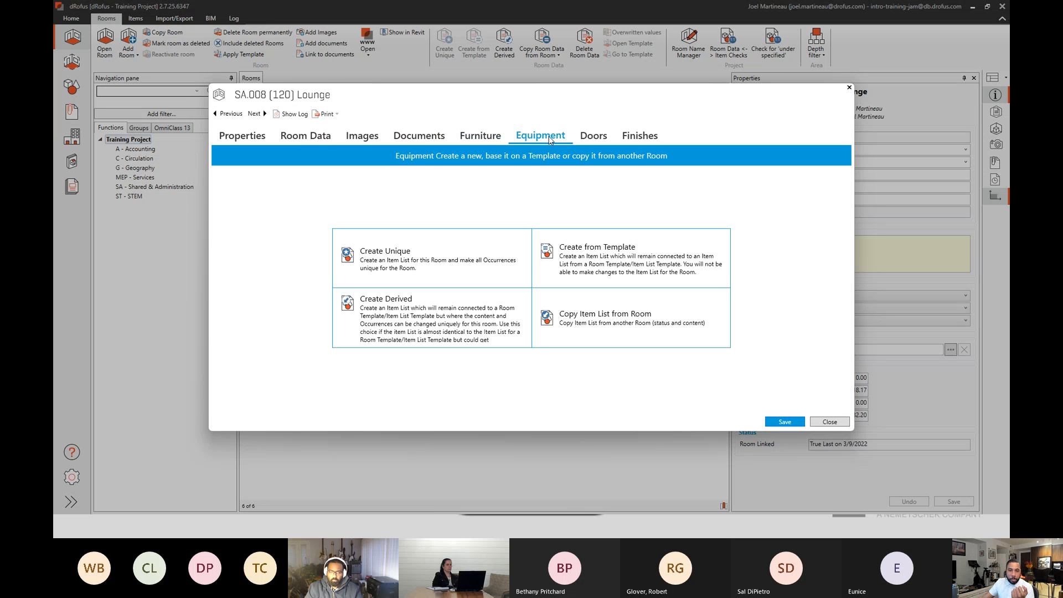
{"action": "left_click", "coordinate": [589, 139]}
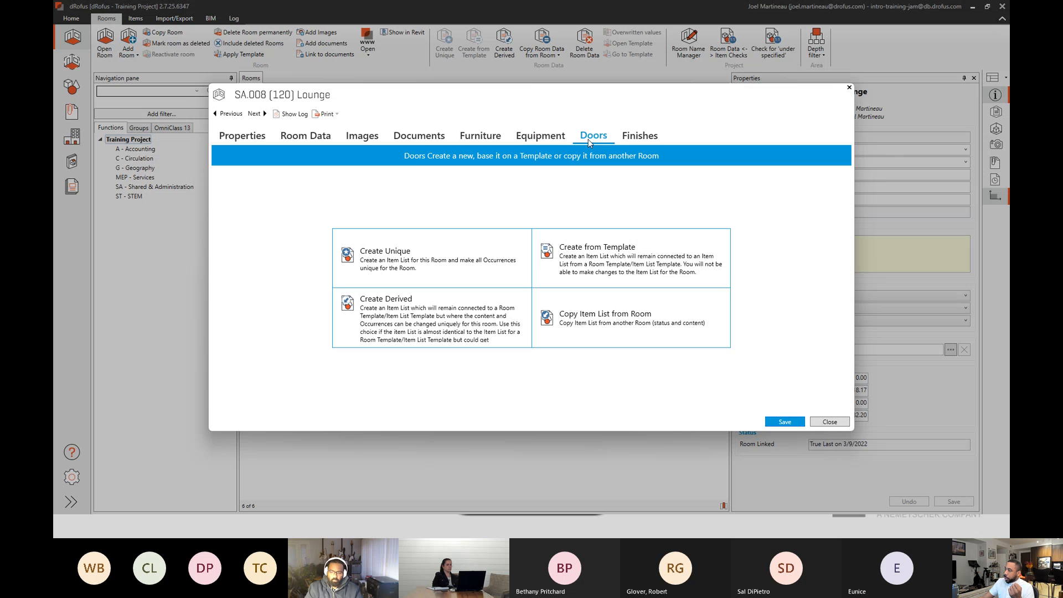
{"action": "left_click", "coordinate": [633, 139]}
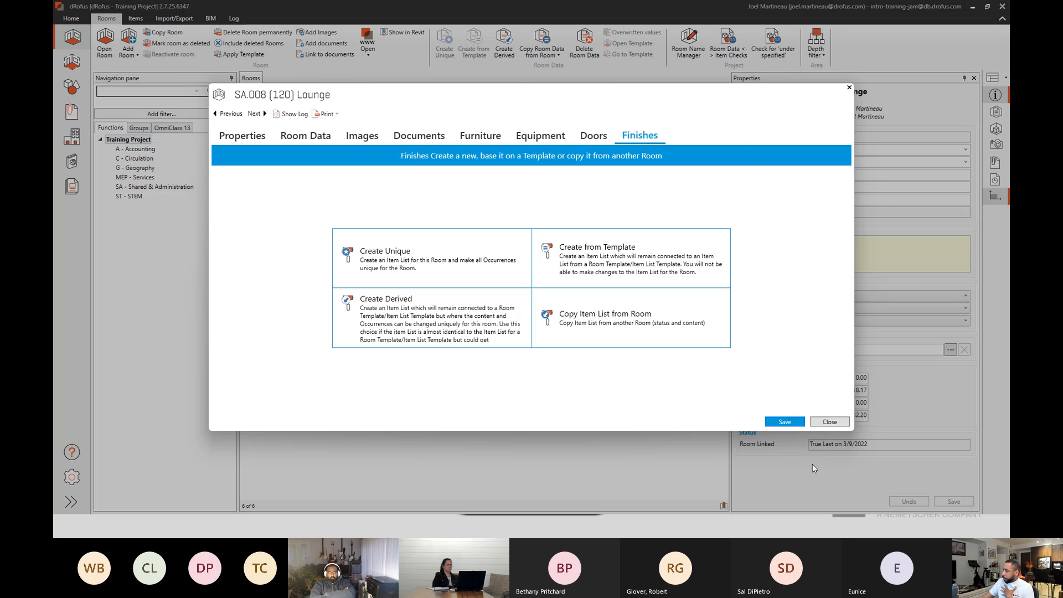
{"action": "left_click", "coordinate": [829, 422]}
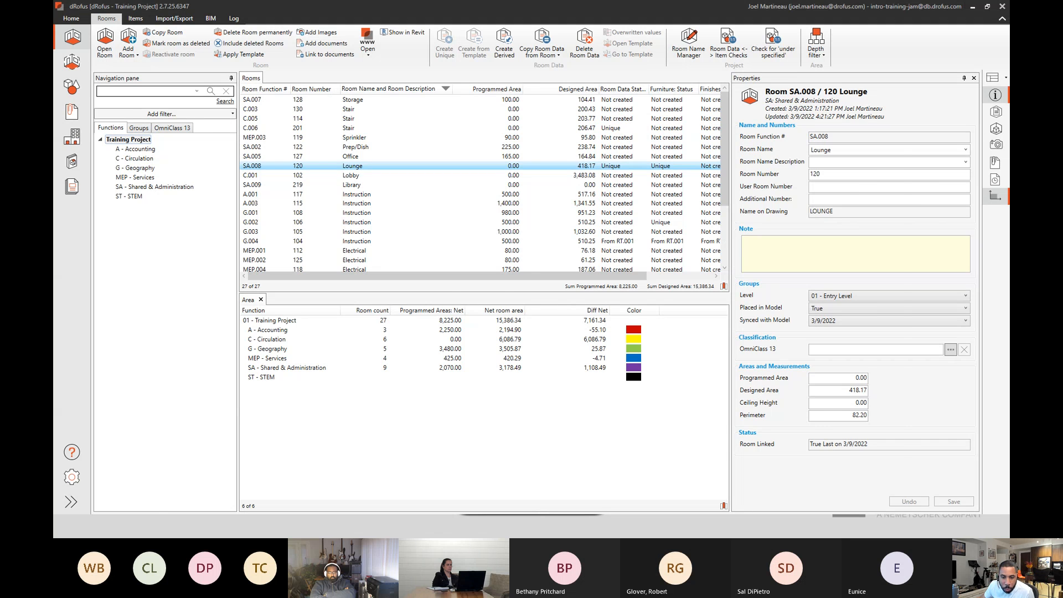
Switch to the browser, read the Lounge's Room Data report through its plans to the page 4 rendering, and return to dRofus.
{"action": "key", "text": "alt+Tab"}
{"action": "left_click", "coordinate": [136, 9]}
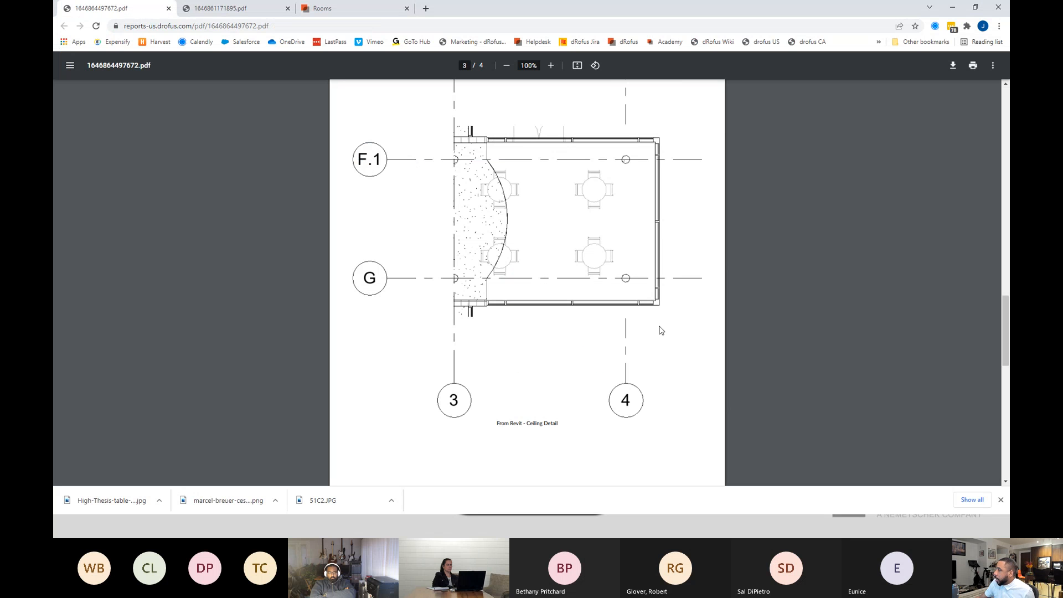
{"action": "scroll", "coordinate": [938, 347], "scroll_direction": "up", "scroll_amount": 20}
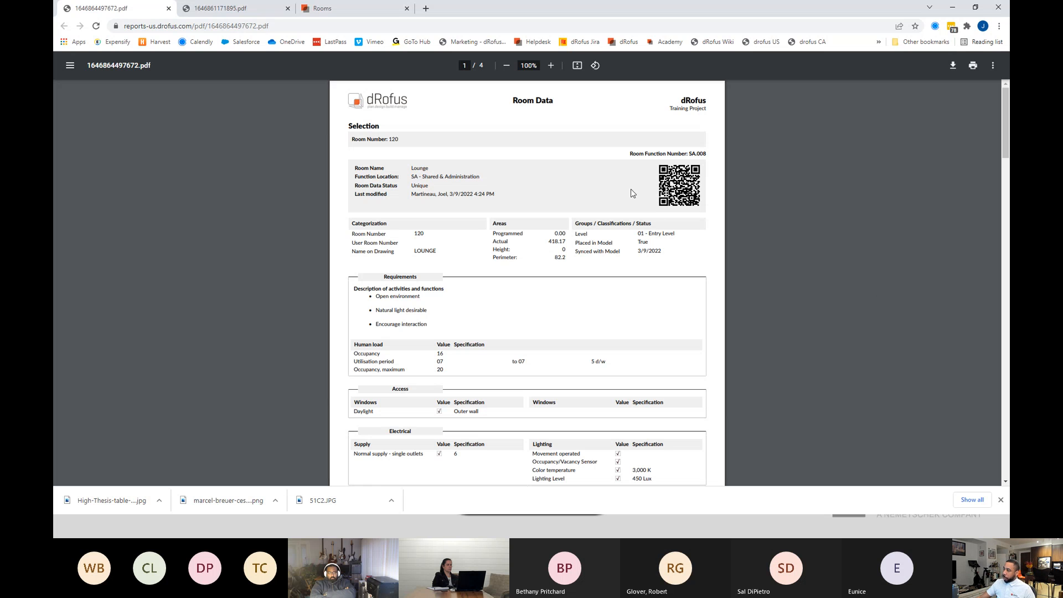
{"action": "scroll", "coordinate": [624, 192], "scroll_direction": "down", "scroll_amount": 2}
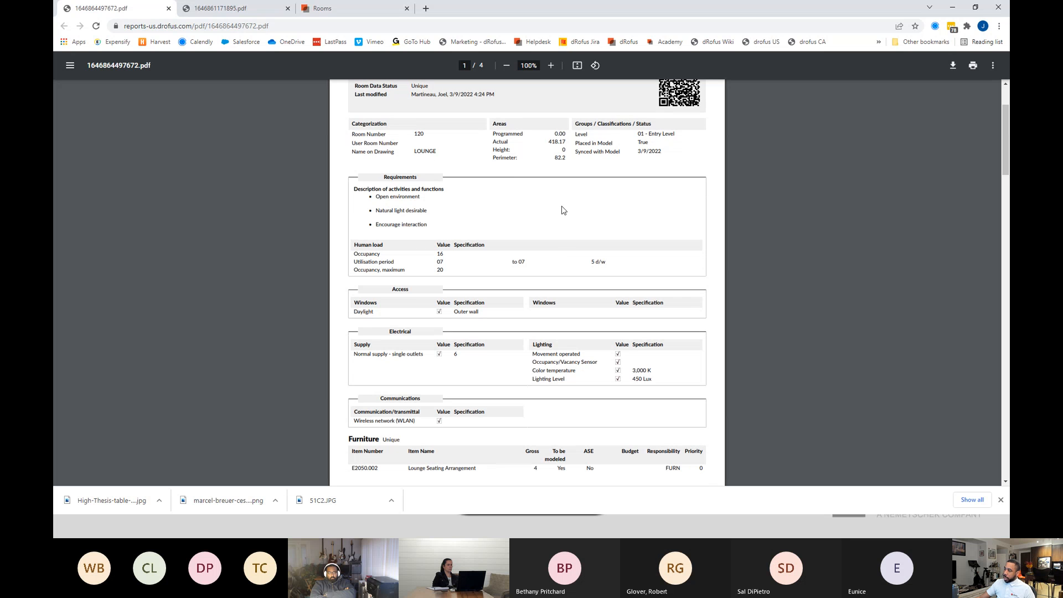
{"action": "scroll", "coordinate": [518, 298], "scroll_direction": "down", "scroll_amount": 2}
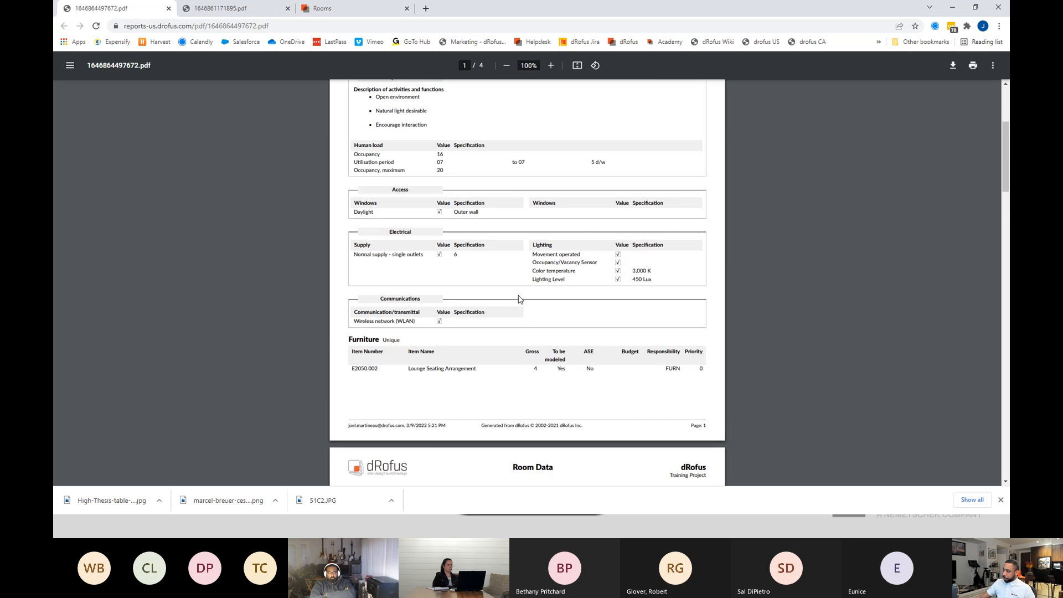
{"action": "scroll", "coordinate": [519, 299], "scroll_direction": "down", "scroll_amount": 3}
{"action": "scroll", "coordinate": [533, 281], "scroll_direction": "up", "scroll_amount": 1}
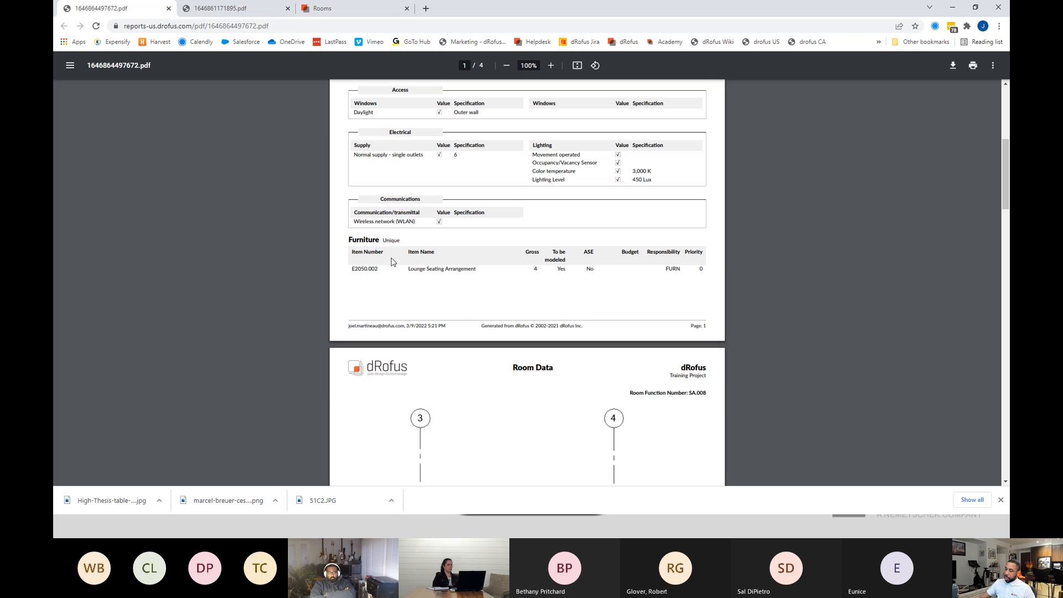
{"action": "scroll", "coordinate": [526, 310], "scroll_direction": "down", "scroll_amount": 6}
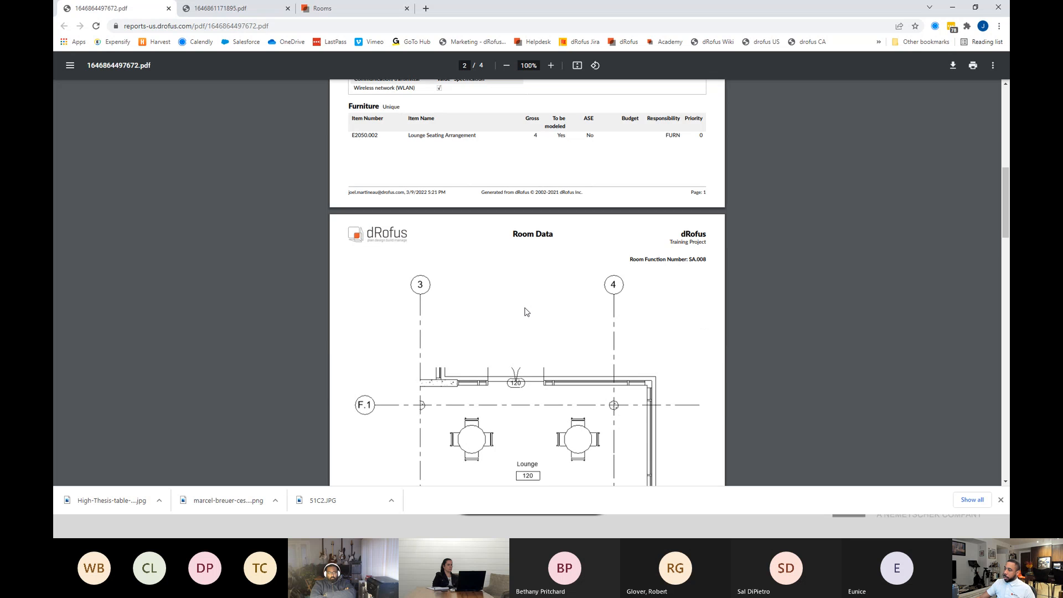
{"action": "scroll", "coordinate": [573, 274], "scroll_direction": "down", "scroll_amount": 4}
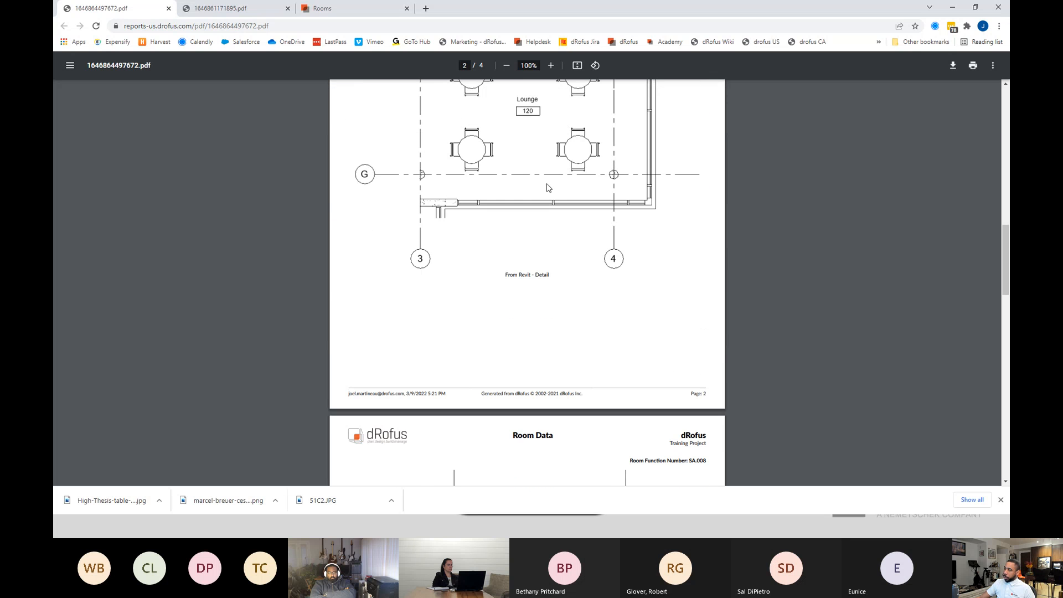
{"action": "scroll", "coordinate": [576, 216], "scroll_direction": "down", "scroll_amount": 19}
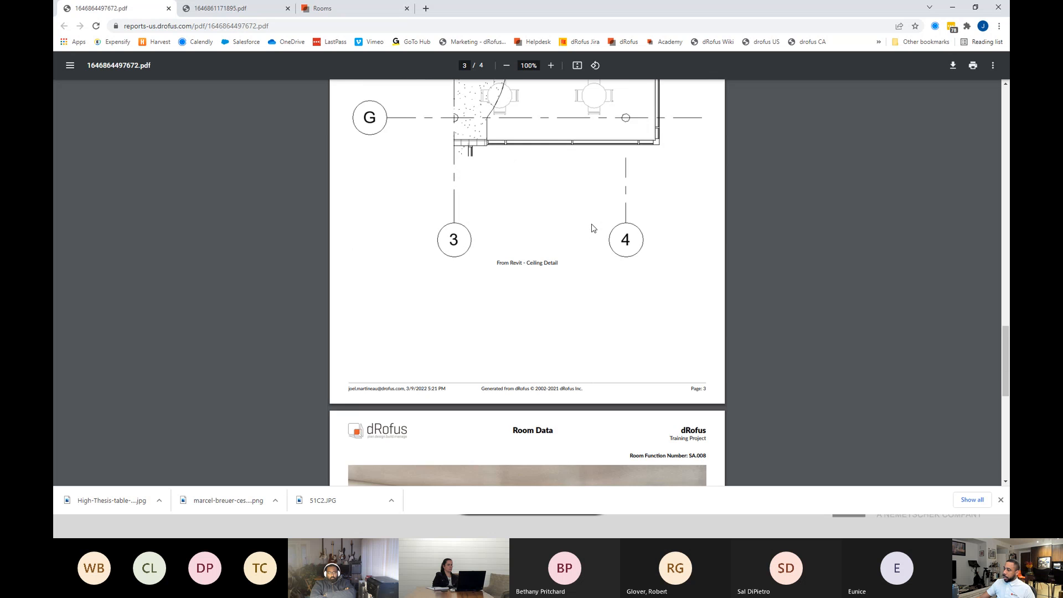
{"action": "scroll", "coordinate": [594, 227], "scroll_direction": "up", "scroll_amount": 4}
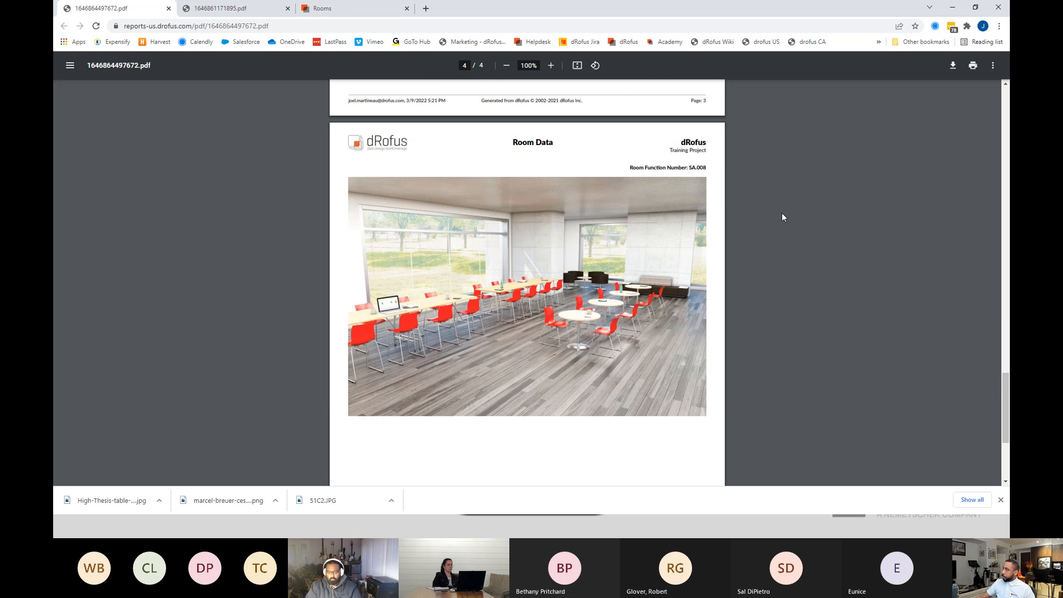
{"action": "left_click", "coordinate": [952, 7]}
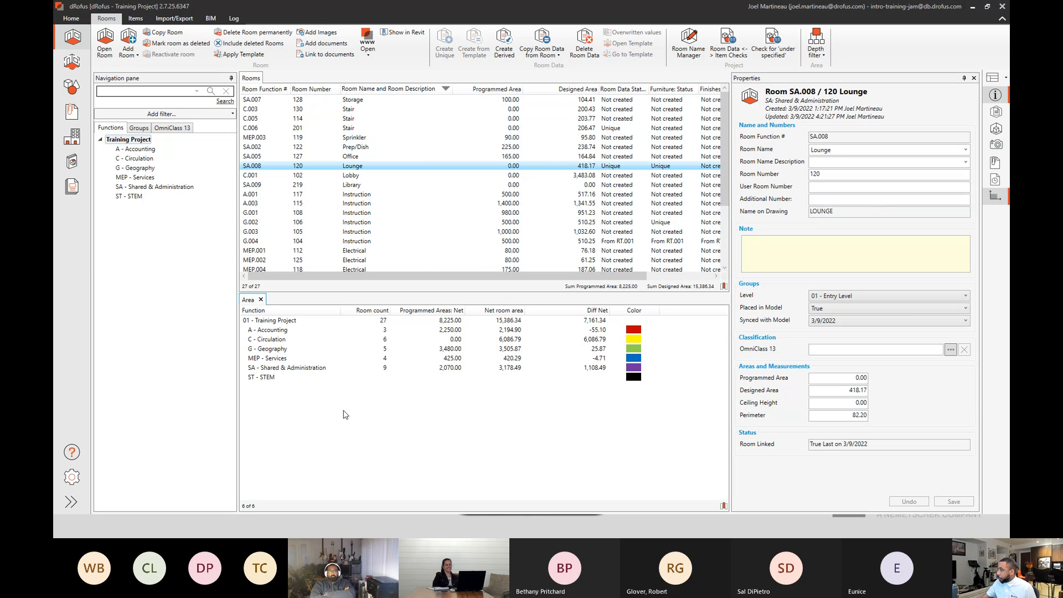
Open the M_Chair-Breuer item from the project's items and review its description, size and location.
{"action": "left_click", "coordinate": [74, 89]}
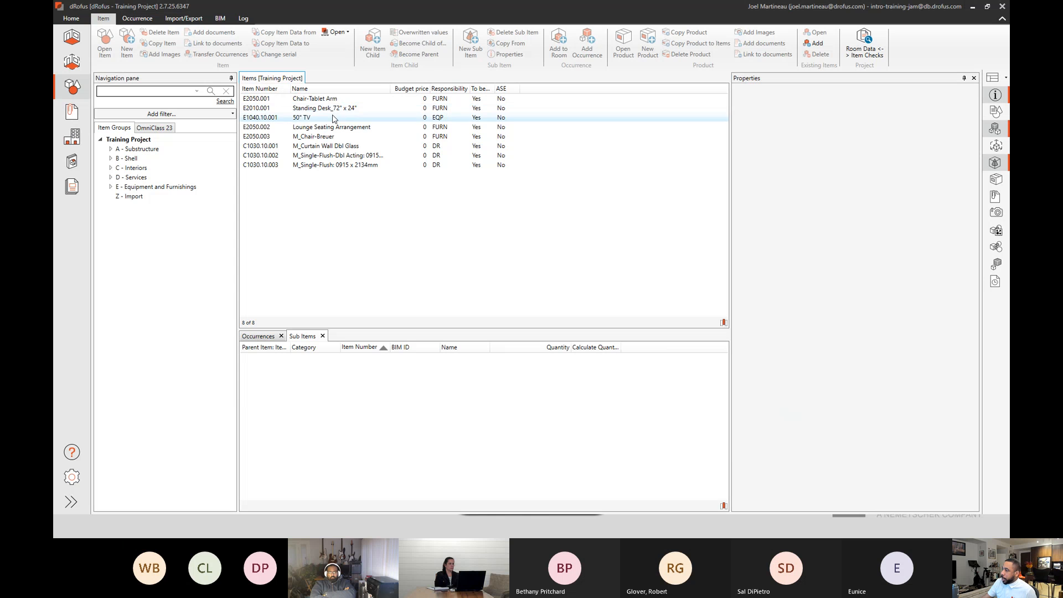
{"action": "left_click", "coordinate": [327, 139]}
{"action": "double_click", "coordinate": [327, 138]}
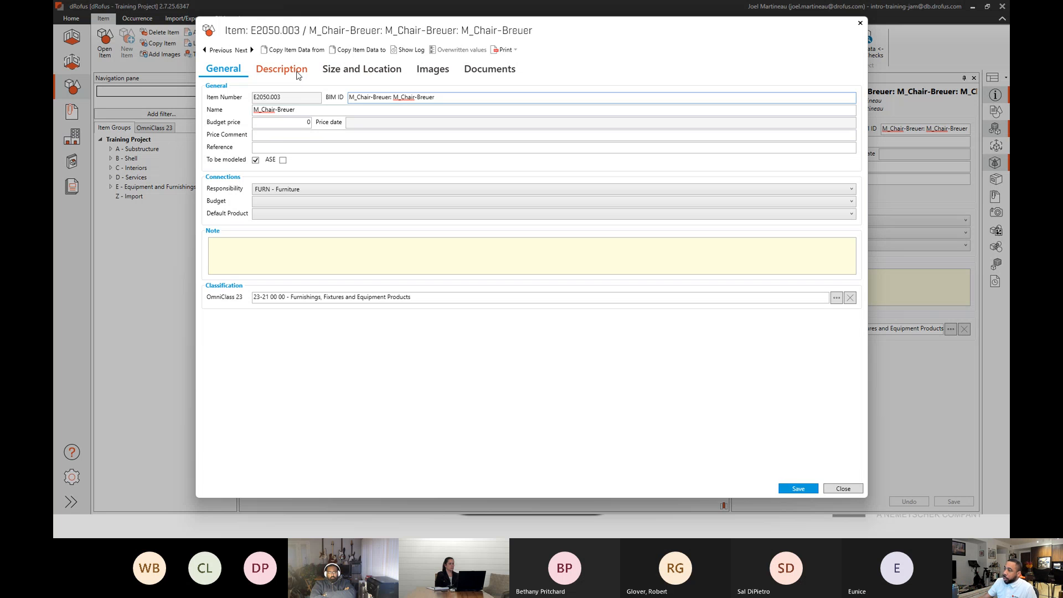
{"action": "left_click", "coordinate": [282, 70]}
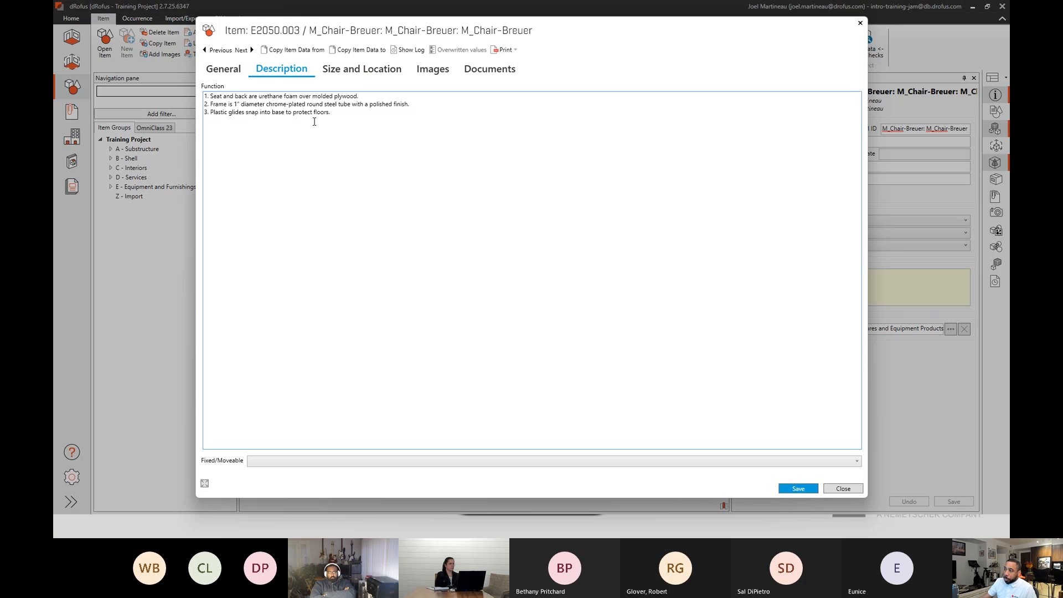
{"action": "left_click", "coordinate": [372, 78]}
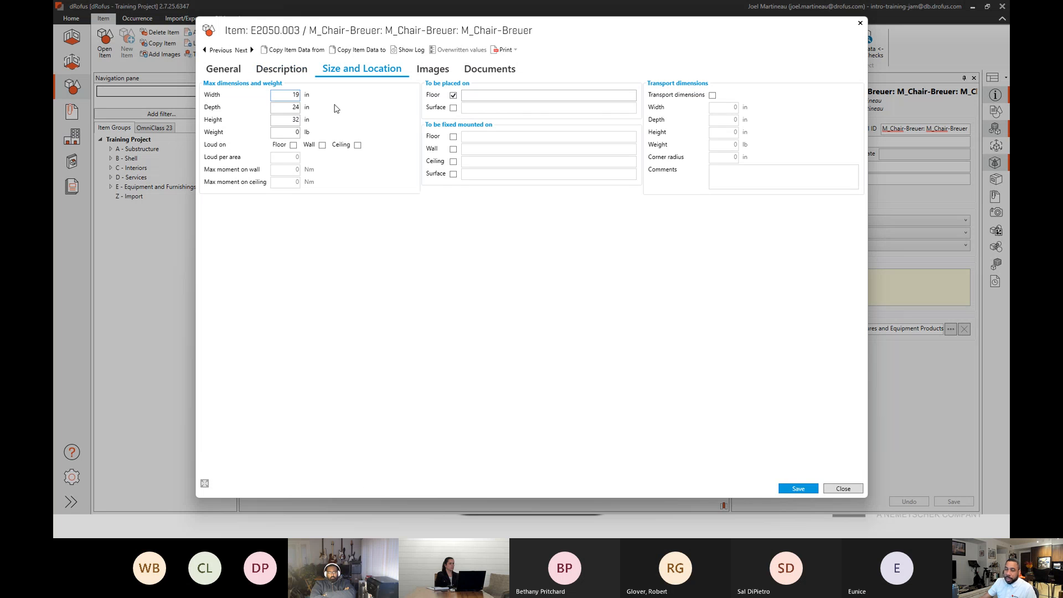
View both images attached to the M_Chair-Breuer item and close its window.
{"action": "left_click", "coordinate": [421, 72]}
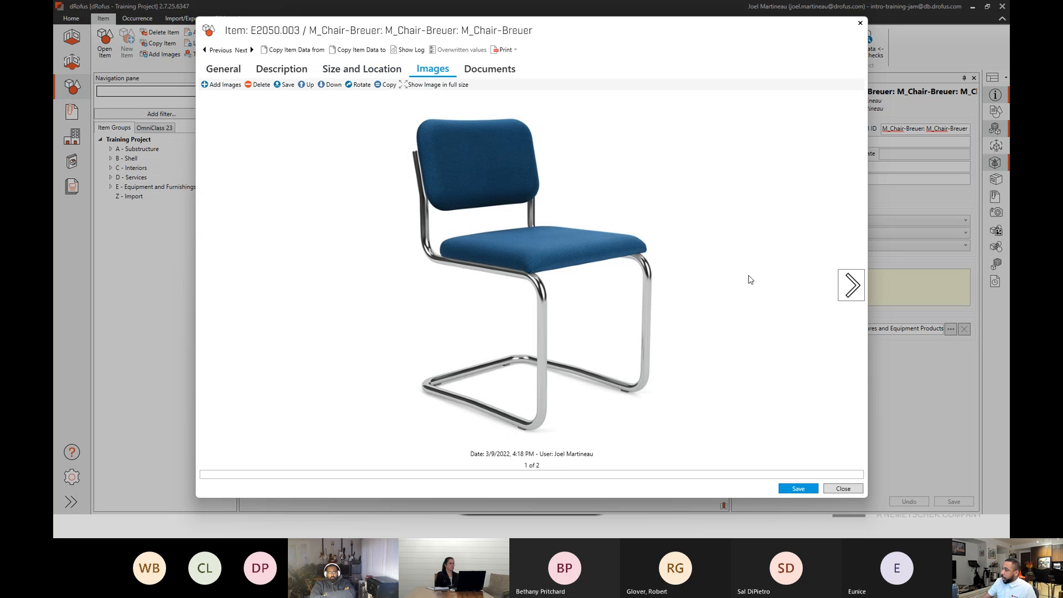
{"action": "left_click", "coordinate": [850, 285]}
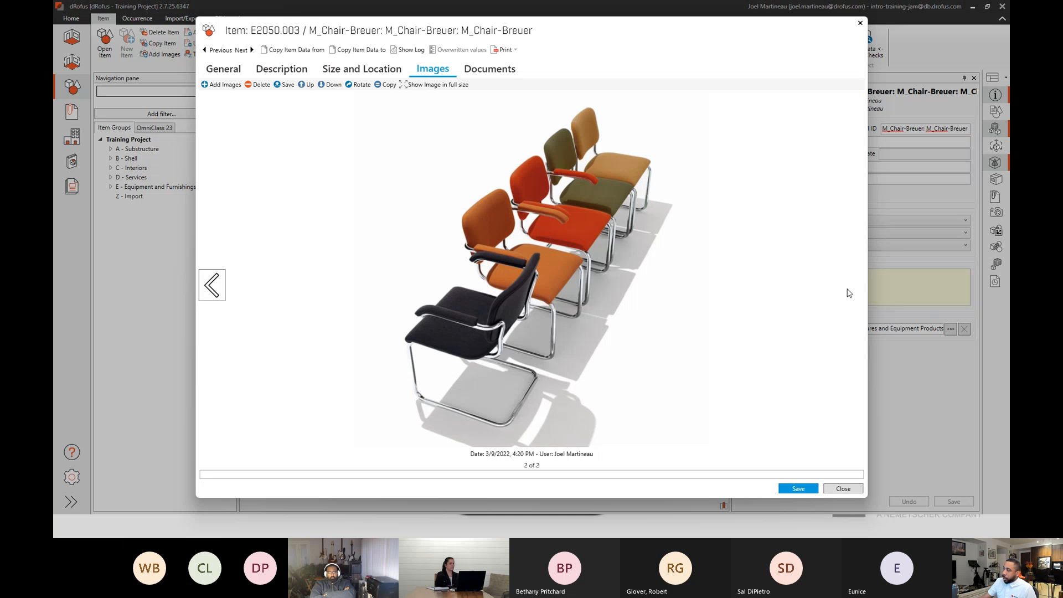
{"action": "left_click", "coordinate": [842, 488]}
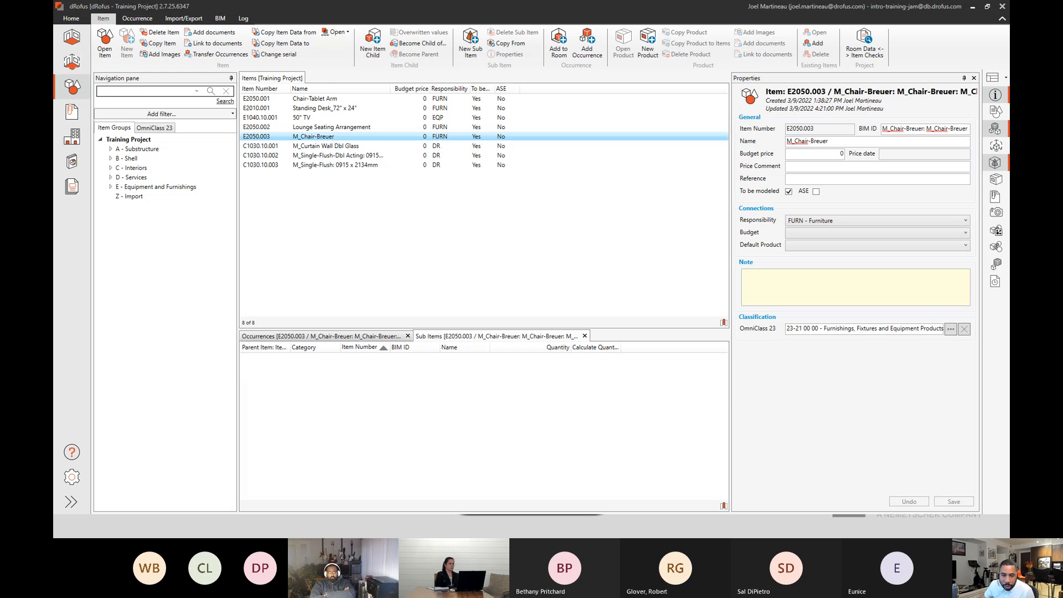
Switch to the browser and read the M_Chair-Breuer Item Data report from its properties and room list to the page 3 image.
{"action": "key", "text": "alt+Tab"}
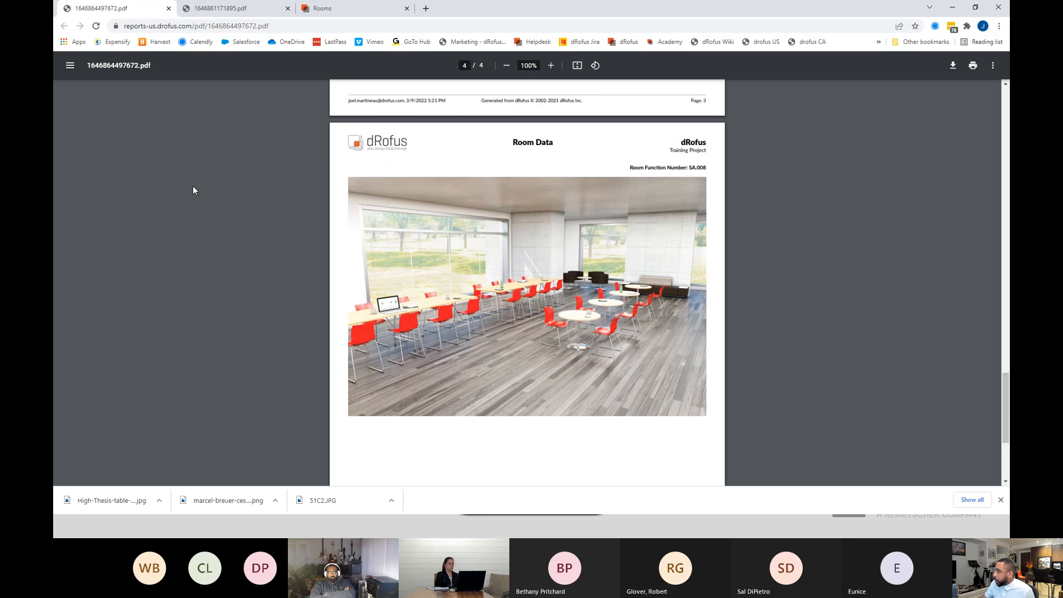
{"action": "left_click", "coordinate": [263, 17]}
{"action": "scroll", "coordinate": [612, 247], "scroll_direction": "up", "scroll_amount": 8}
{"action": "scroll", "coordinate": [609, 248], "scroll_direction": "down", "scroll_amount": 1}
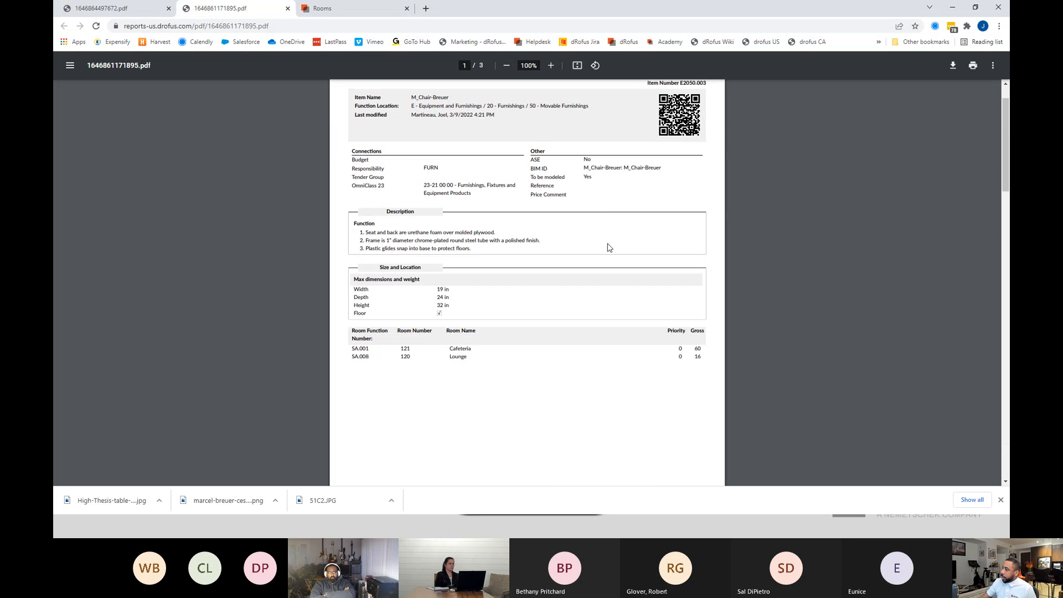
{"action": "scroll", "coordinate": [608, 247], "scroll_direction": "up", "scroll_amount": 1}
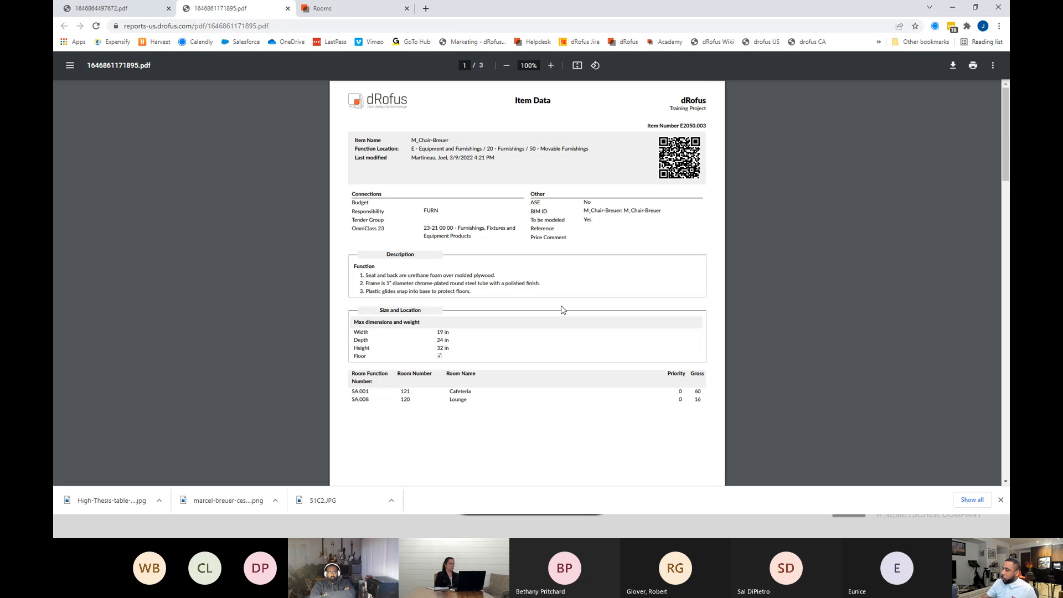
{"action": "scroll", "coordinate": [529, 371], "scroll_direction": "down", "scroll_amount": 1}
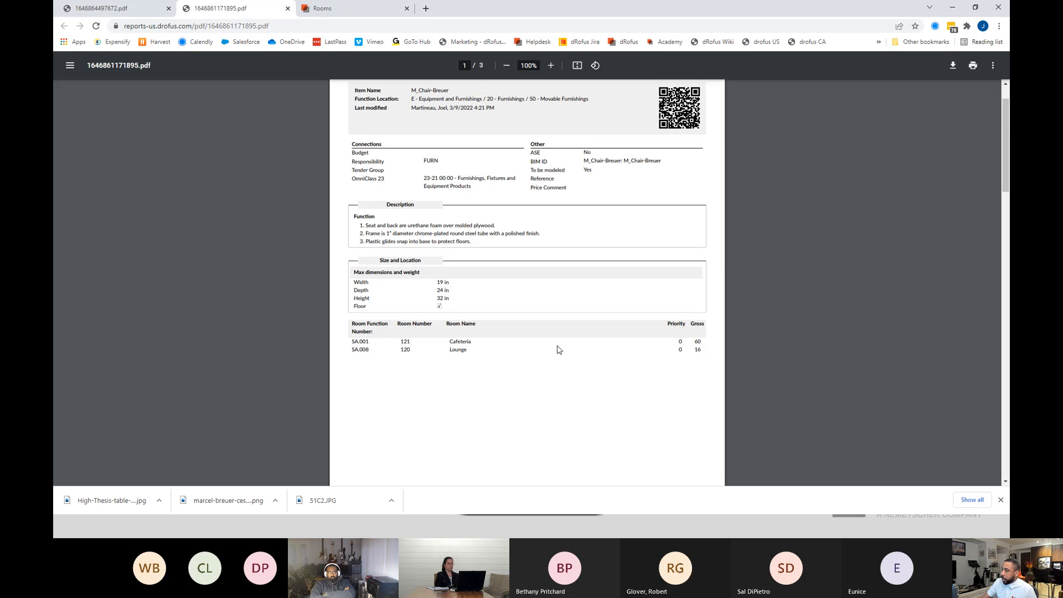
{"action": "scroll", "coordinate": [560, 353], "scroll_direction": "down", "scroll_amount": 10}
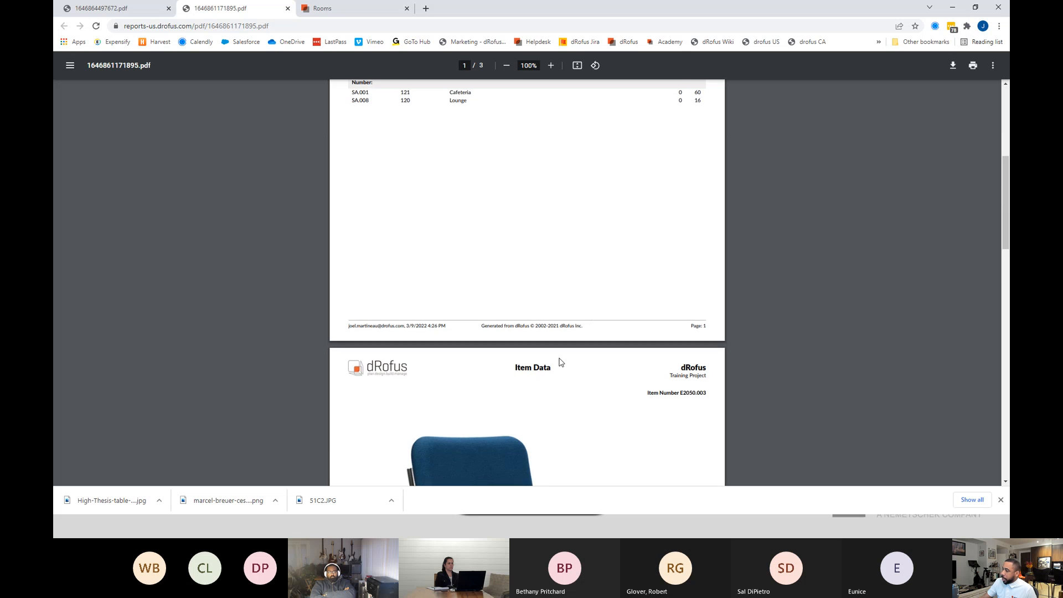
{"action": "scroll", "coordinate": [571, 364], "scroll_direction": "down", "scroll_amount": 7}
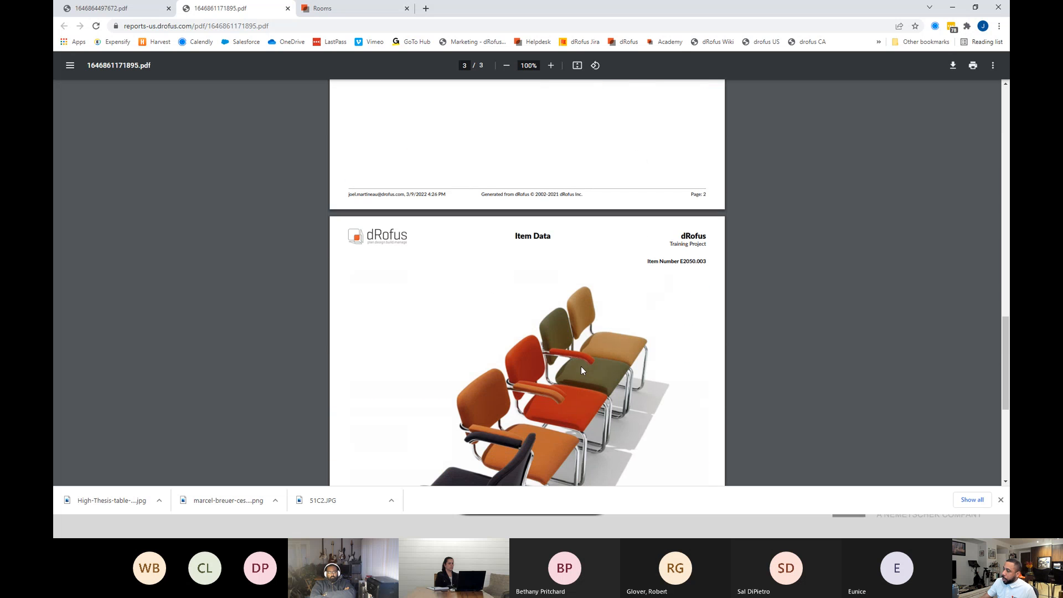
{"action": "scroll", "coordinate": [586, 370], "scroll_direction": "up", "scroll_amount": 5}
{"action": "scroll", "coordinate": [589, 371], "scroll_direction": "down", "scroll_amount": 6}
{"action": "scroll", "coordinate": [588, 372], "scroll_direction": "down", "scroll_amount": 3}
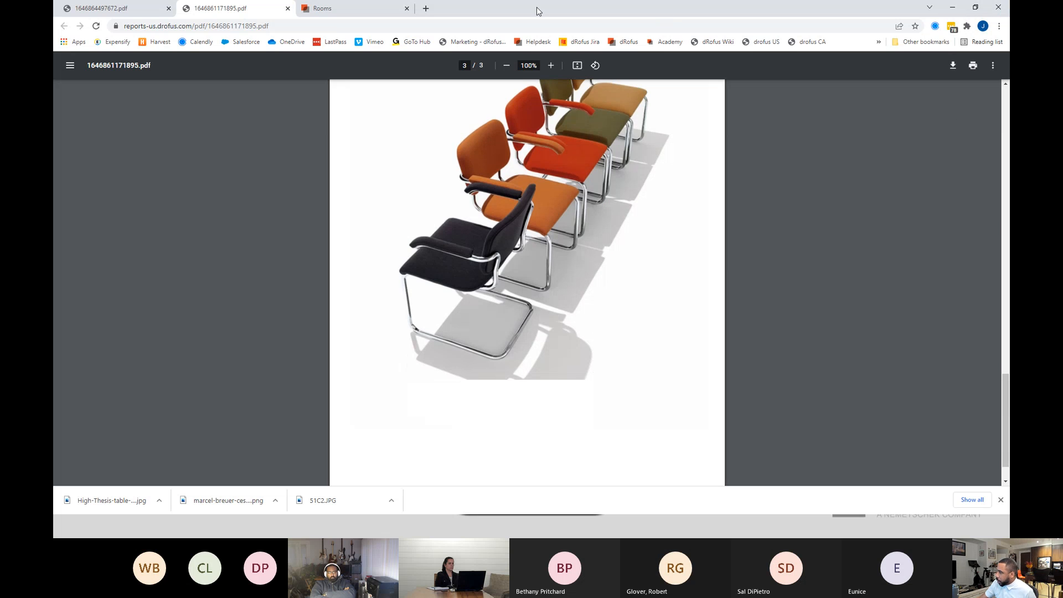
In dRofus web, inspect Patient Stall room 40.1.003 by selecting the Task Chair w/Headrest, a door in the model, and Int Door_30" x 84".
{"action": "left_click", "coordinate": [382, 15]}
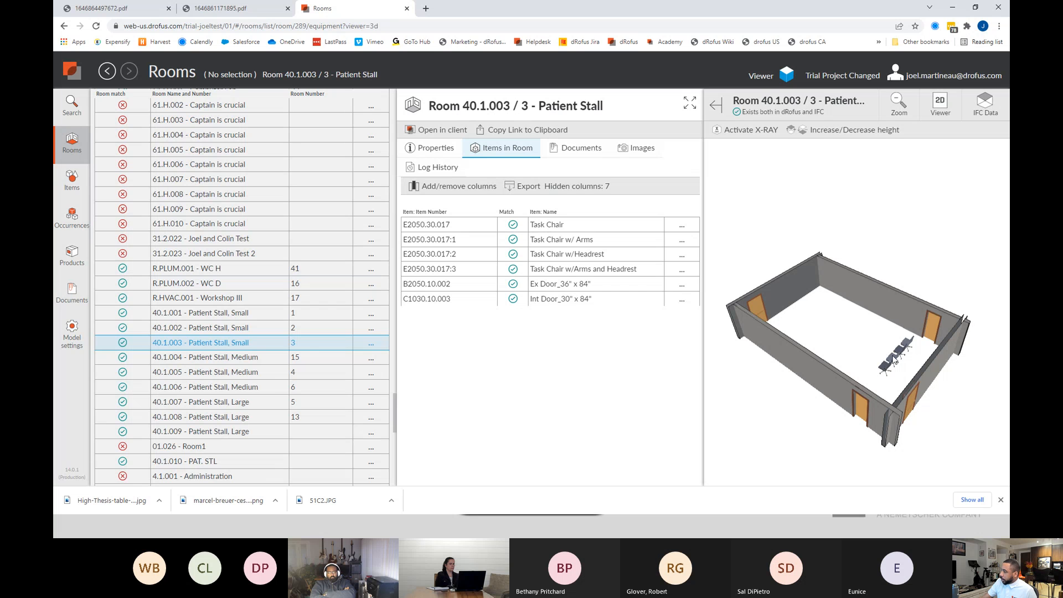
{"action": "left_click", "coordinate": [906, 348]}
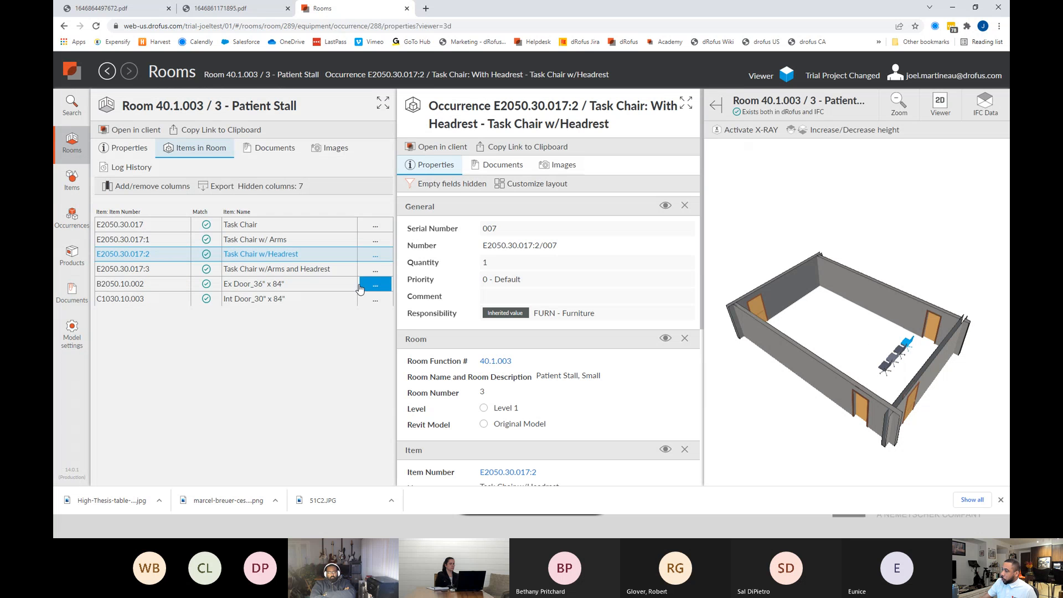
{"action": "left_click", "coordinate": [929, 334]}
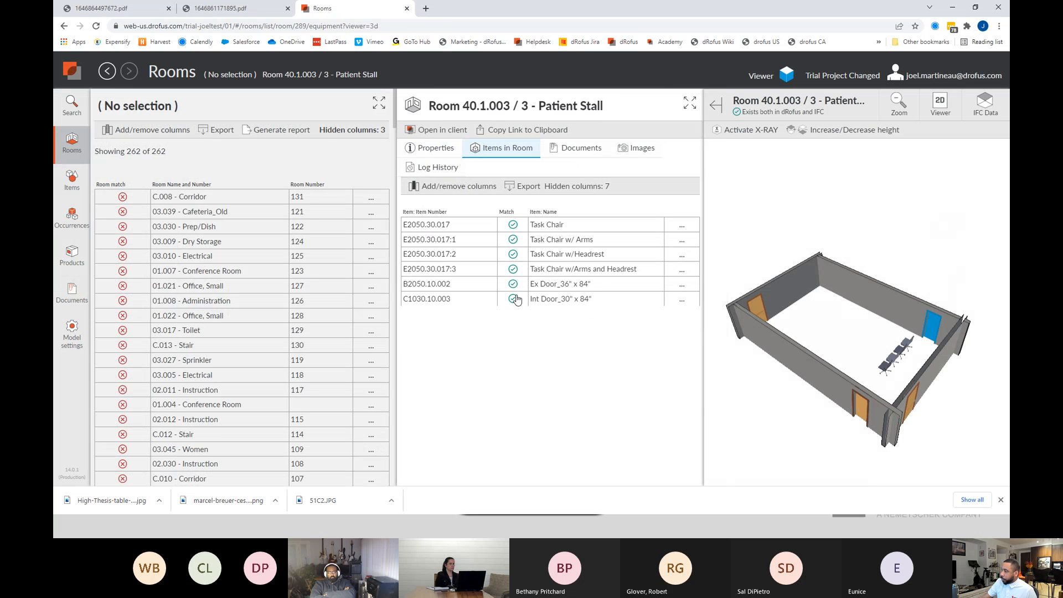
{"action": "left_click", "coordinate": [561, 301]}
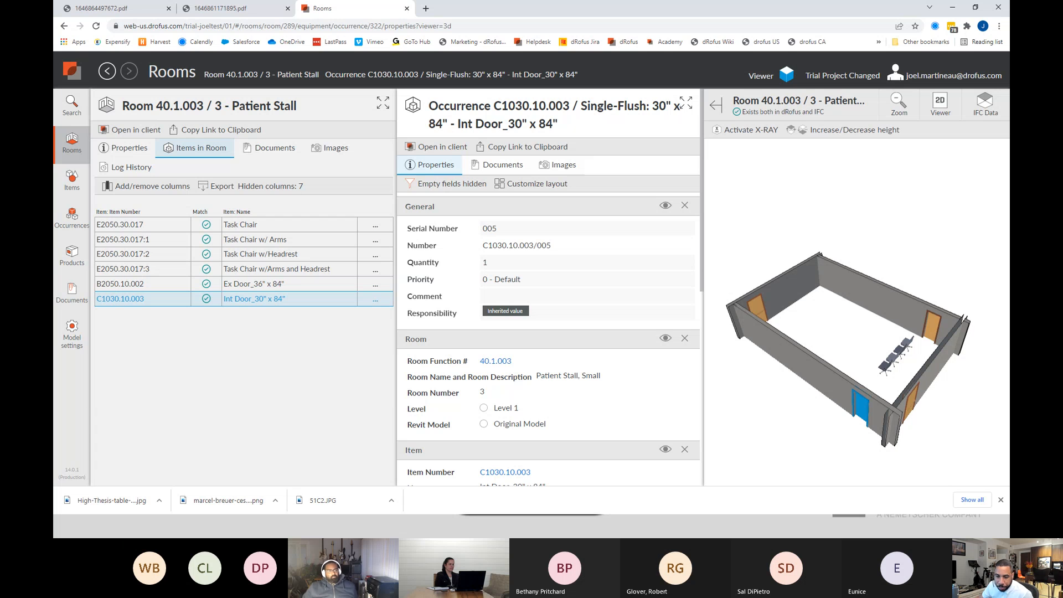
Return to the dRofus desktop client and list the items in the C - Interiors and E - Equipment and Furnishings groups.
{"action": "key", "text": "alt+Tab"}
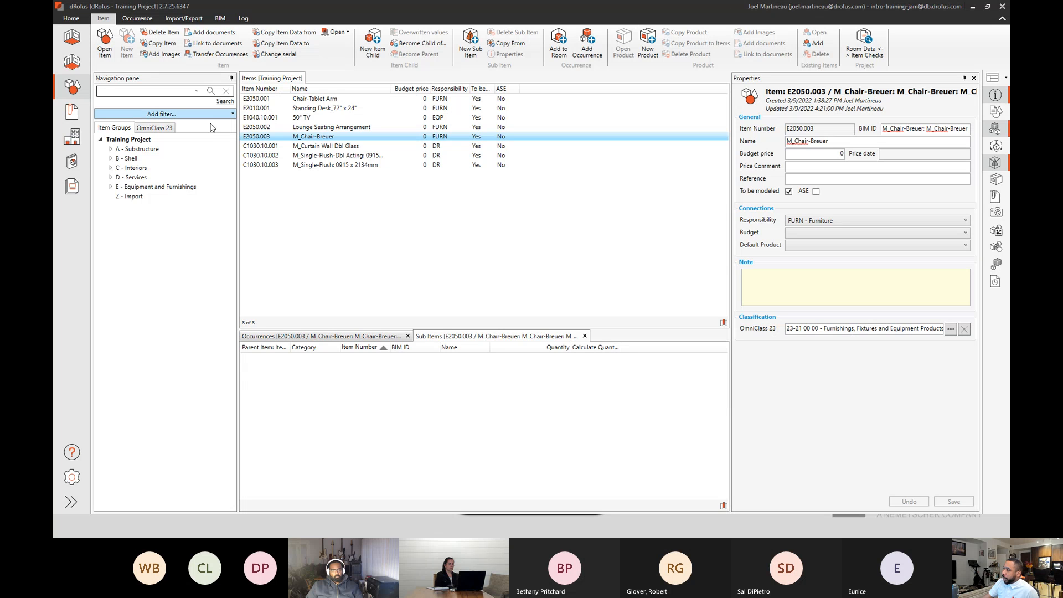
{"action": "left_click", "coordinate": [128, 140]}
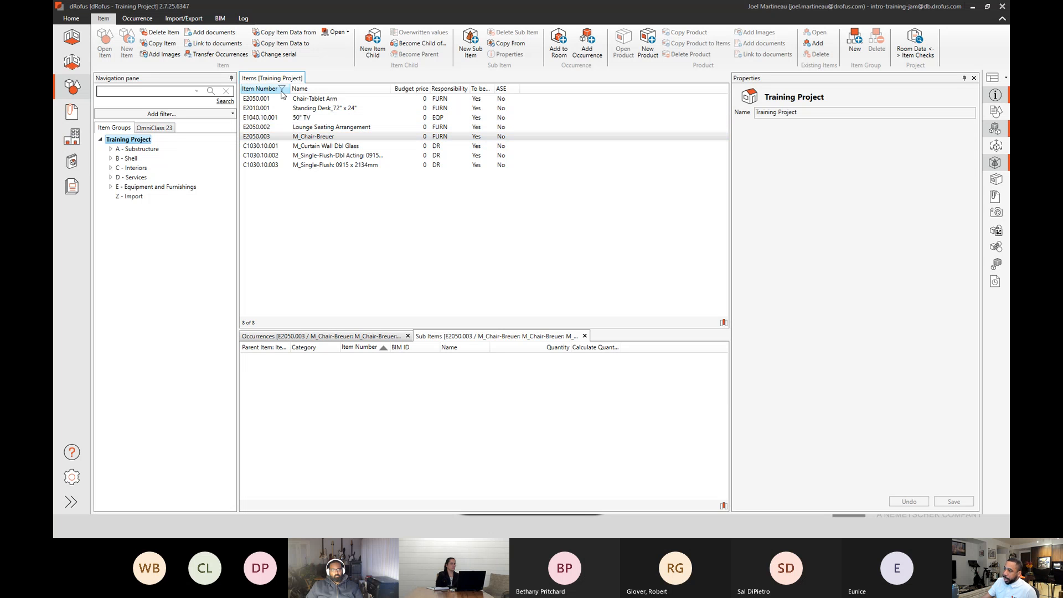
{"action": "left_click", "coordinate": [130, 168]}
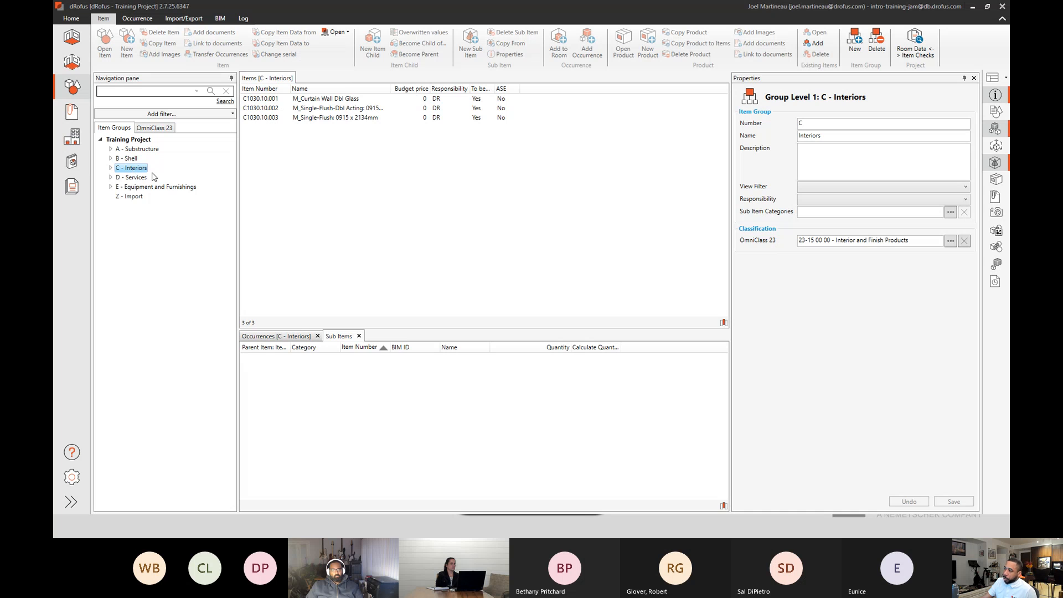
{"action": "left_click", "coordinate": [141, 187]}
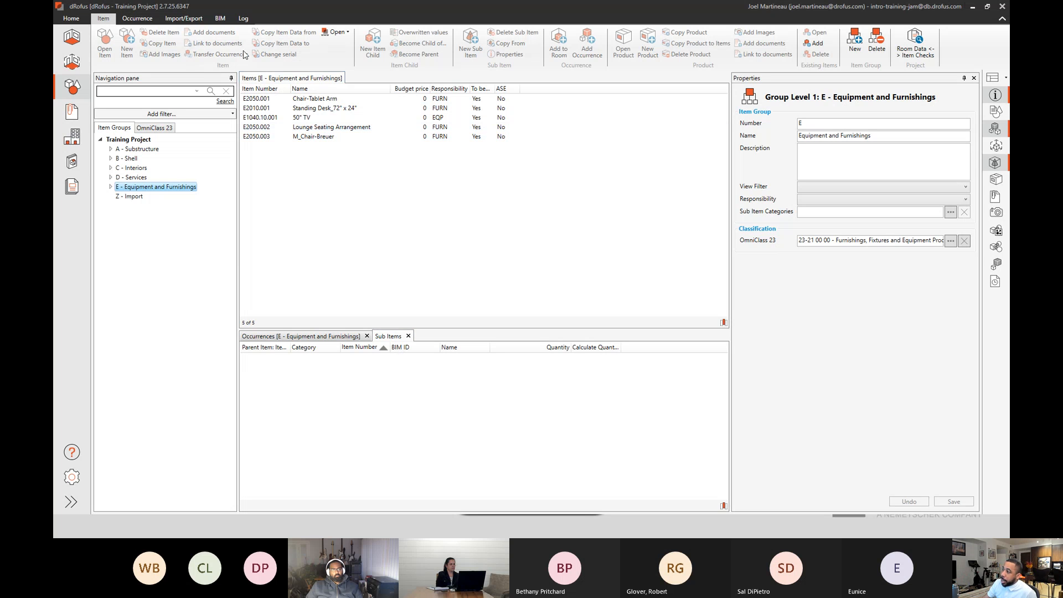
Go back to the rooms overview, then list the A - Accounting department's rooms in the other user's dRofus session.
{"action": "left_click", "coordinate": [69, 39]}
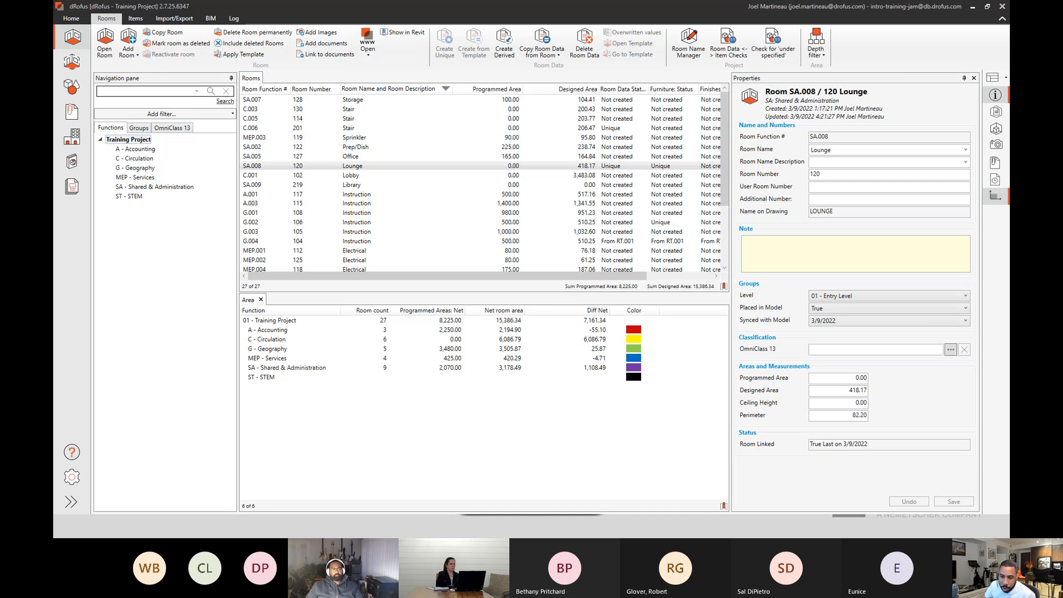
{"action": "key", "text": "alt+Tab"}
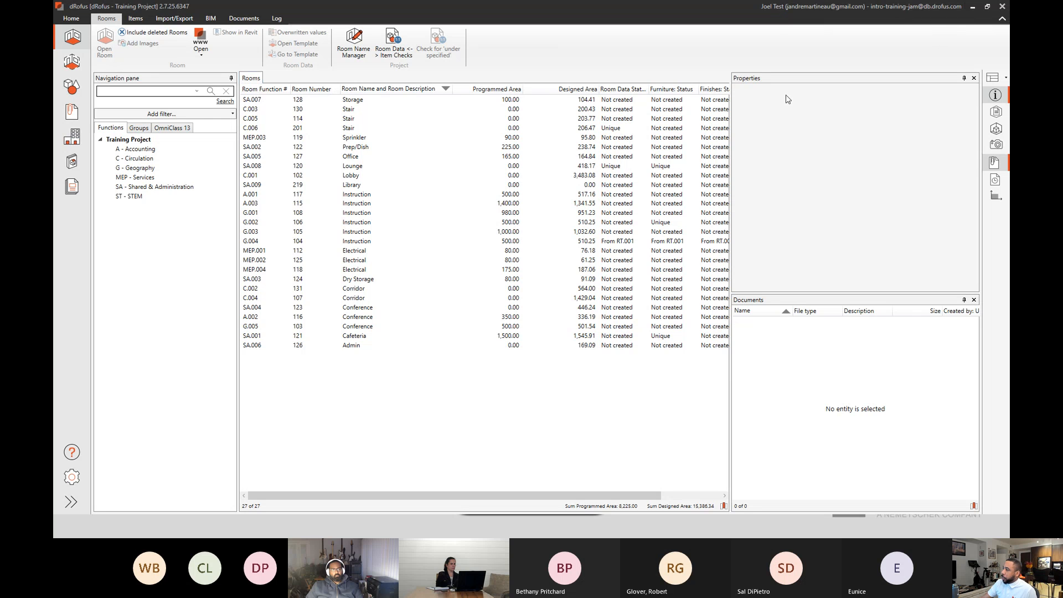
{"action": "left_click", "coordinate": [145, 149]}
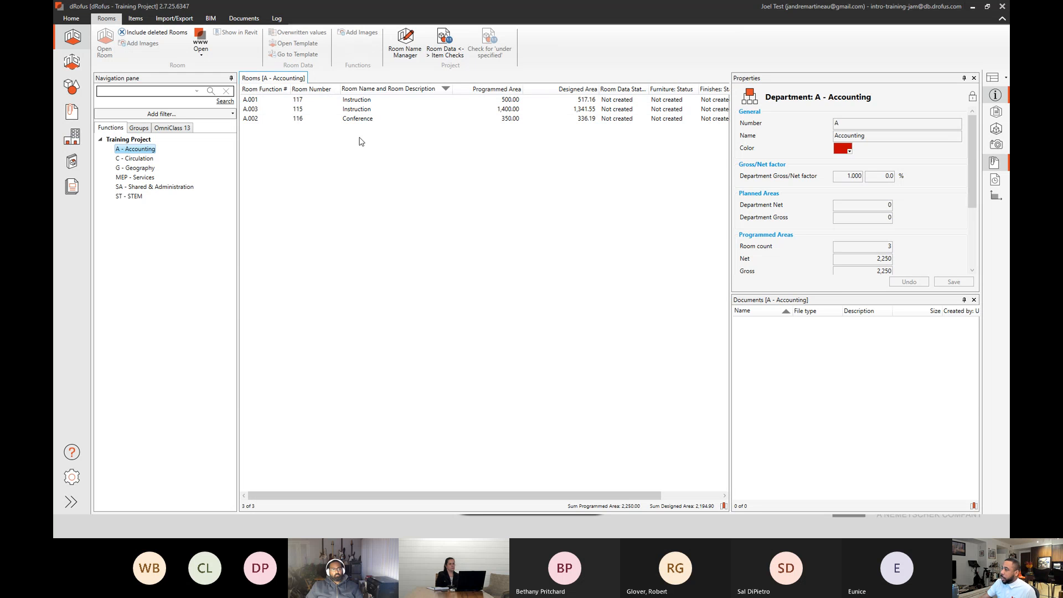
List the C - Circulation rooms, then all Training Project rooms, and view the Room Data of Lounge SA.008 before closing it.
{"action": "left_click", "coordinate": [141, 159]}
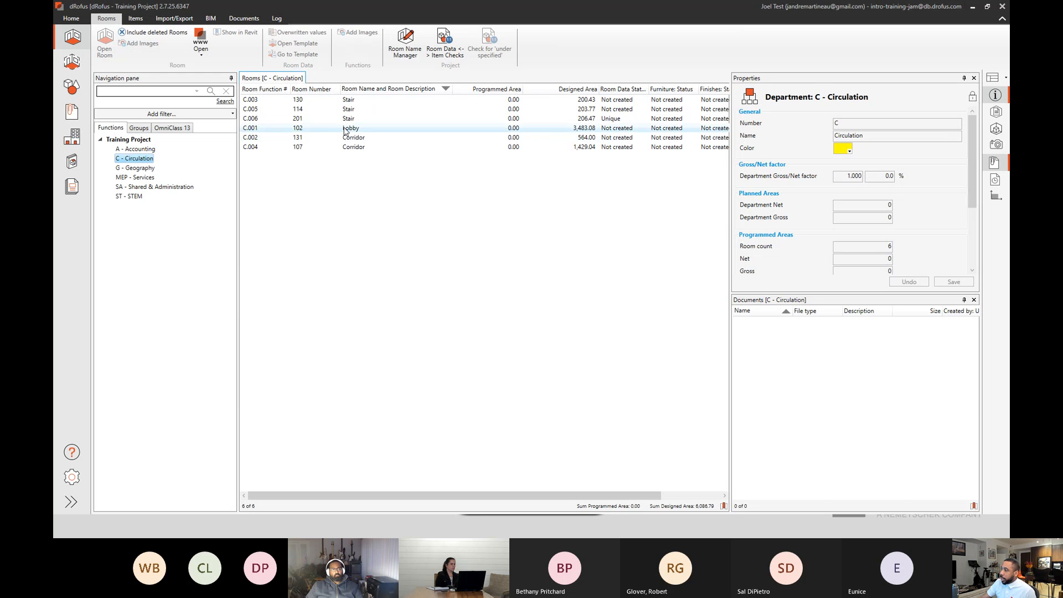
{"action": "left_click", "coordinate": [138, 140]}
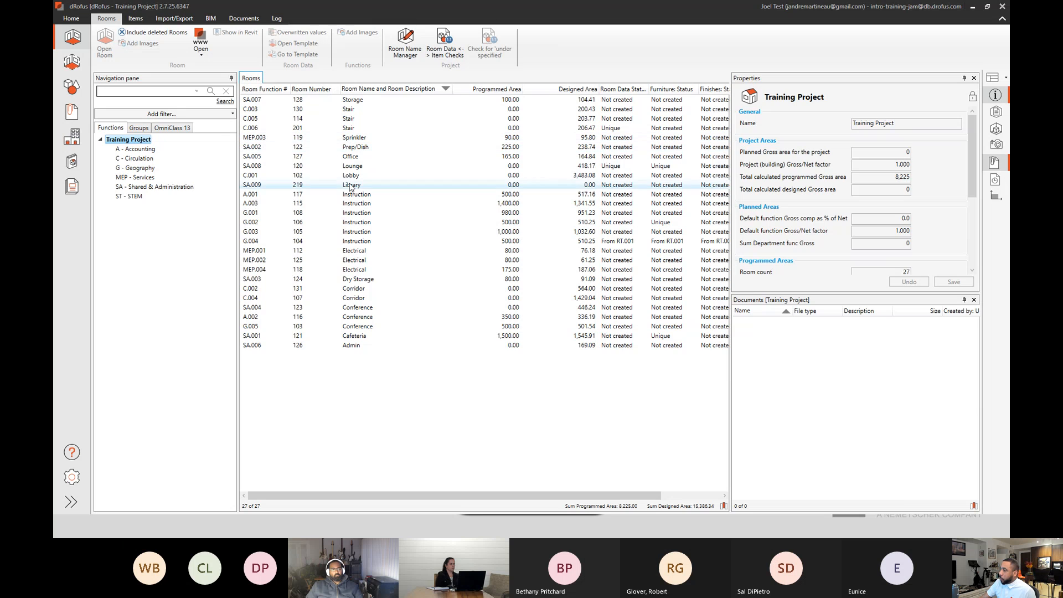
{"action": "double_click", "coordinate": [349, 170]}
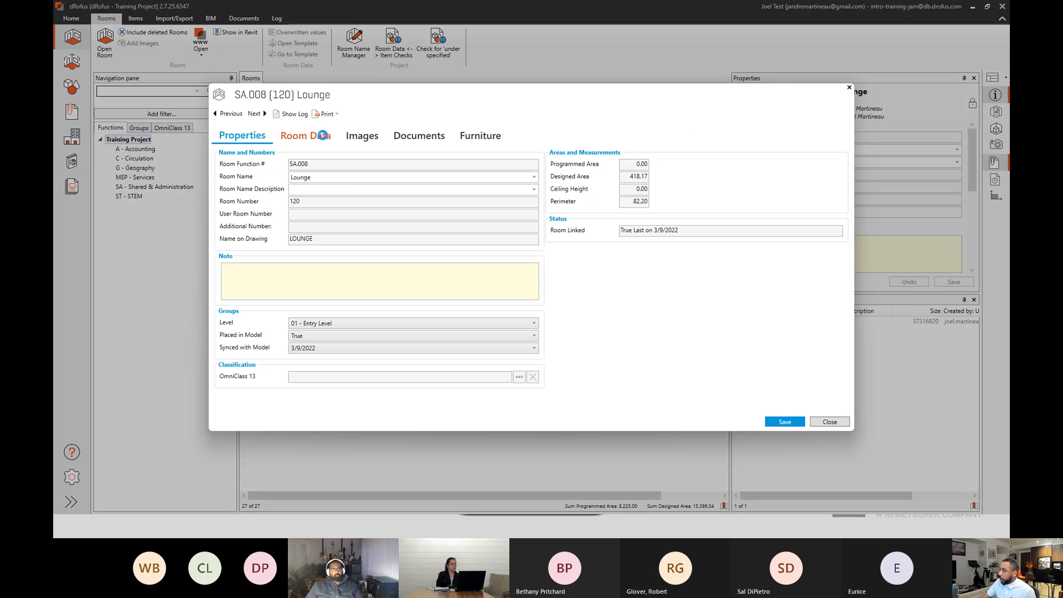
{"action": "left_click", "coordinate": [325, 137]}
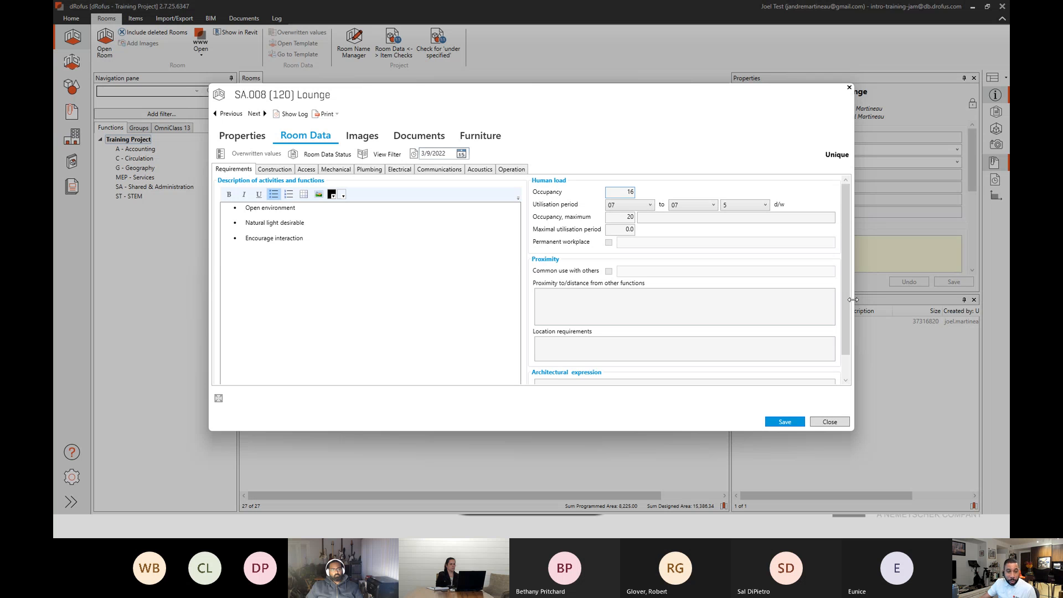
{"action": "left_click", "coordinate": [849, 89]}
List the project's items in the E - Equipment and Furnishings and C - Interiors groups, then minimize the other user's dRofus session.
{"action": "left_click", "coordinate": [73, 88]}
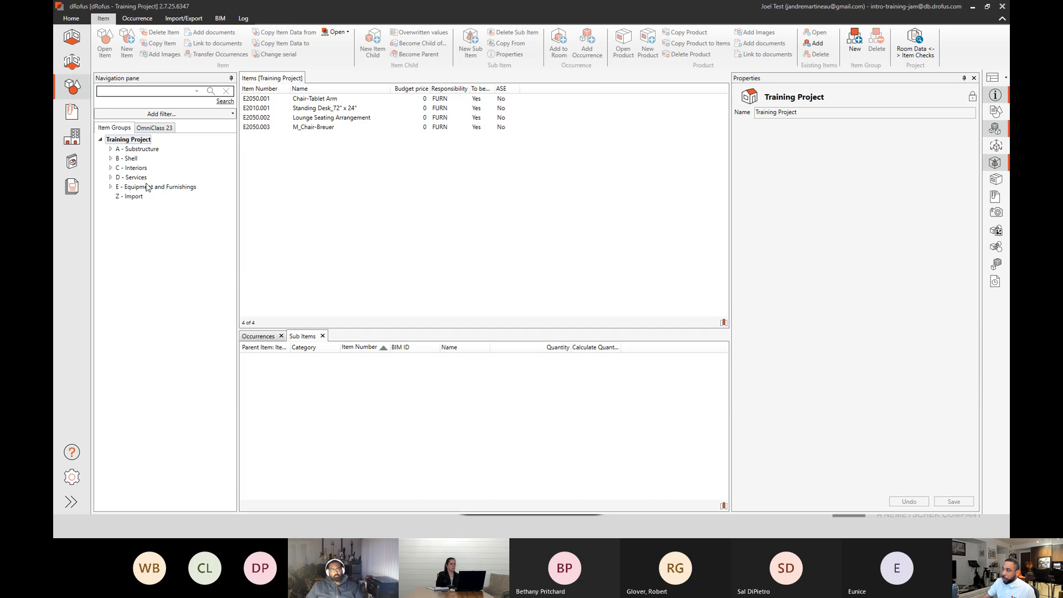
{"action": "left_click", "coordinate": [133, 187]}
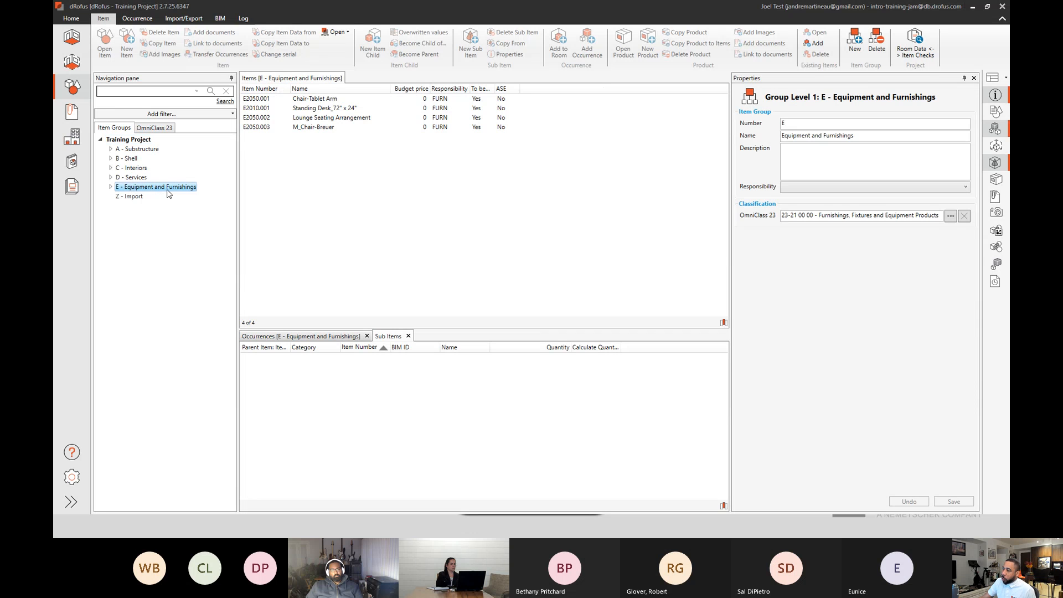
{"action": "left_click", "coordinate": [130, 168]}
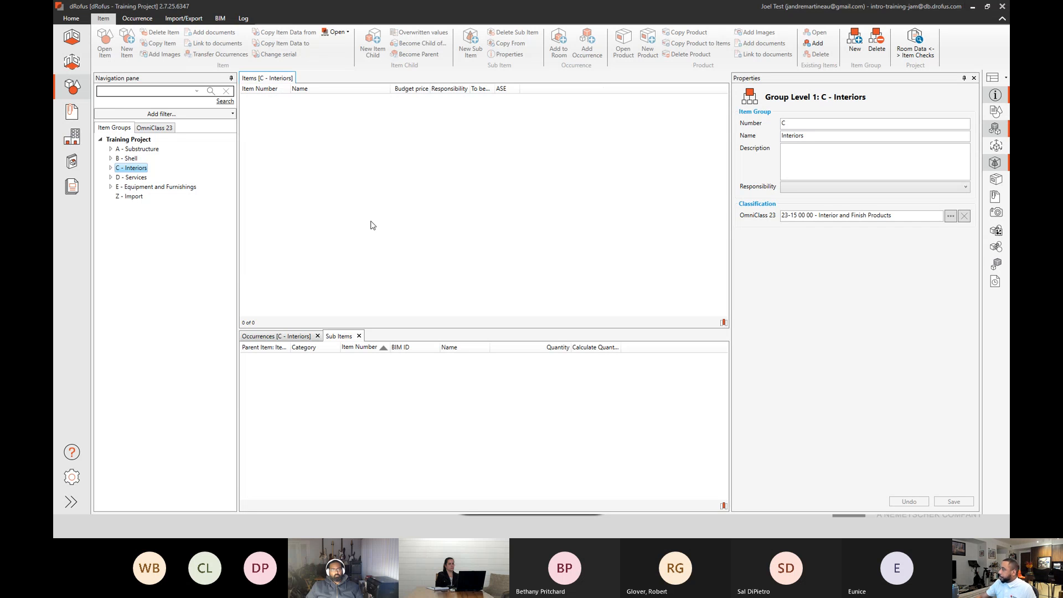
{"action": "left_click", "coordinate": [972, 10]}
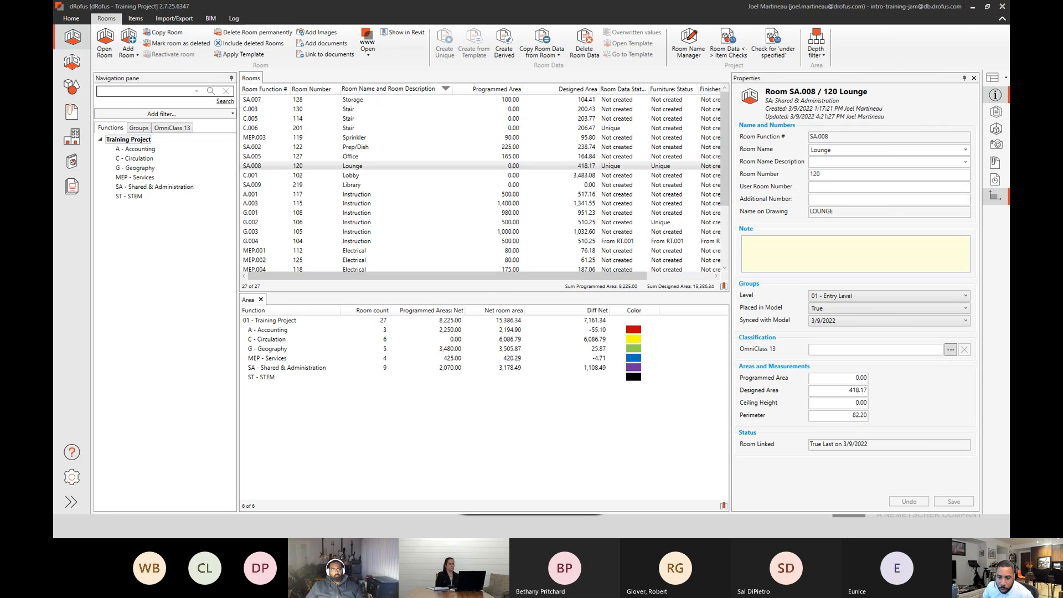
Switch to Revit and select the Cafeteria 121 room in the 01 - Entry Level floor plan.
{"action": "key", "text": "alt+Tab"}
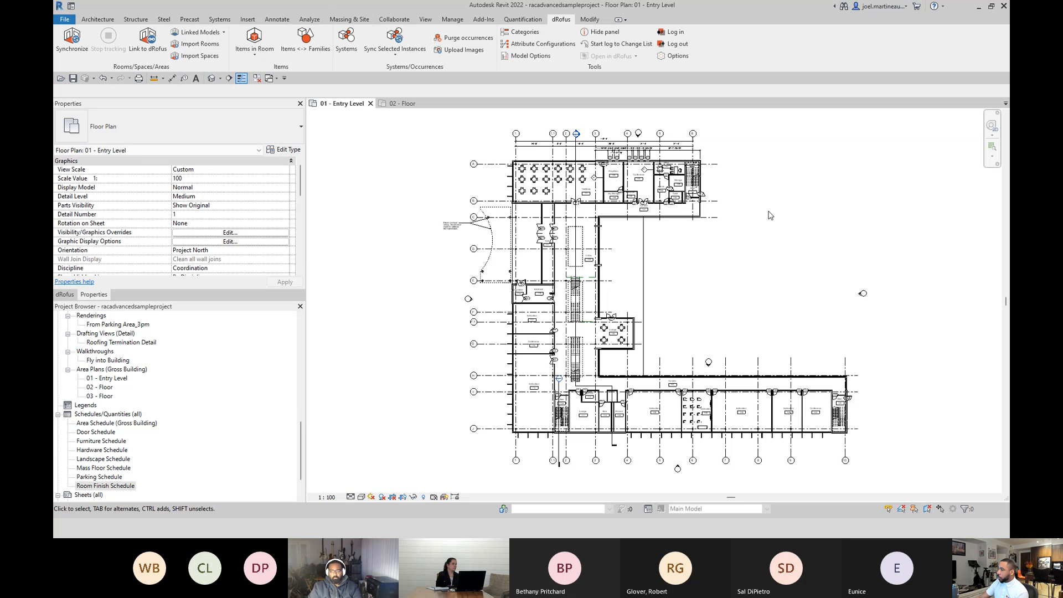
{"action": "scroll", "coordinate": [605, 249], "scroll_direction": "up", "scroll_amount": 1}
{"action": "scroll", "coordinate": [567, 172], "scroll_direction": "up", "scroll_amount": 5}
{"action": "middle_click_drag", "start_coordinate": [401, 158], "coordinate": [437, 308]}
{"action": "scroll", "coordinate": [573, 283], "scroll_direction": "up", "scroll_amount": 3}
{"action": "scroll", "coordinate": [577, 282], "scroll_direction": "down", "scroll_amount": 1}
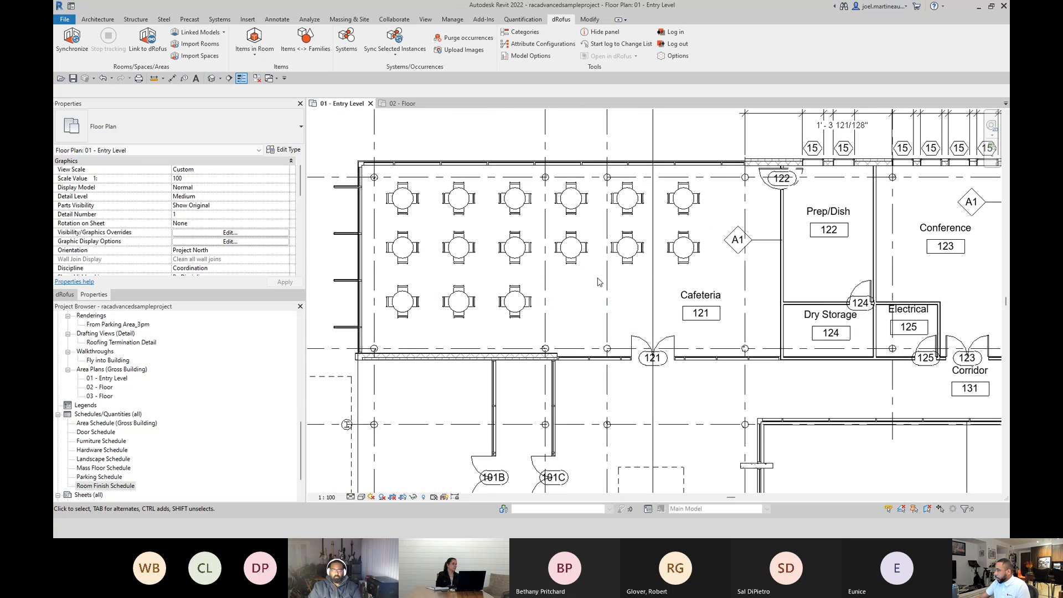
{"action": "key", "text": "Tab"}
{"action": "left_click", "coordinate": [694, 314]}
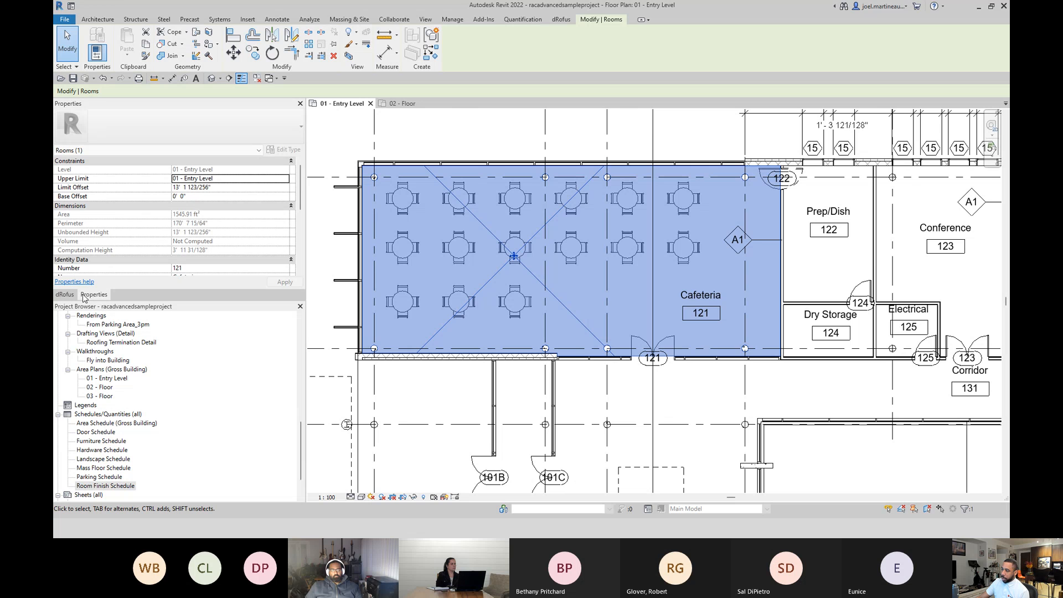
Show the Cafeteria's linked dRofus data and read from its names and numbers to its areas and measurements.
{"action": "left_click", "coordinate": [65, 295]}
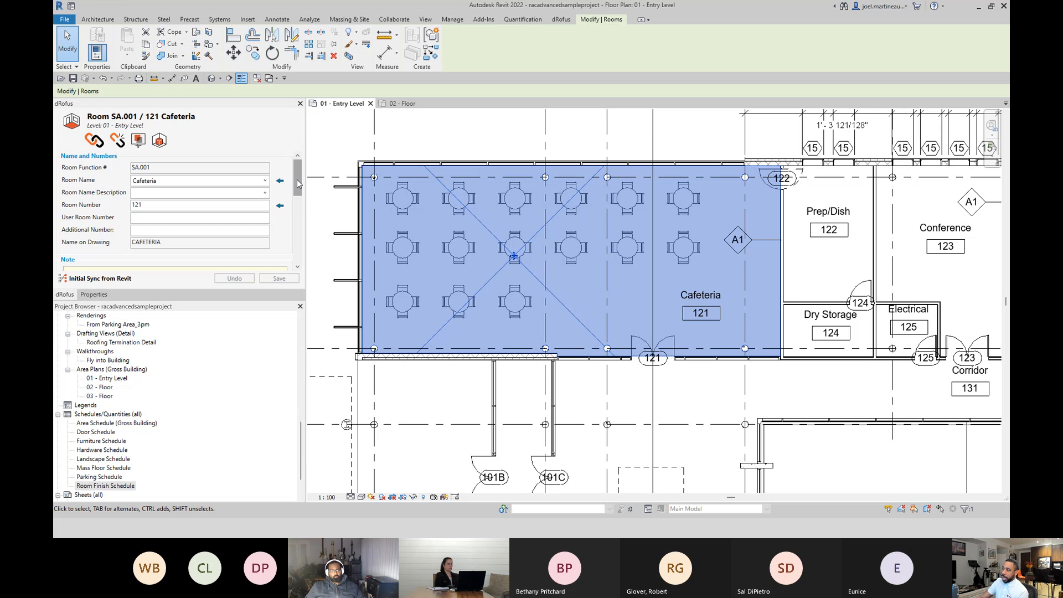
{"action": "mouse_move", "coordinate": [297, 183]}
{"action": "left_mouse_down"}
{"action": "mouse_move", "coordinate": [308, 224]}
{"action": "mouse_move", "coordinate": [295, 176]}
{"action": "left_mouse_up"}
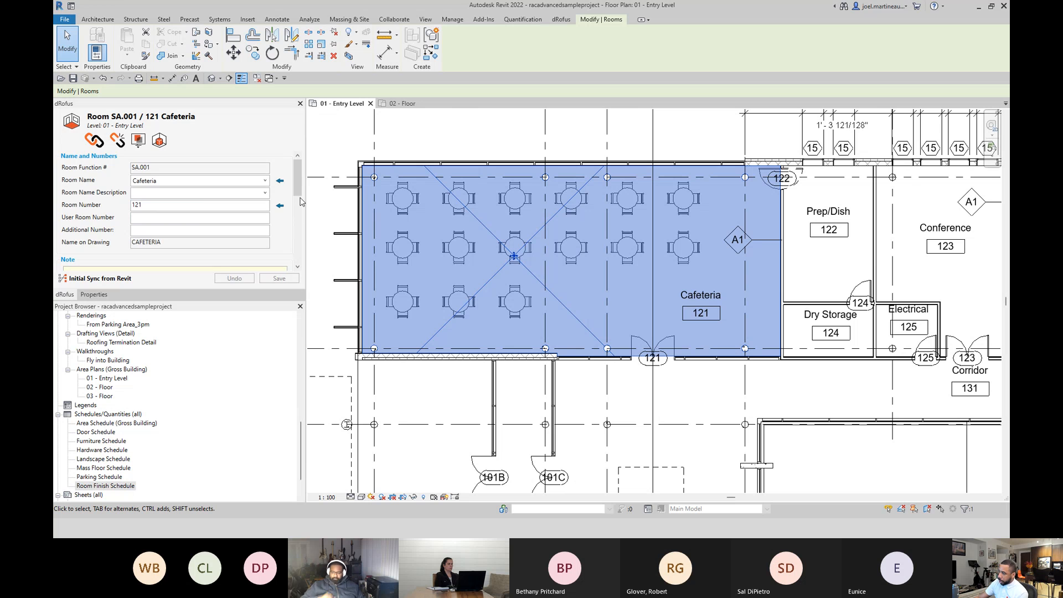
{"action": "left_click_drag", "start_coordinate": [298, 191], "coordinate": [301, 253]}
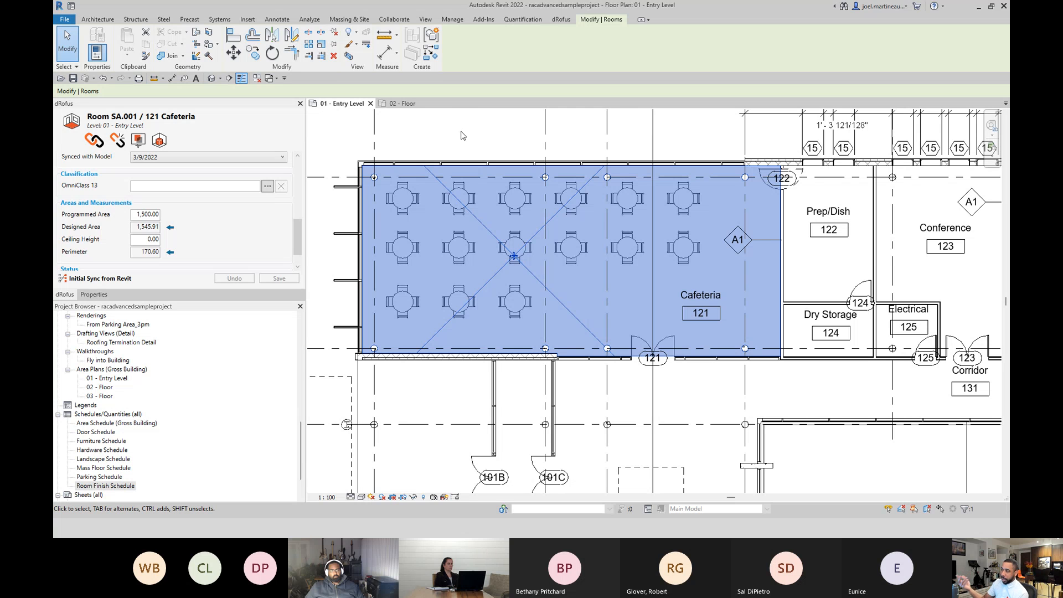
List the Cafeteria's items in Revit and dRofus with widened columns to compare them, then close the list and deselect the room.
{"action": "left_click", "coordinate": [159, 141]}
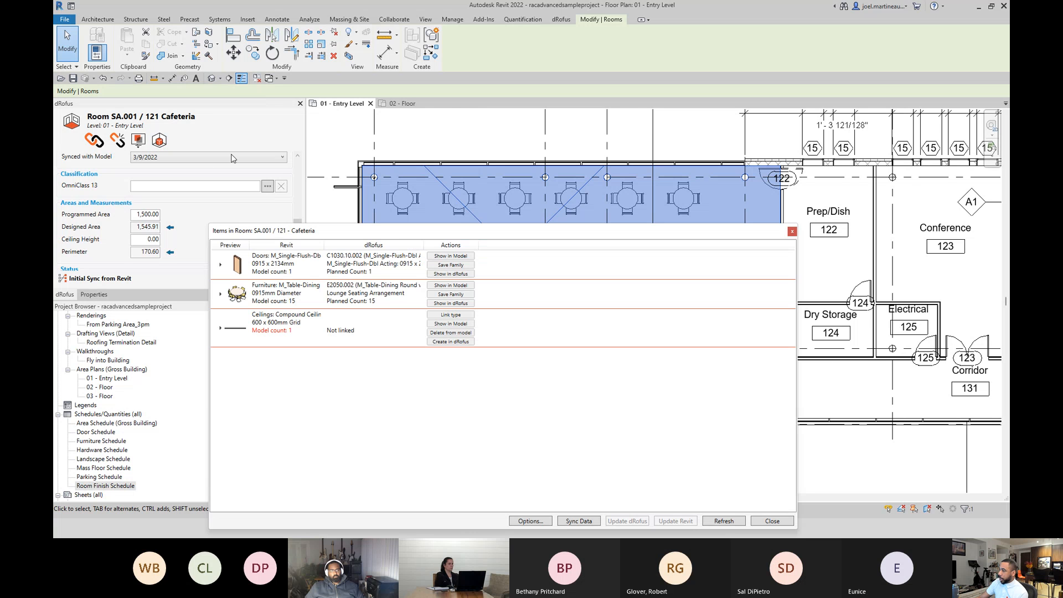
{"action": "left_click_drag", "start_coordinate": [391, 229], "coordinate": [452, 129]}
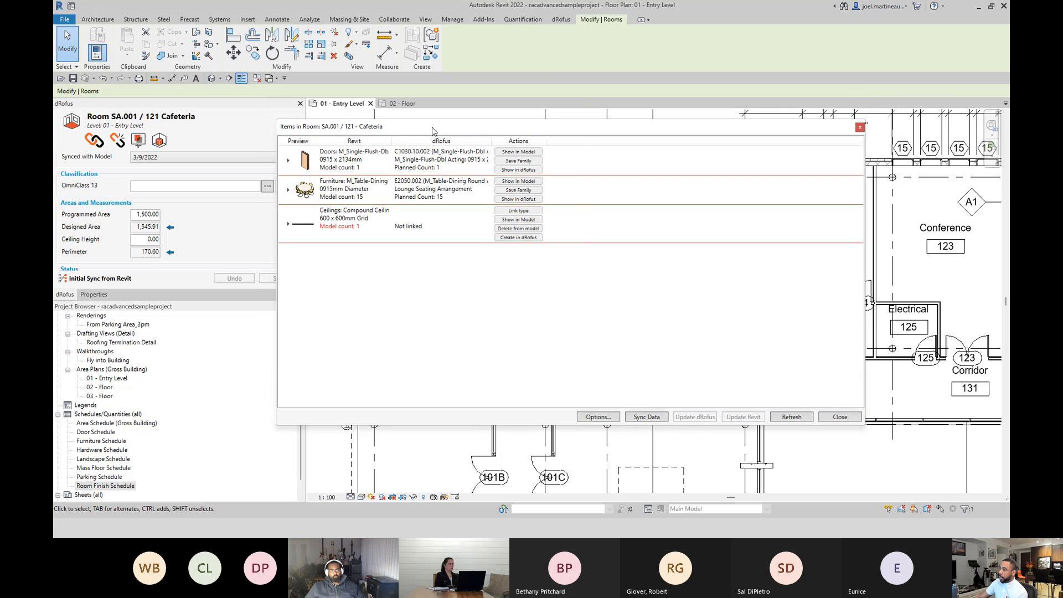
{"action": "left_click_drag", "start_coordinate": [314, 141], "coordinate": [353, 140]}
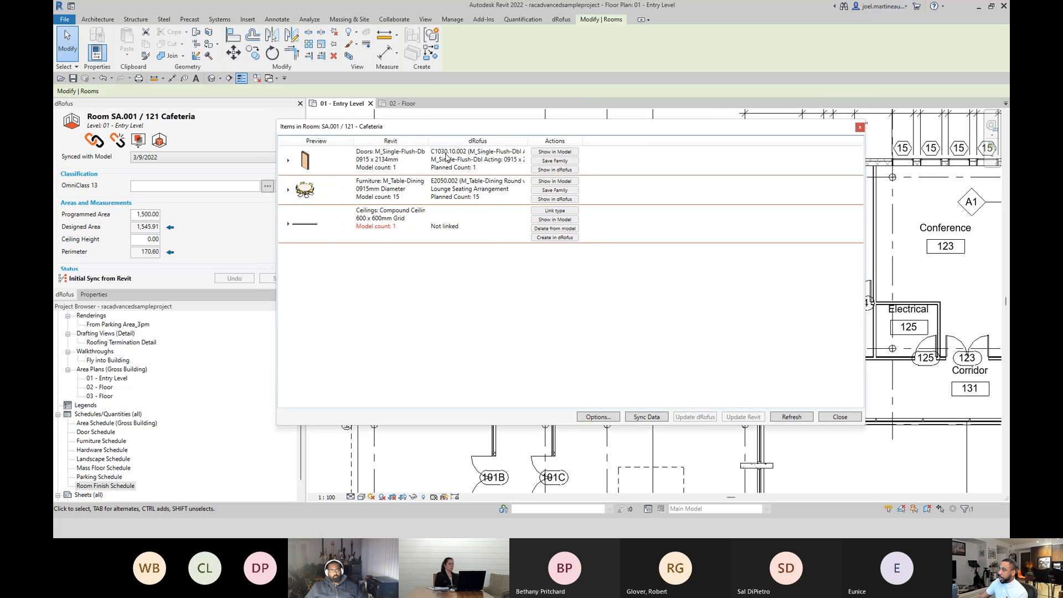
{"action": "left_click_drag", "start_coordinate": [430, 141], "coordinate": [467, 140]}
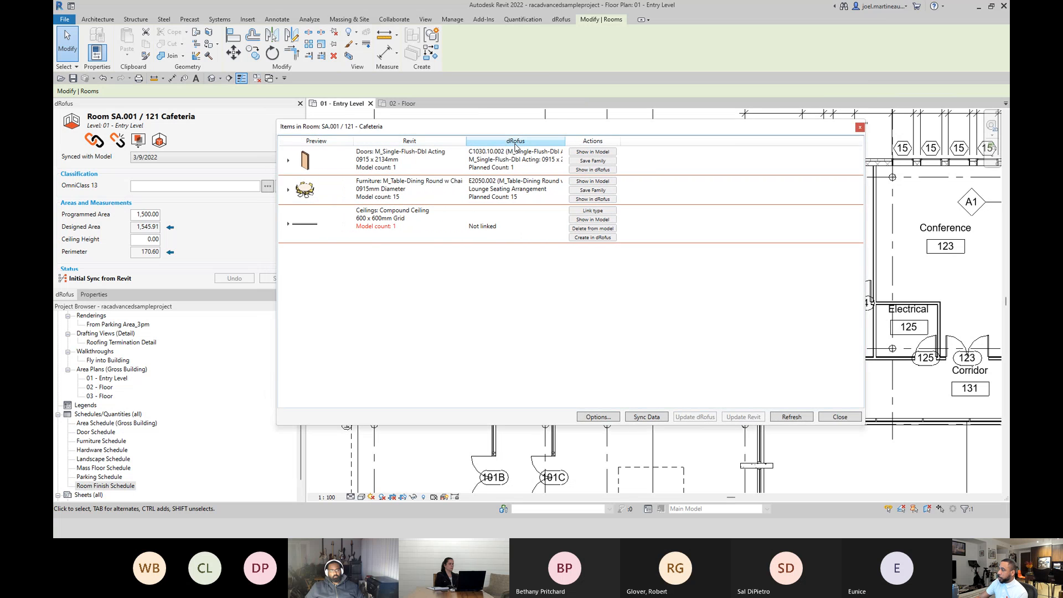
{"action": "left_click_drag", "start_coordinate": [566, 141], "coordinate": [625, 140]}
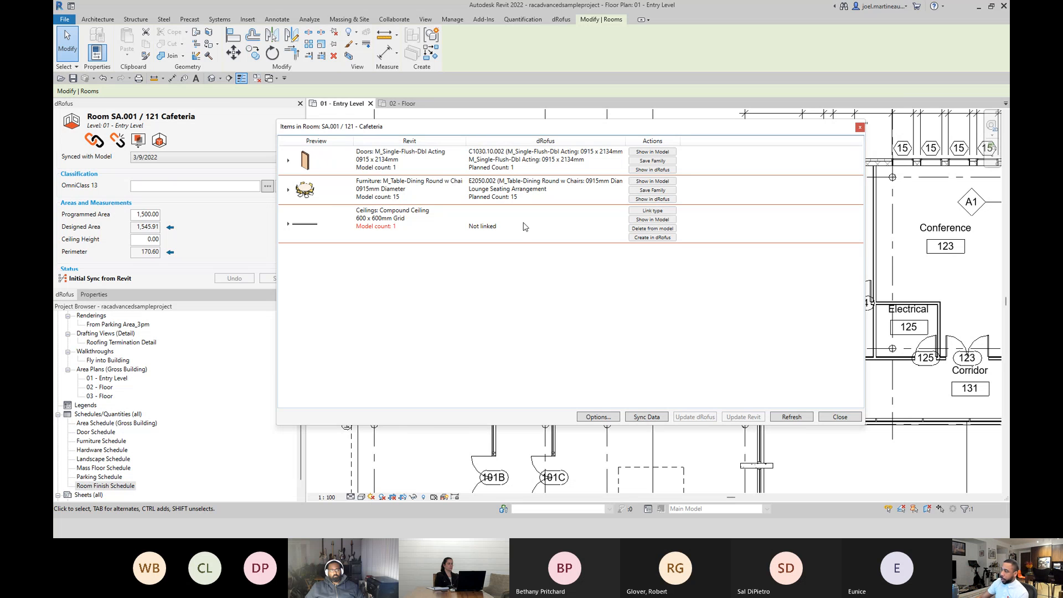
{"action": "left_click", "coordinate": [860, 127]}
{"action": "key", "text": "Escape"}
Select Instruction room 104 on the plan and open its Items in Room list, narrowed so the room stays visible.
{"action": "scroll", "coordinate": [800, 426], "scroll_direction": "down", "scroll_amount": 5}
{"action": "scroll", "coordinate": [798, 423], "scroll_direction": "down", "scroll_amount": 1}
{"action": "middle_click_drag", "start_coordinate": [799, 423], "coordinate": [687, 304]}
{"action": "scroll", "coordinate": [684, 423], "scroll_direction": "up", "scroll_amount": 1}
{"action": "middle_click_drag", "start_coordinate": [684, 423], "coordinate": [606, 213]}
{"action": "scroll", "coordinate": [754, 305], "scroll_direction": "up", "scroll_amount": 6}
{"action": "scroll", "coordinate": [556, 293], "scroll_direction": "down", "scroll_amount": 2}
{"action": "middle_click_drag", "start_coordinate": [521, 294], "coordinate": [792, 243]}
{"action": "scroll", "coordinate": [791, 243], "scroll_direction": "down", "scroll_amount": 2}
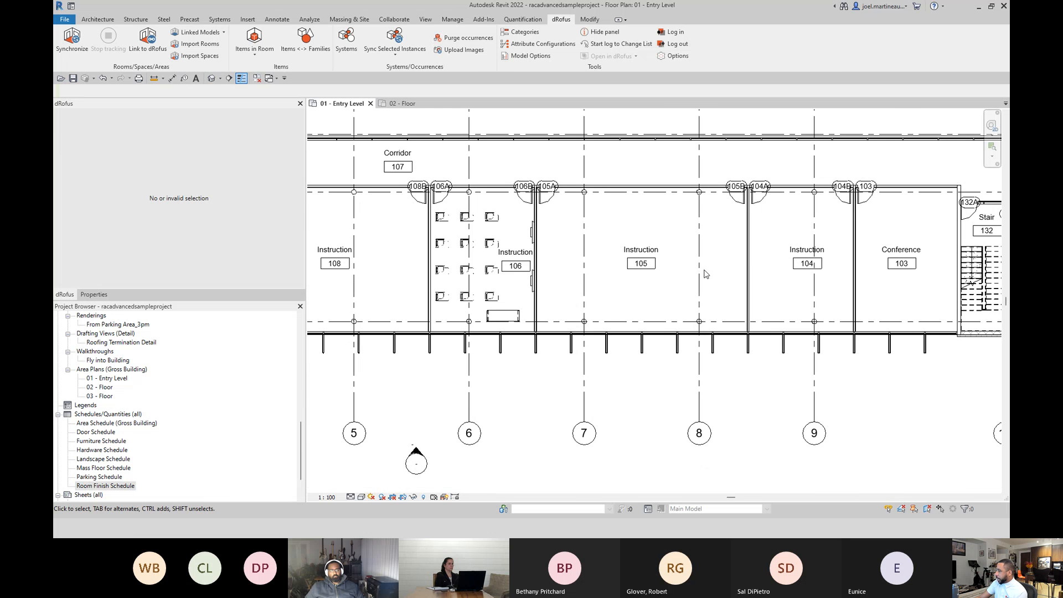
{"action": "scroll", "coordinate": [704, 274], "scroll_direction": "up", "scroll_amount": 1}
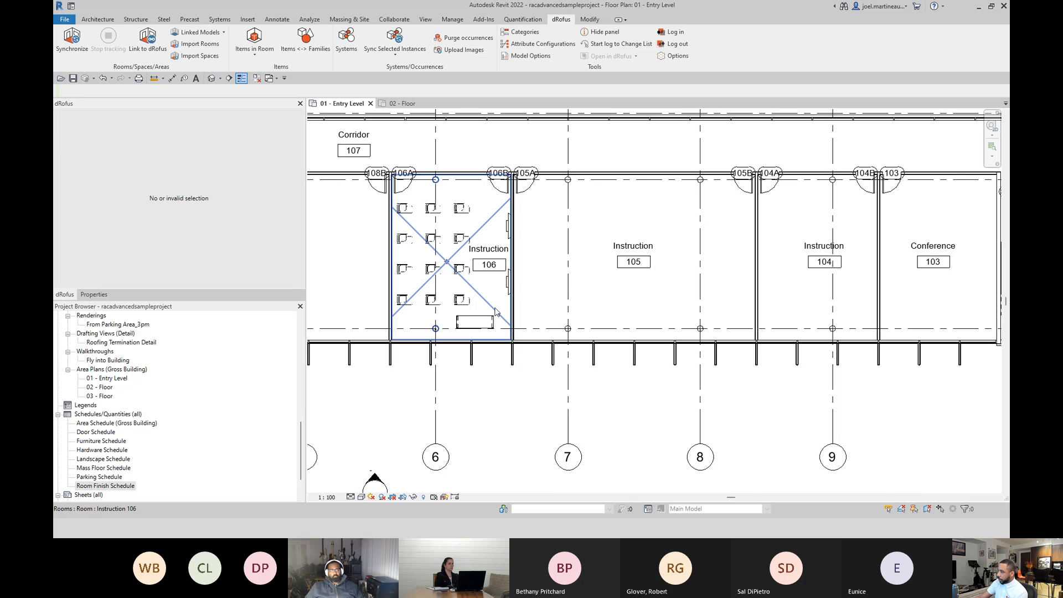
{"action": "left_click", "coordinate": [778, 215]}
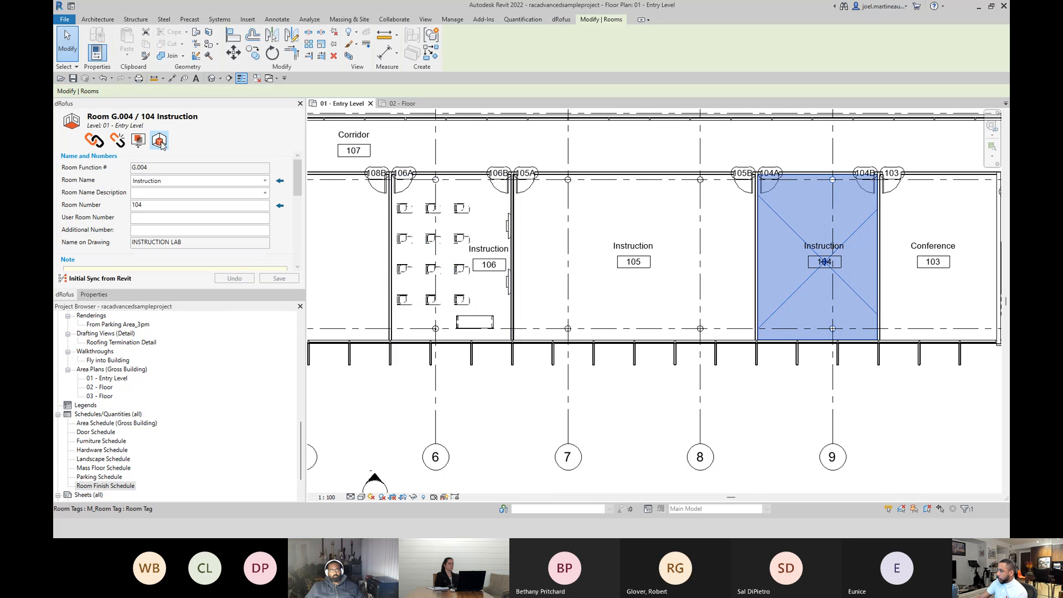
{"action": "left_click", "coordinate": [160, 141]}
{"action": "left_click_drag", "start_coordinate": [407, 238], "coordinate": [423, 122]}
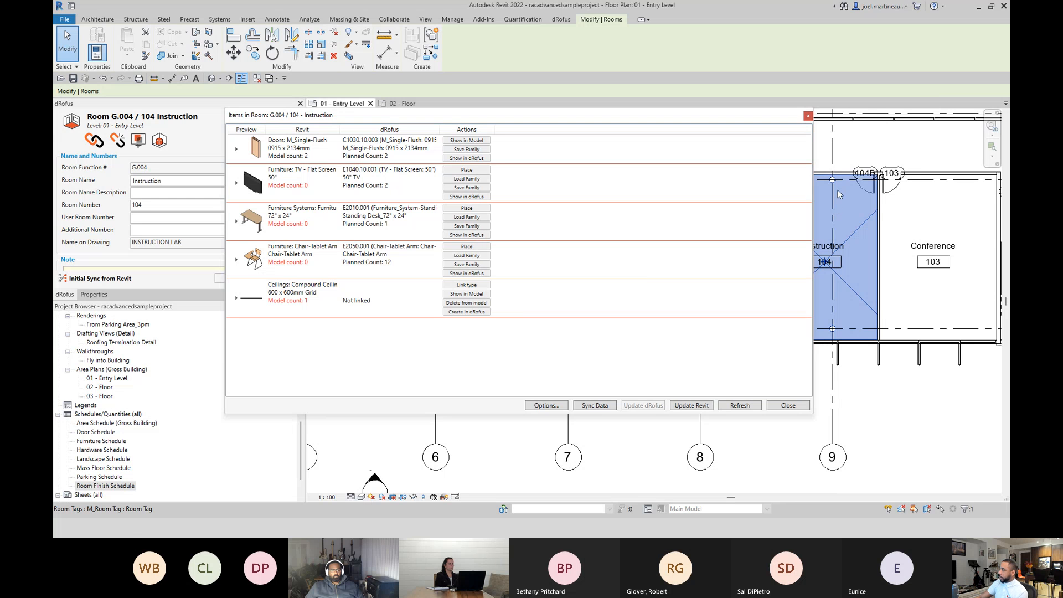
{"action": "left_click_drag", "start_coordinate": [816, 151], "coordinate": [610, 152]}
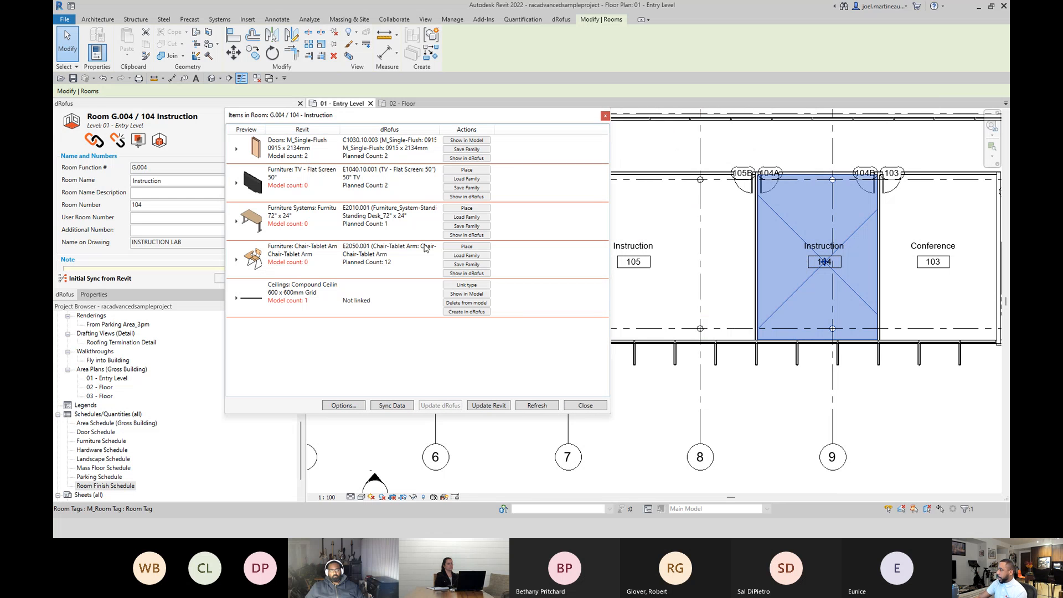
Place two planned 50" flat screen TVs in Instruction 104 along its wall shared with Conference 103, then end the placement.
{"action": "left_click", "coordinate": [467, 170]}
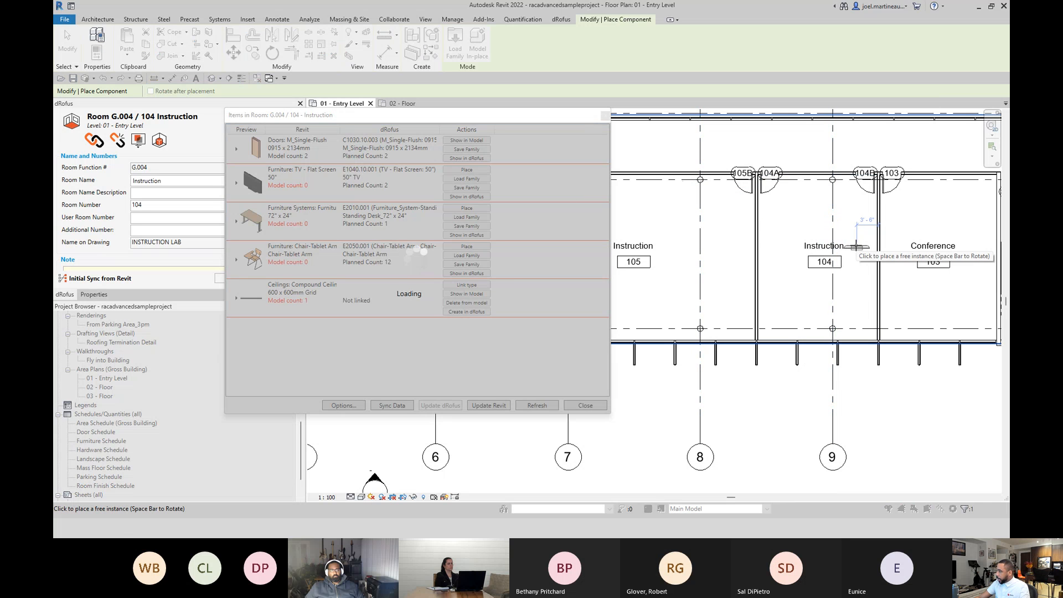
{"action": "scroll", "coordinate": [876, 237], "scroll_direction": "up", "scroll_amount": 4}
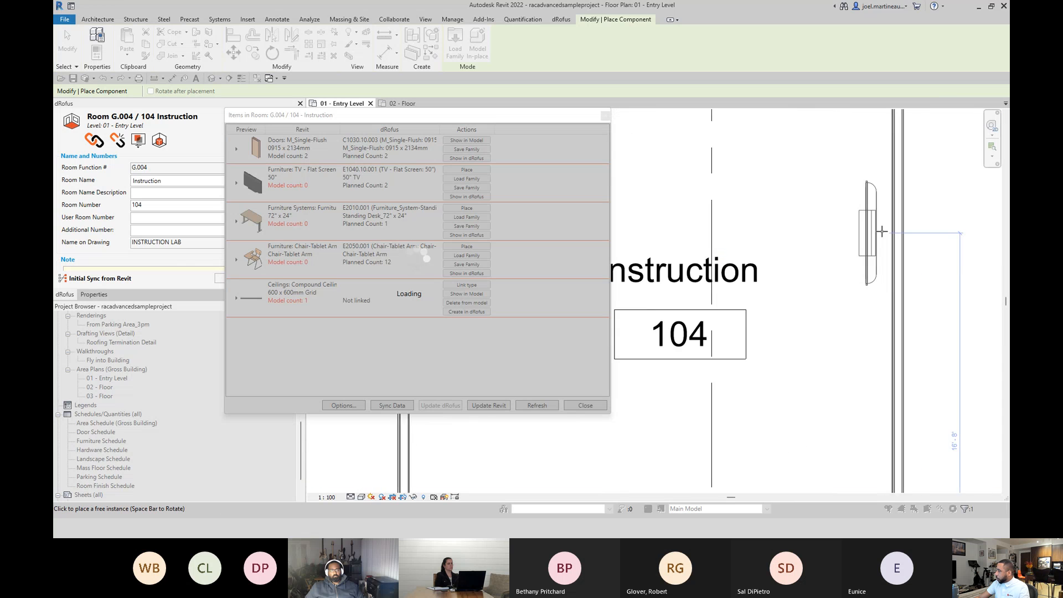
{"action": "scroll", "coordinate": [883, 231], "scroll_direction": "up", "scroll_amount": 2}
{"action": "left_click", "coordinate": [896, 231]}
{"action": "scroll", "coordinate": [819, 326], "scroll_direction": "down", "scroll_amount": 3}
{"action": "scroll", "coordinate": [814, 328], "scroll_direction": "down", "scroll_amount": 1}
{"action": "scroll", "coordinate": [880, 366], "scroll_direction": "up", "scroll_amount": 6}
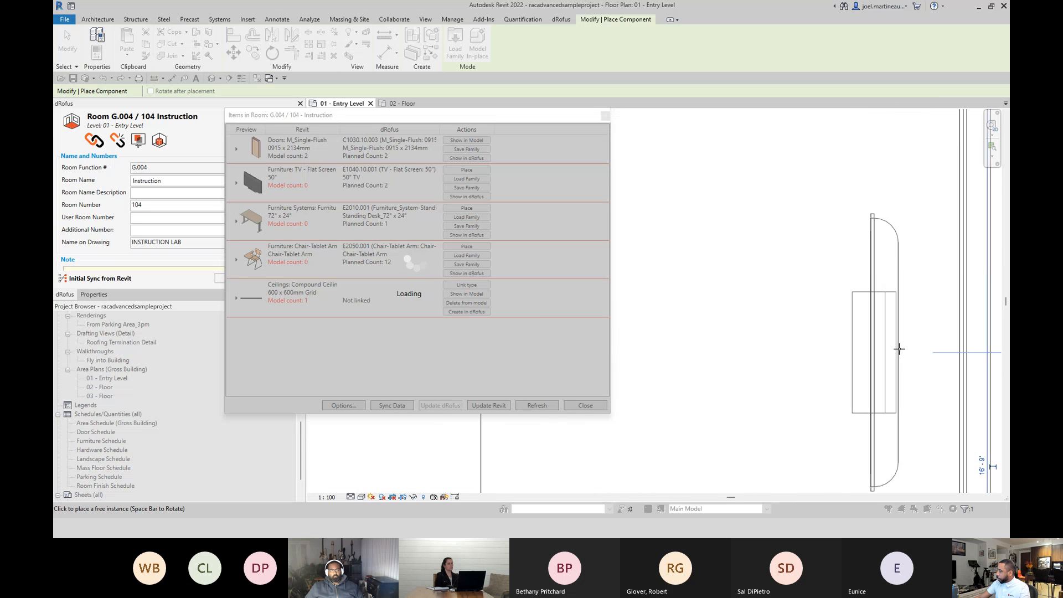
{"action": "scroll", "coordinate": [899, 349], "scroll_direction": "down", "scroll_amount": 2}
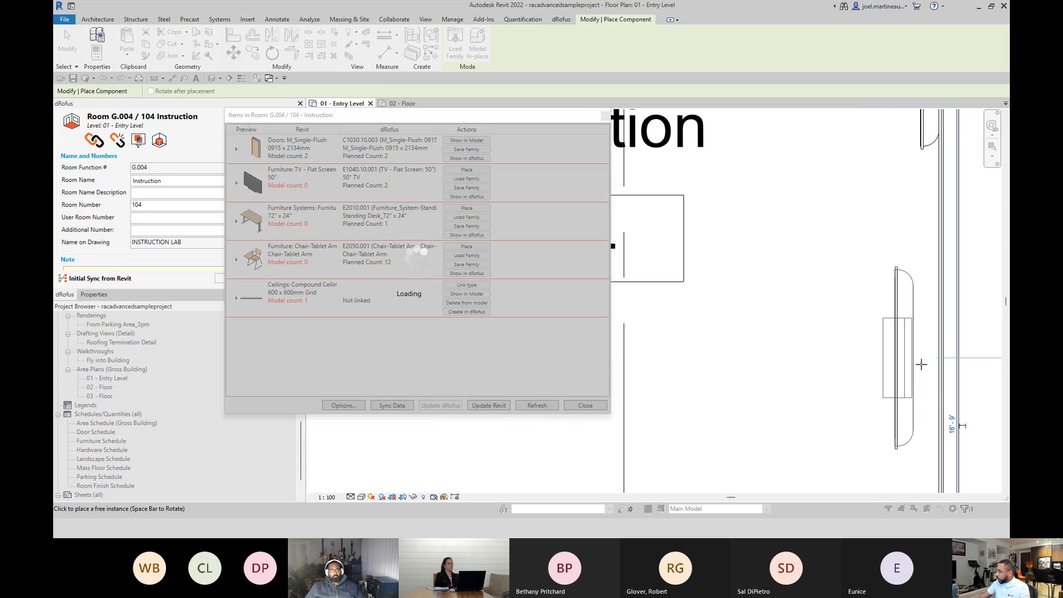
{"action": "left_click", "coordinate": [939, 402]}
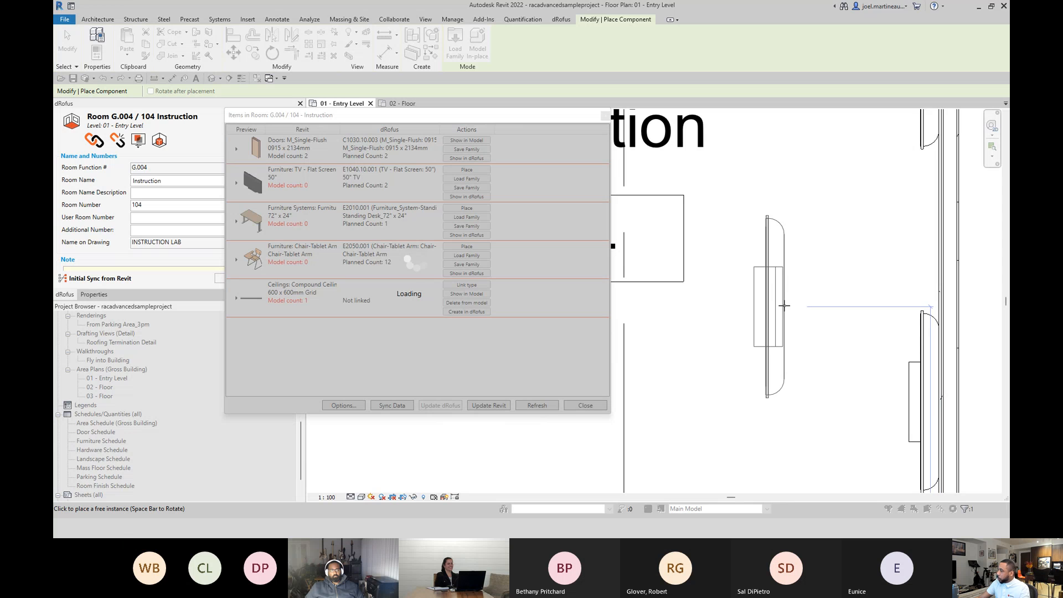
{"action": "key", "text": "Escape"}
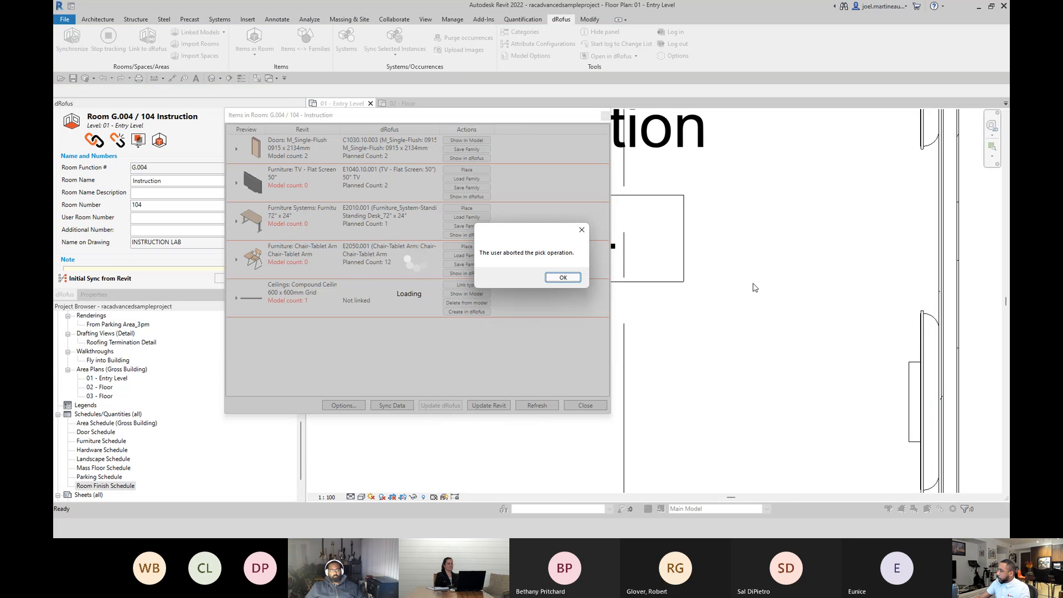
{"action": "left_click", "coordinate": [552, 281]}
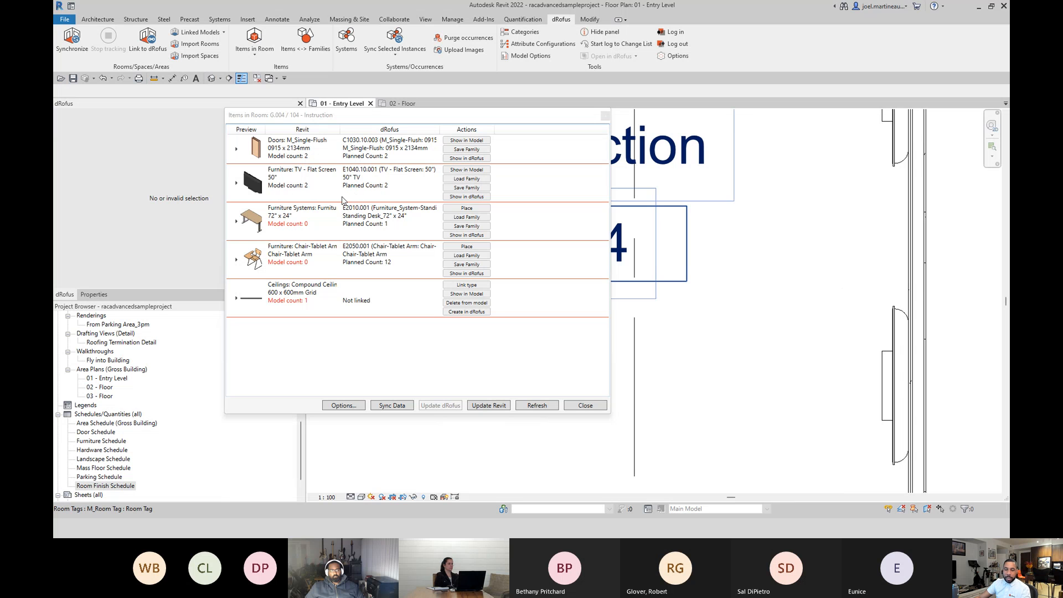
Place the planned 72" x 24" standing desk in Instruction 104, parallel to the TV wall beside the lower TV.
{"action": "left_click", "coordinate": [464, 213]}
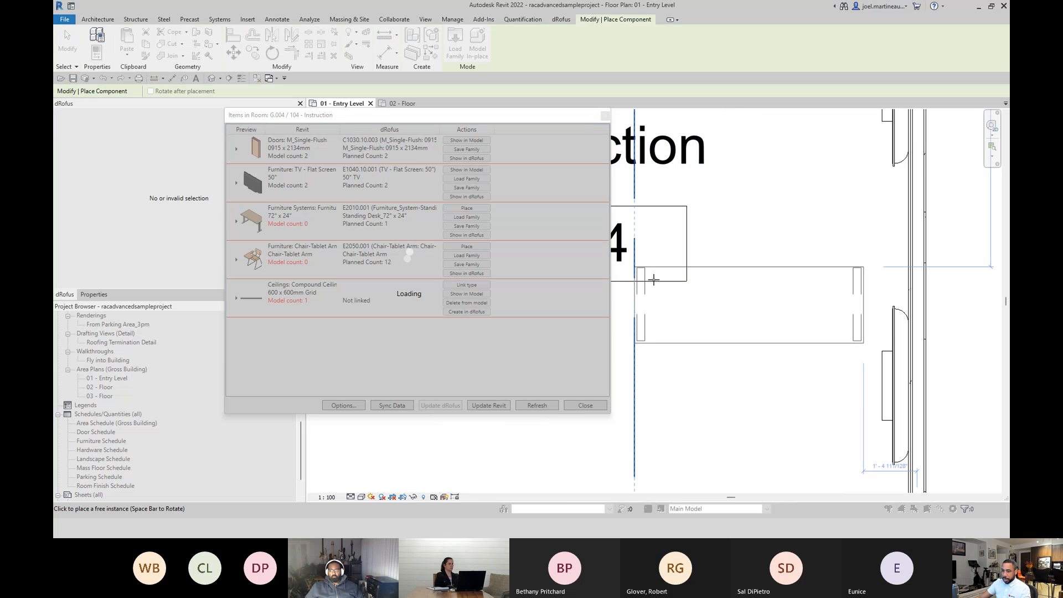
{"action": "scroll", "coordinate": [719, 387], "scroll_direction": "down", "scroll_amount": 5}
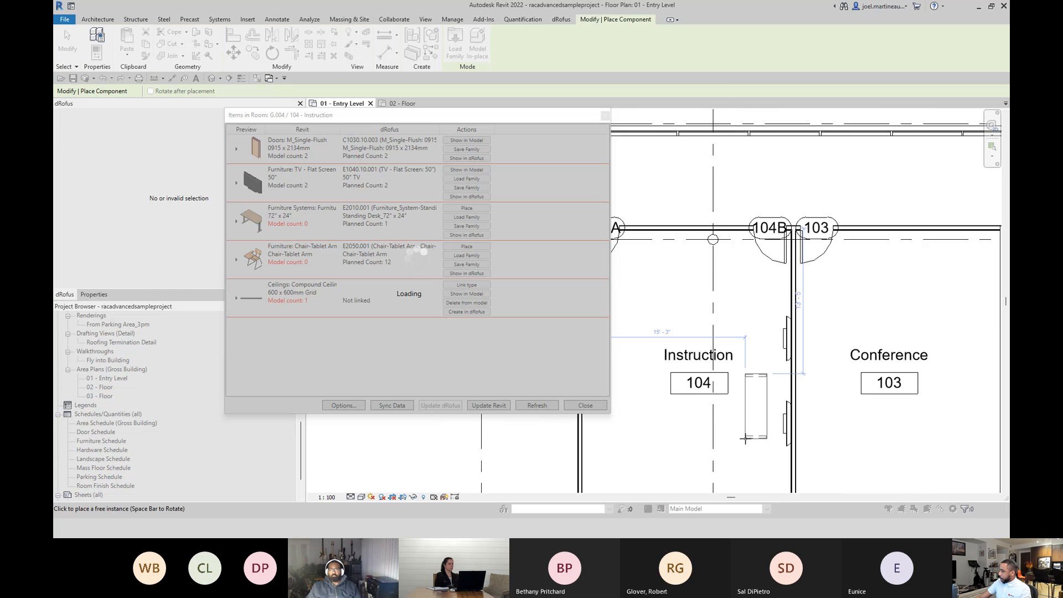
{"action": "left_click", "coordinate": [742, 483]}
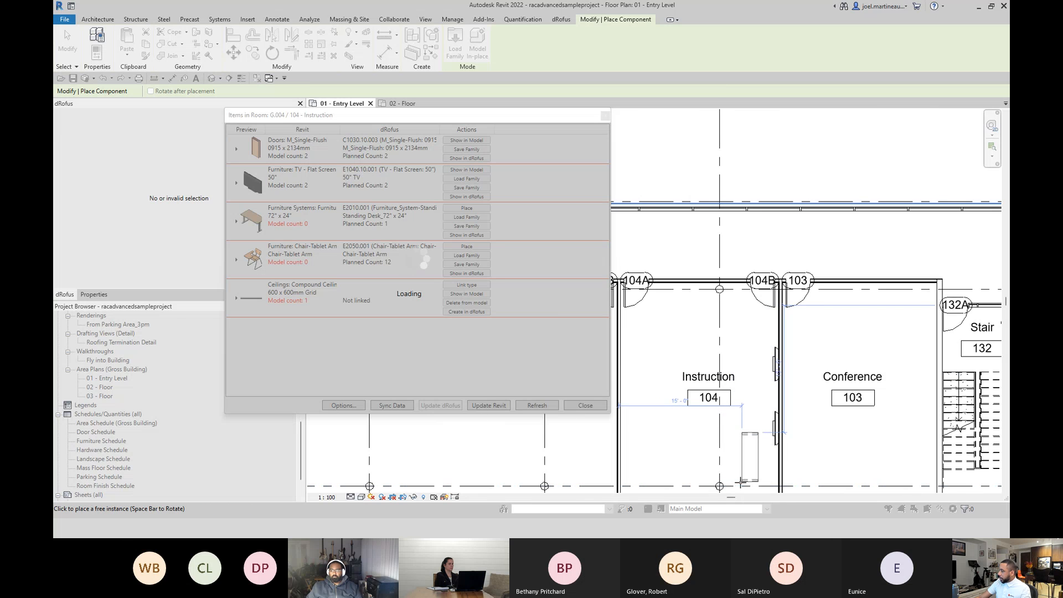
{"action": "key", "text": "Escape"}
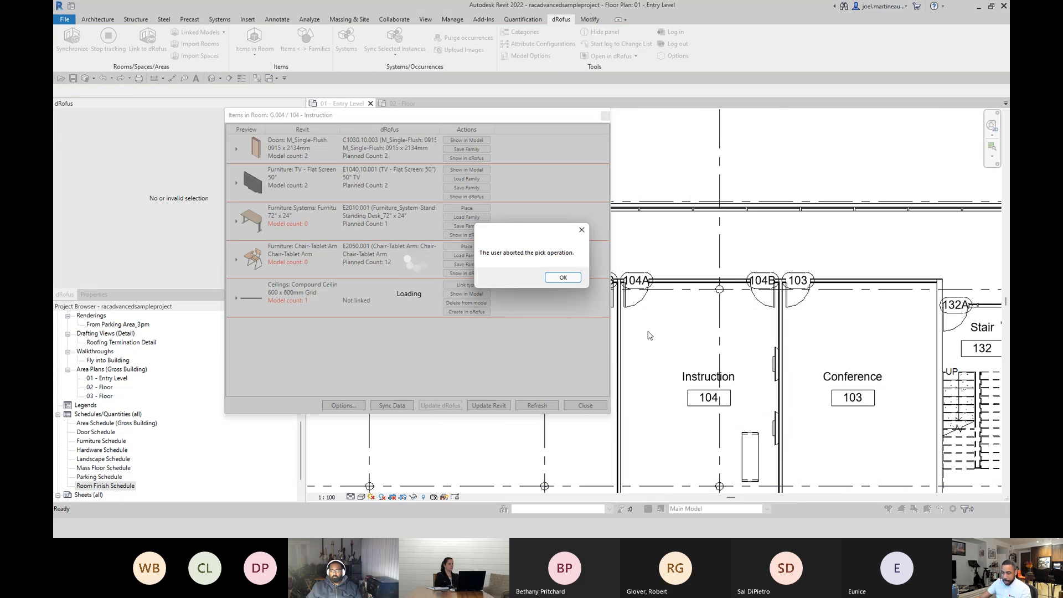
Place one Chair-Tablet Arm from Instruction 104's item list inside Conference 103, then end the placement and close the list.
{"action": "left_click", "coordinate": [560, 278]}
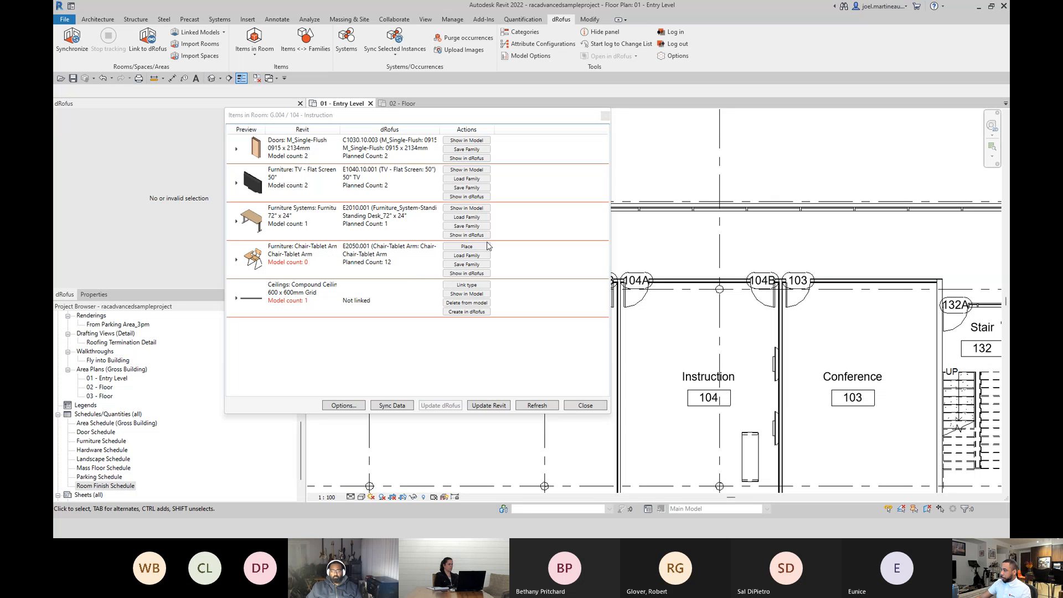
{"action": "left_click", "coordinate": [469, 249]}
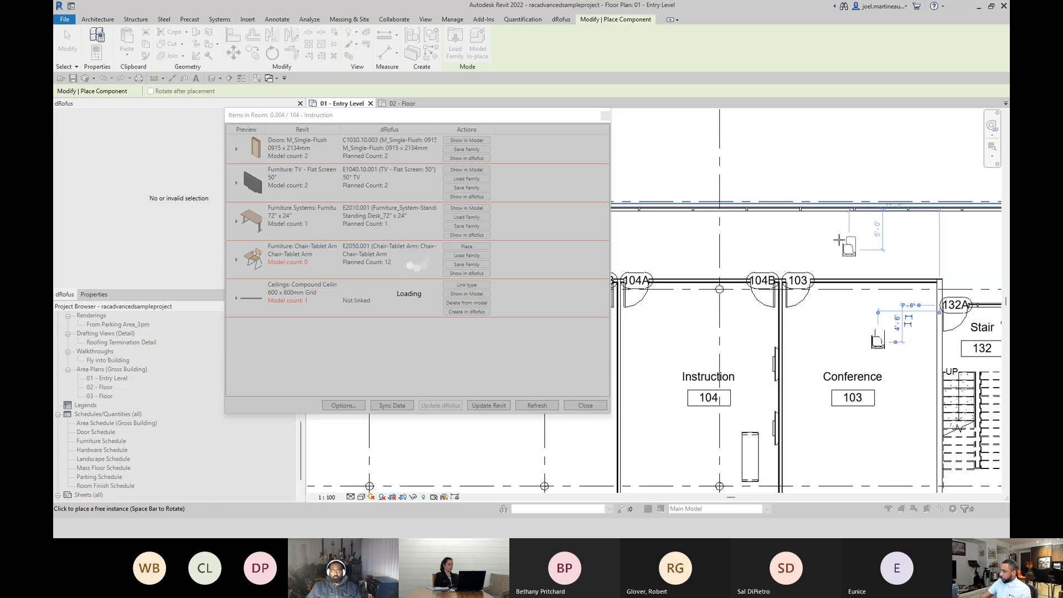
{"action": "key", "text": "Escape"}
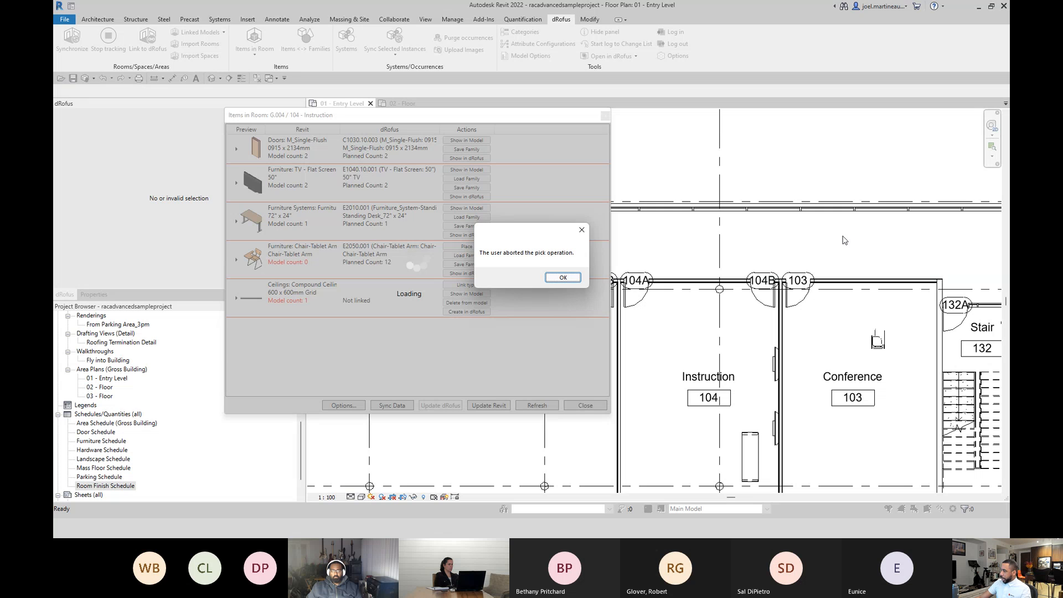
{"action": "left_click", "coordinate": [574, 277]}
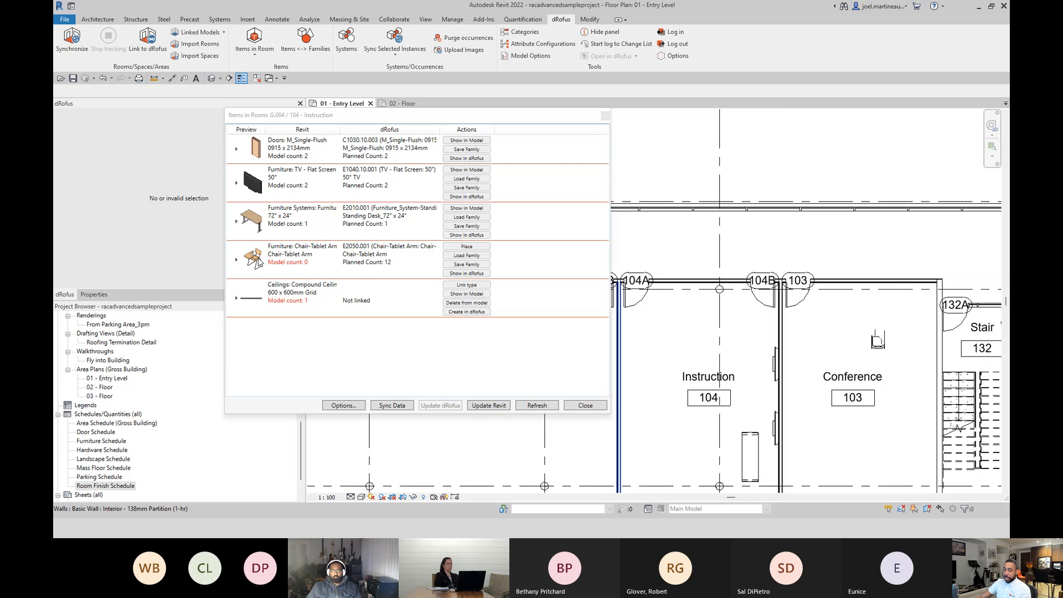
{"action": "left_click", "coordinate": [585, 406]}
Select room Conference 103 on the plan, review its Items in Room list for unplanned items, and close the list.
{"action": "scroll", "coordinate": [825, 329], "scroll_direction": "down", "scroll_amount": 3}
{"action": "scroll", "coordinate": [753, 288], "scroll_direction": "up", "scroll_amount": 4}
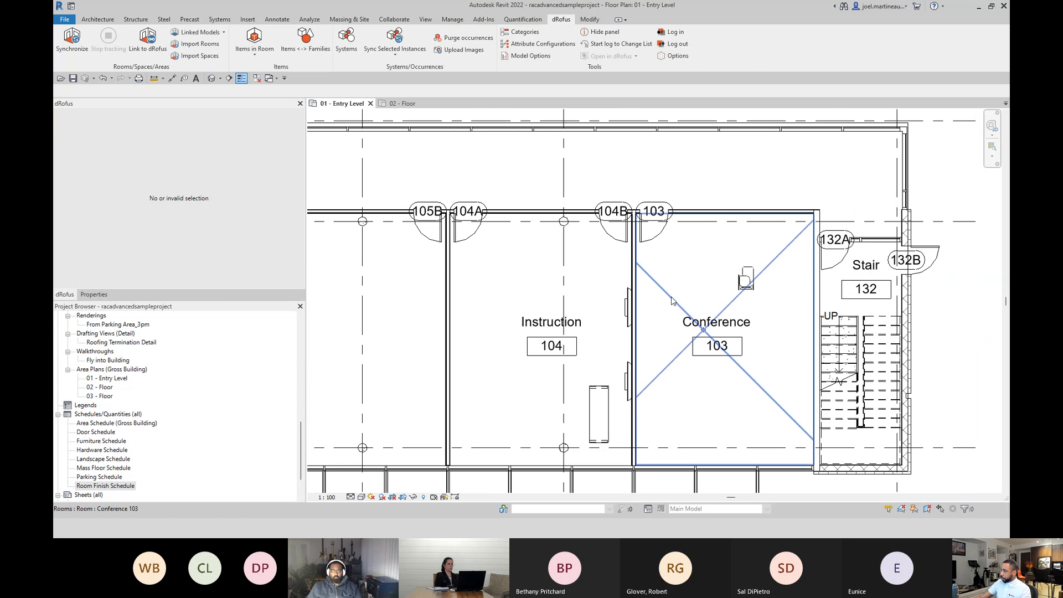
{"action": "left_click", "coordinate": [676, 303]}
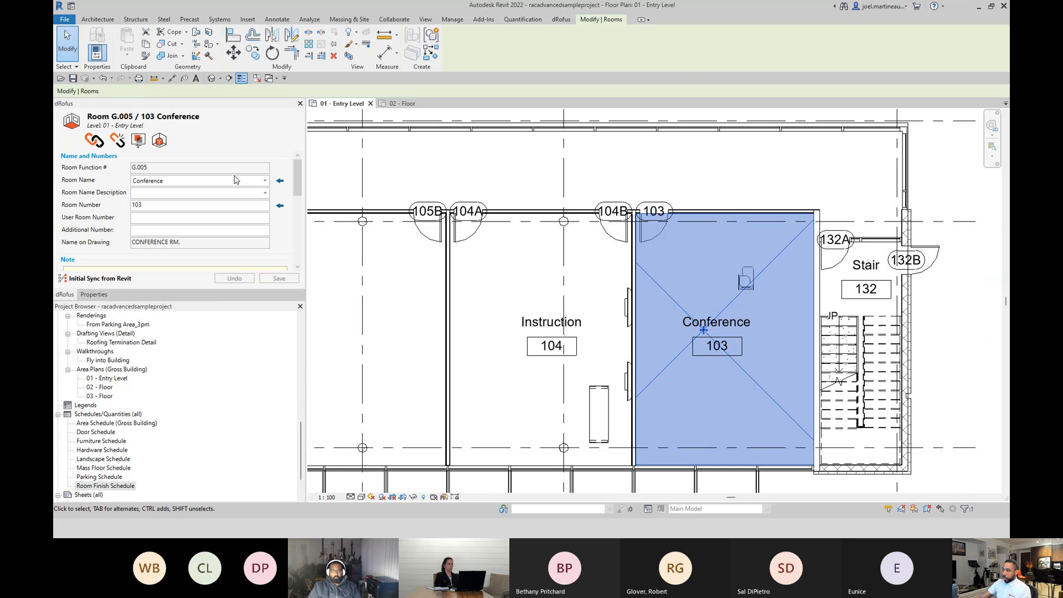
{"action": "left_click", "coordinate": [159, 141]}
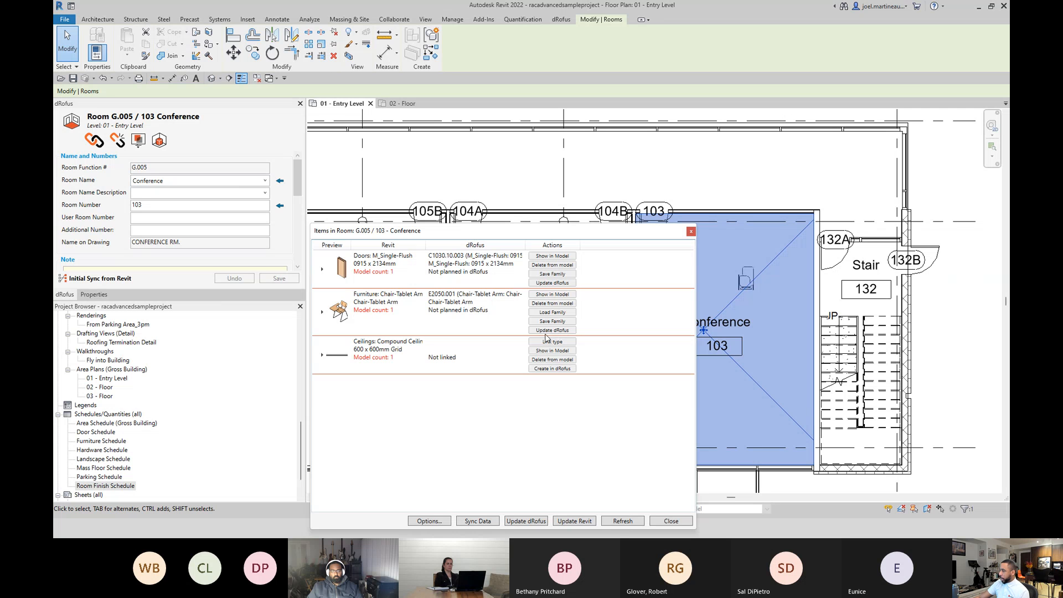
{"action": "left_click", "coordinate": [691, 232]}
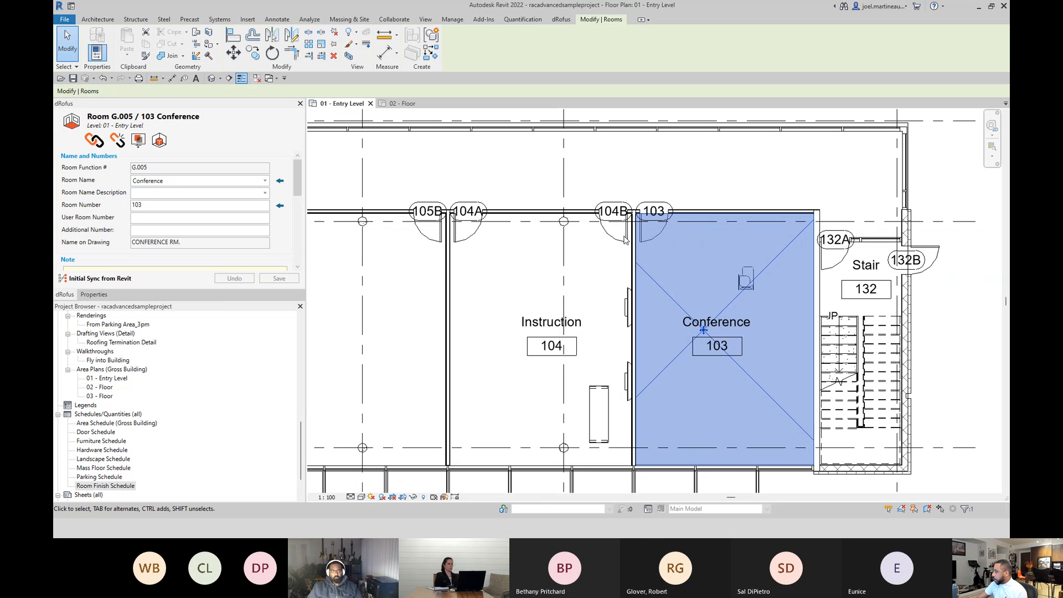
Open Conference 103 in dRofus to check its furniture item list, then show the room in Revit and close its item list.
{"action": "left_click", "coordinate": [138, 142]}
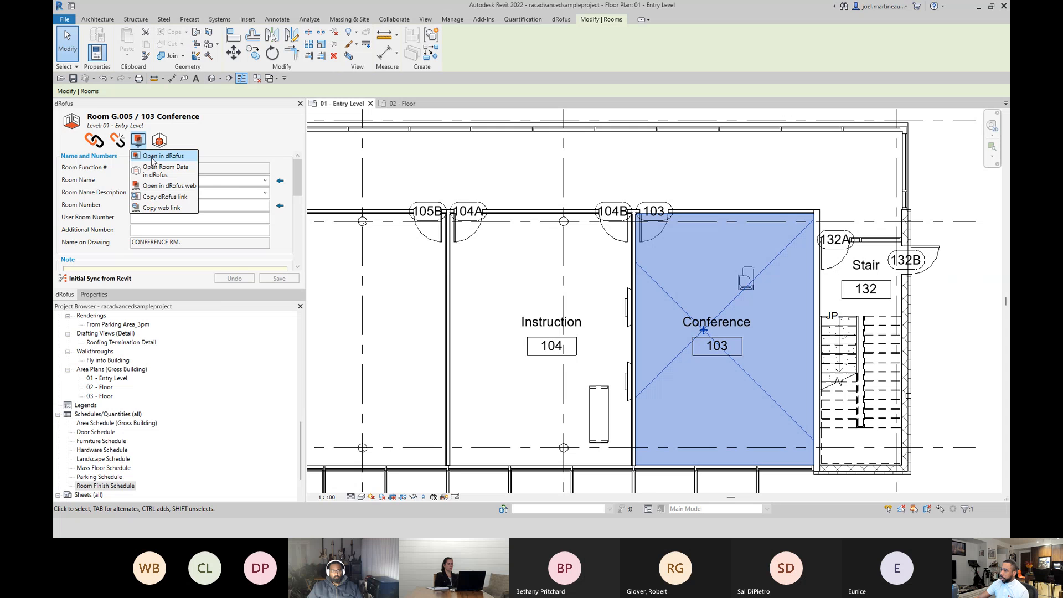
{"action": "left_click", "coordinate": [152, 157]}
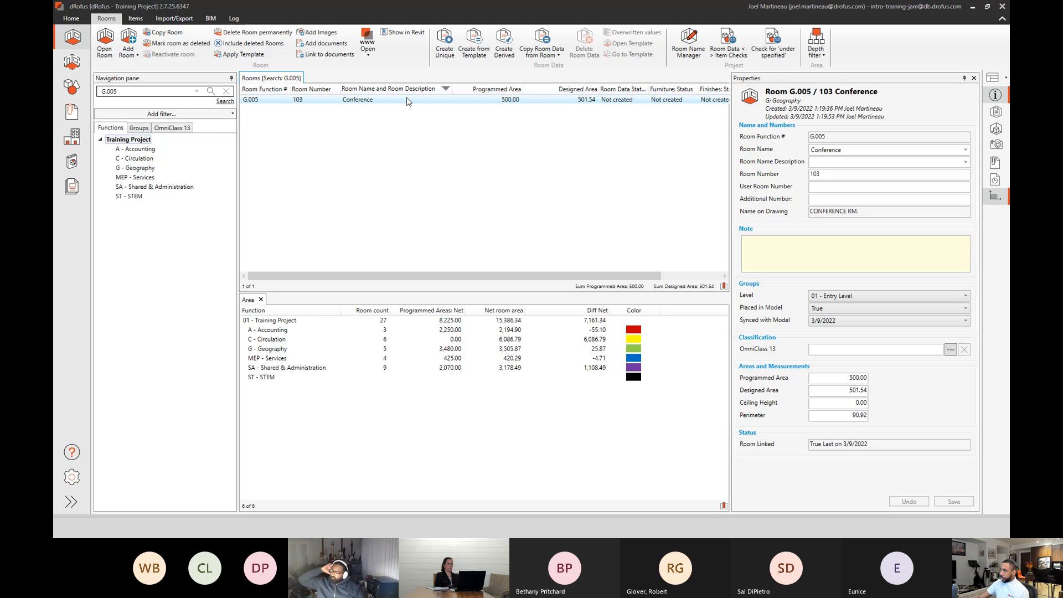
{"action": "double_click", "coordinate": [409, 101]}
{"action": "left_click", "coordinate": [465, 137]}
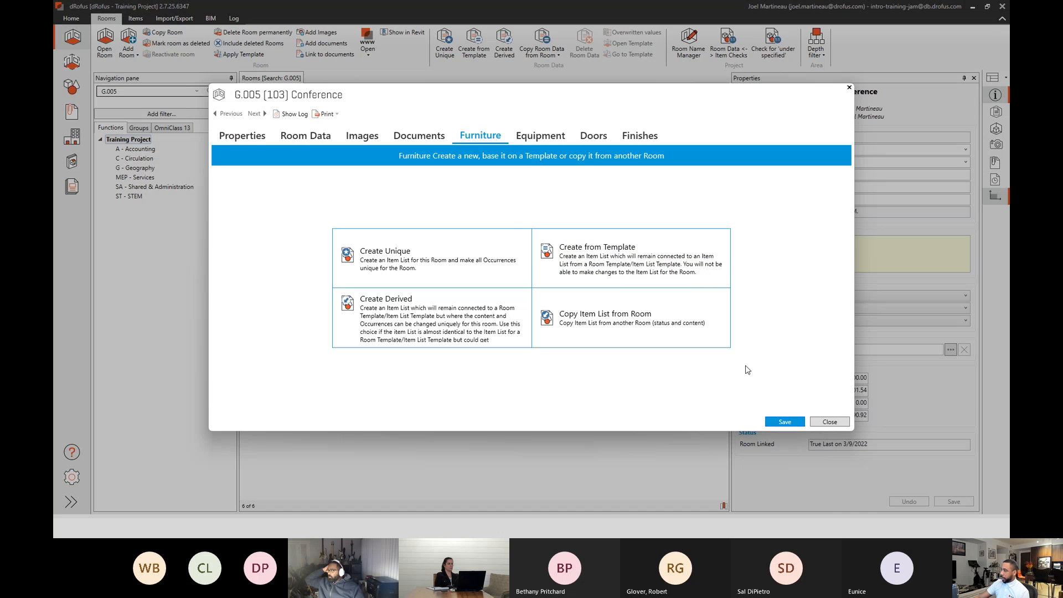
{"action": "left_click", "coordinate": [828, 422]}
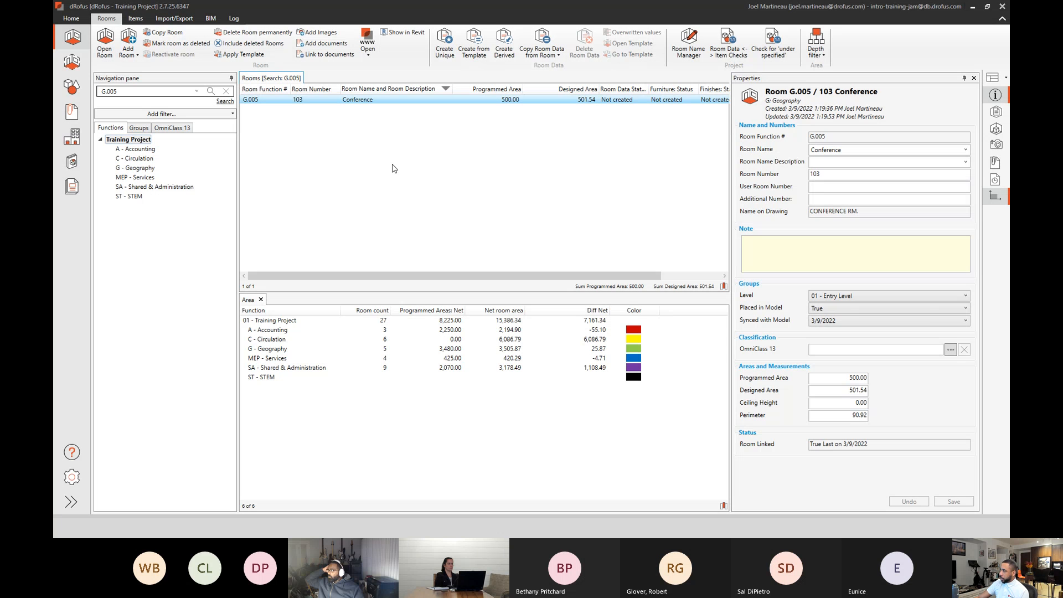
{"action": "left_click", "coordinate": [415, 39]}
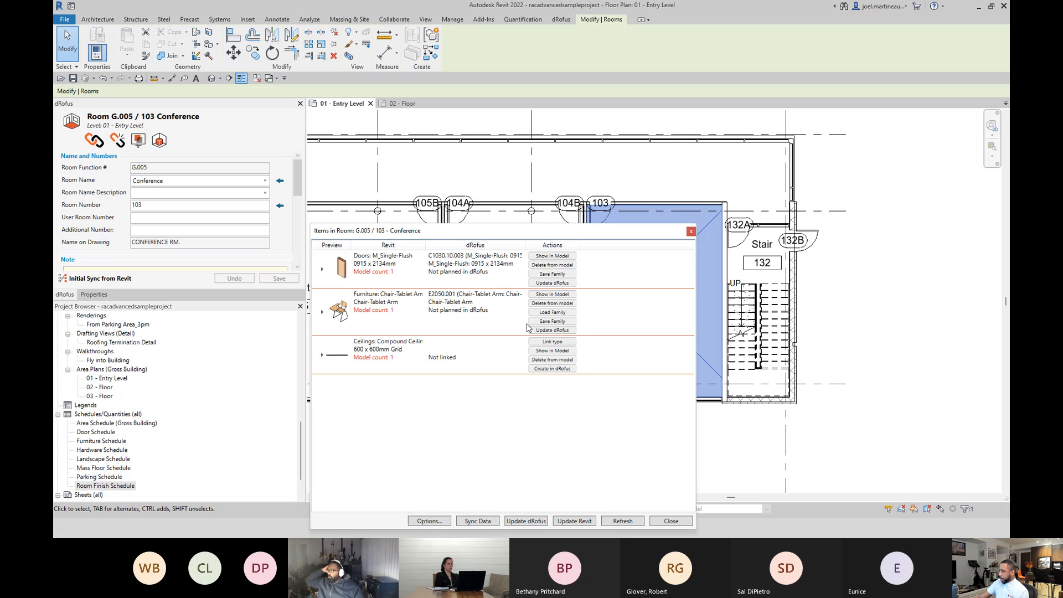
{"action": "left_click", "coordinate": [691, 231]}
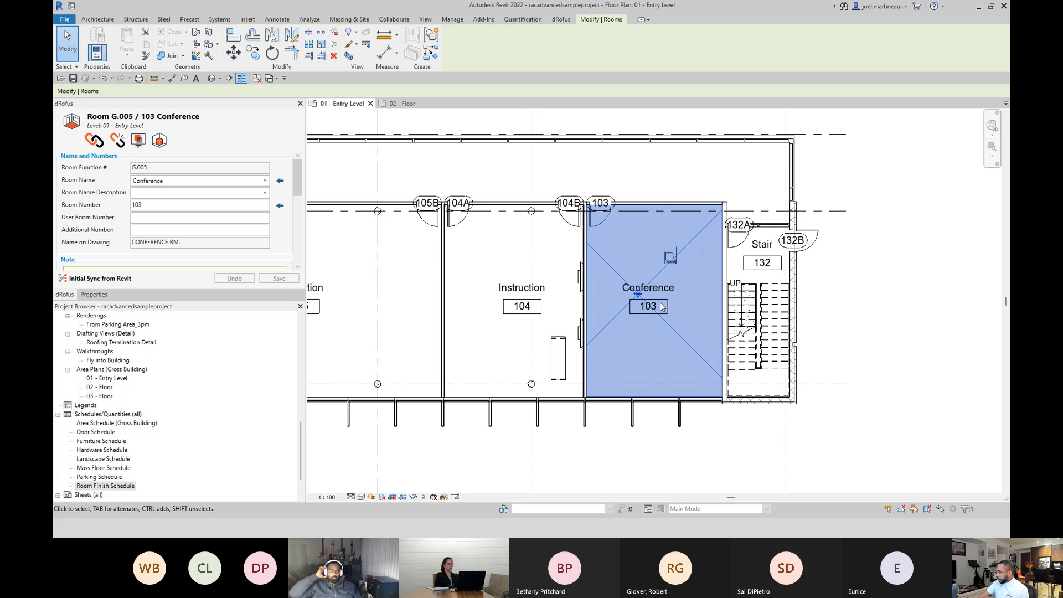
Dismiss the save reminder and move the Chair-Tablet Arm in Conference 103 closer to door 103.
{"action": "scroll", "coordinate": [667, 260], "scroll_direction": "up", "scroll_amount": 3}
{"action": "key", "text": "Escape"}
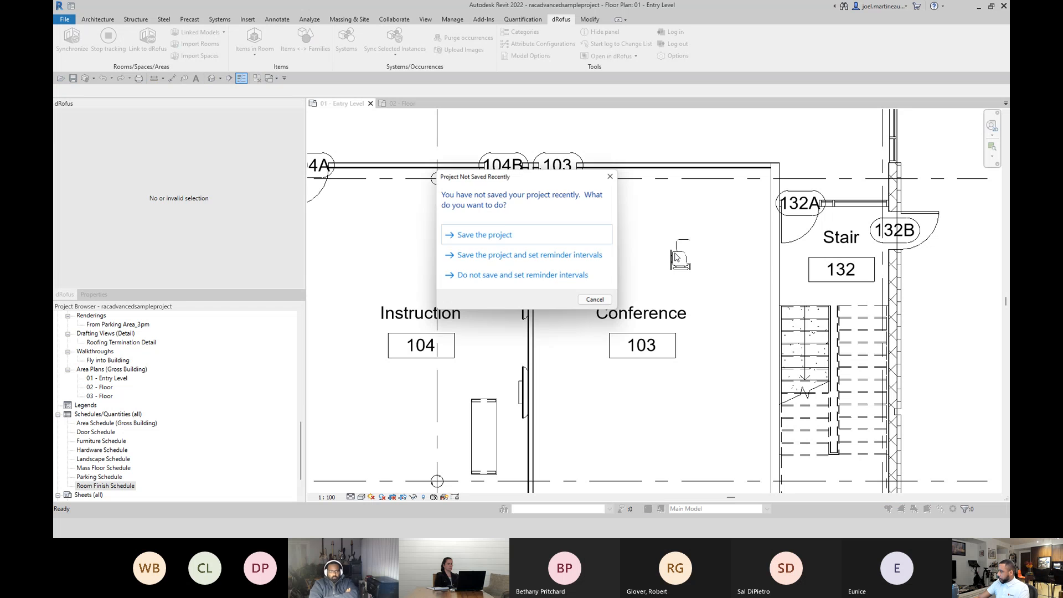
{"action": "key", "text": "Escape"}
{"action": "left_click", "coordinate": [678, 256]}
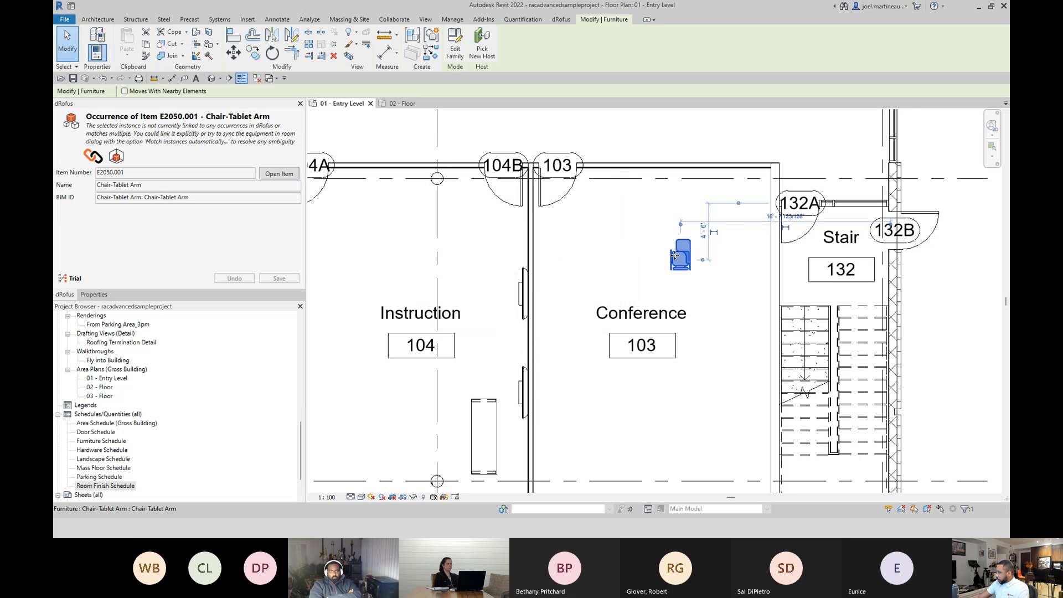
{"action": "left_click_drag", "start_coordinate": [674, 254], "coordinate": [582, 240]}
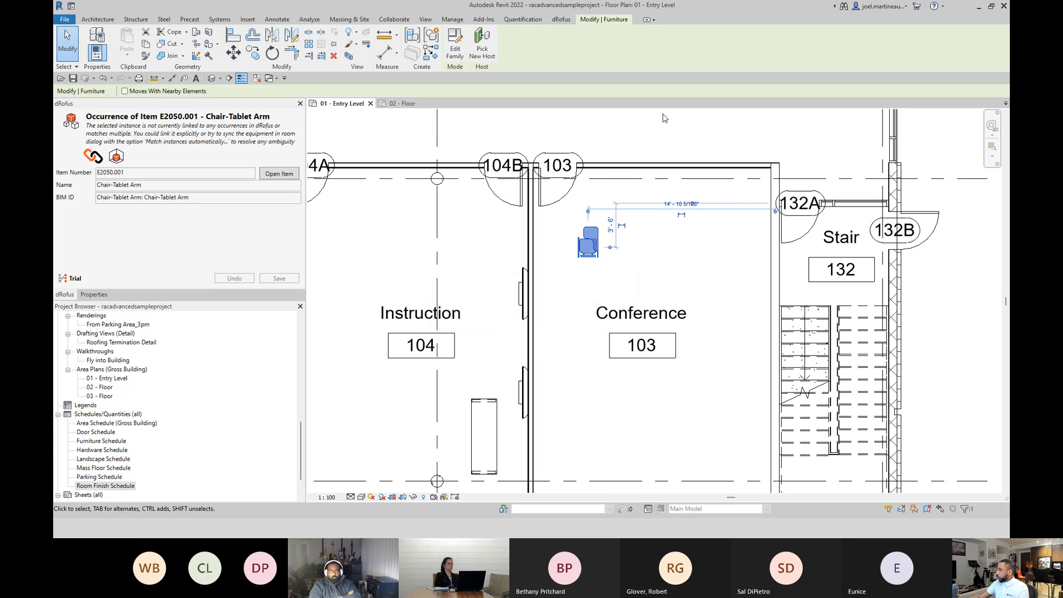
Copy the Chair-Tablet Arm twice toward the Stair 132 side to make a row of three chairs in Conference 103.
{"action": "left_click", "coordinate": [253, 53]}
{"action": "left_click", "coordinate": [599, 250]}
{"action": "left_click", "coordinate": [655, 250]}
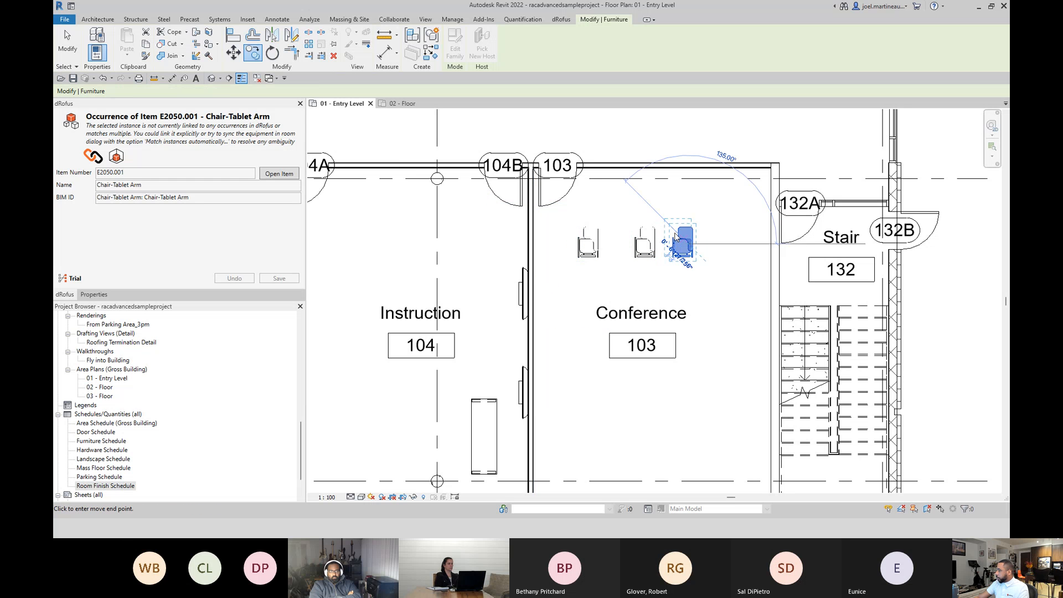
{"action": "left_click", "coordinate": [674, 238]}
{"action": "key", "text": "Escape"}
Update dRofus with the three Chair-Tablet Arm chairs from Conference 103's Items in Room list, accepting the creation, and close the list.
{"action": "scroll", "coordinate": [726, 215], "scroll_direction": "down", "scroll_amount": 3}
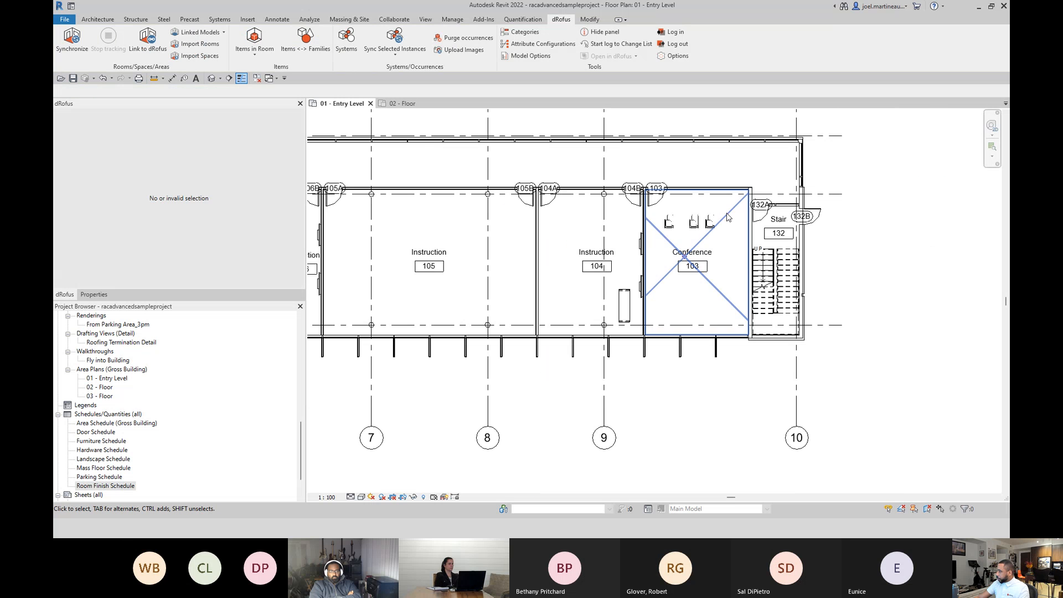
{"action": "left_click", "coordinate": [724, 221]}
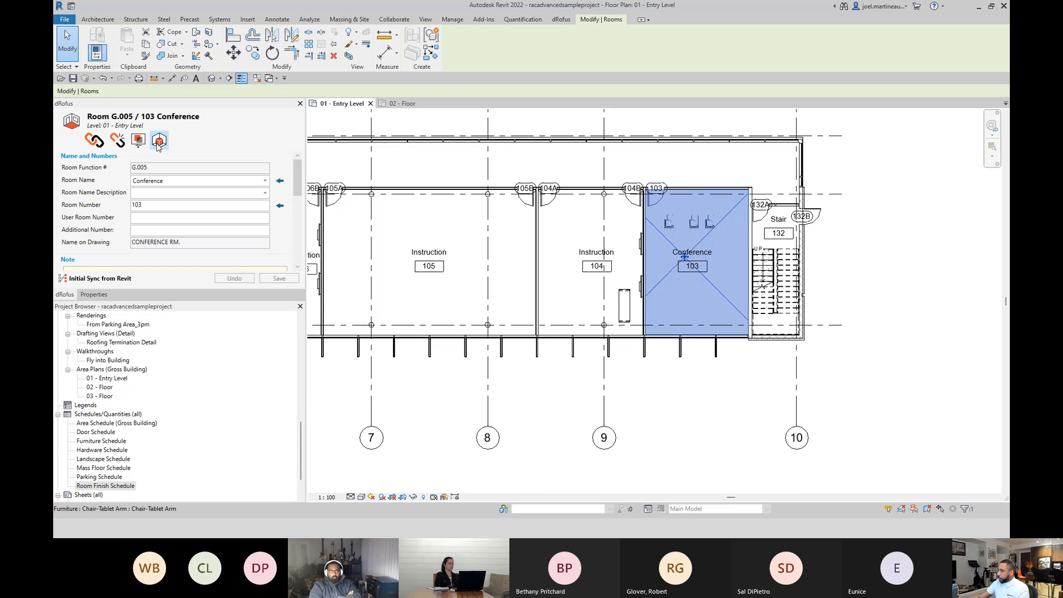
{"action": "left_click", "coordinate": [159, 141]}
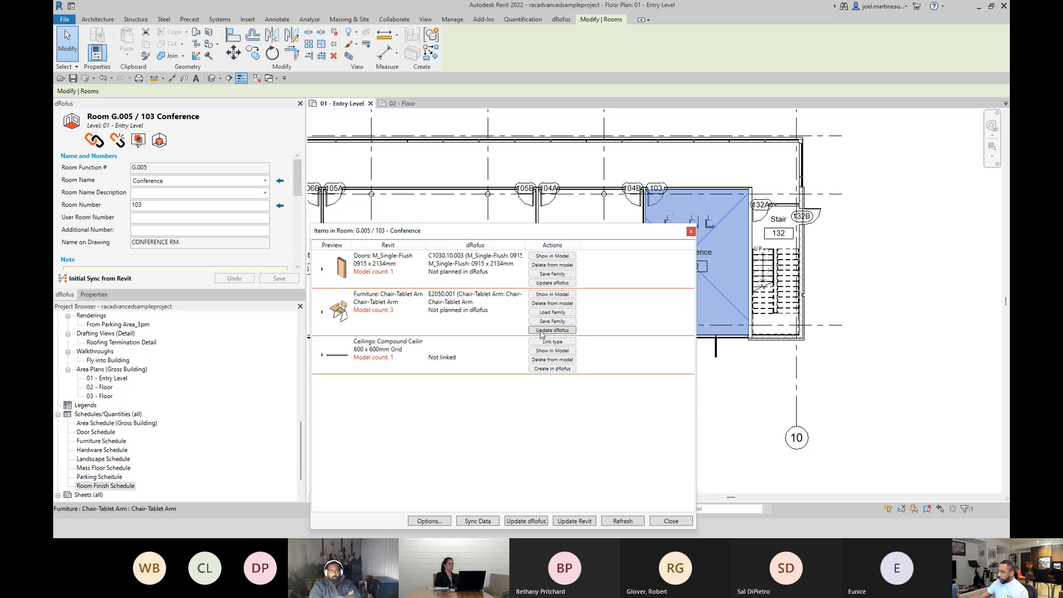
{"action": "left_click", "coordinate": [541, 330]}
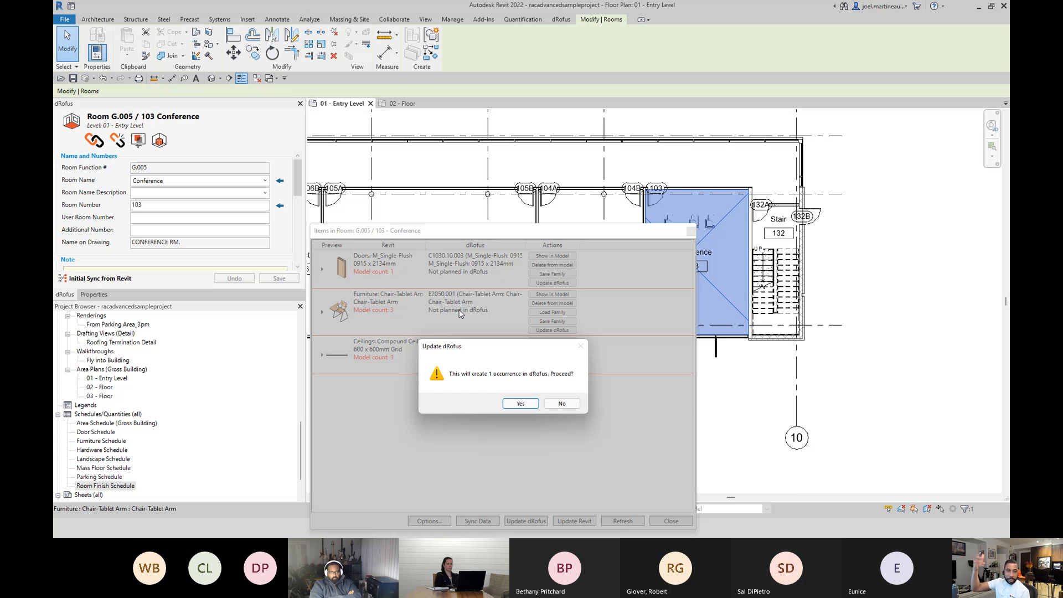
{"action": "left_click", "coordinate": [524, 403]}
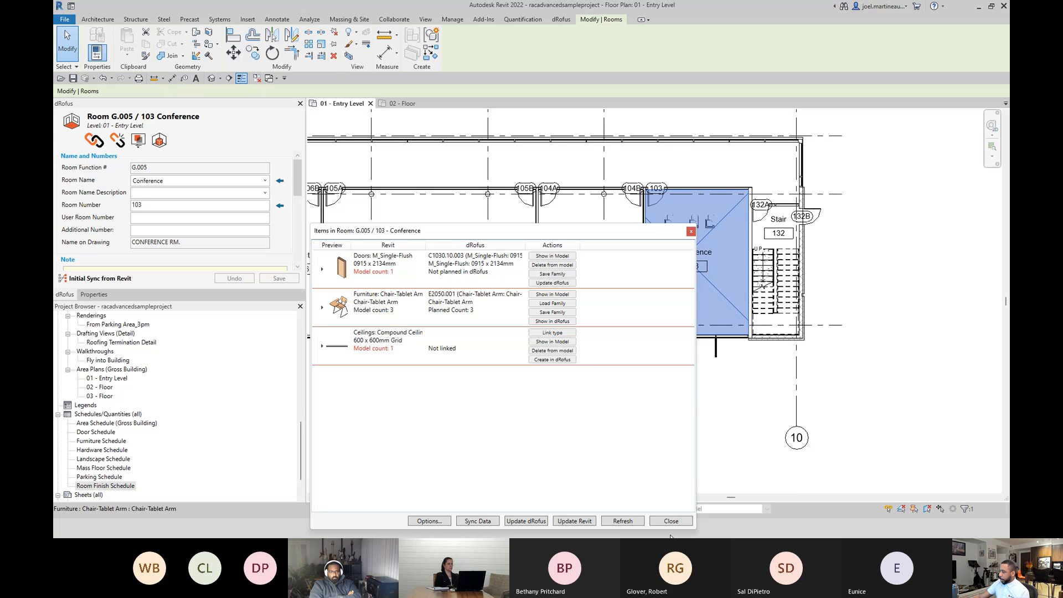
{"action": "left_click", "coordinate": [671, 523]}
Switch to dRofus, check Conference 103's furniture item list, then close the room and refresh the rooms overview.
{"action": "key", "text": "alt+Tab"}
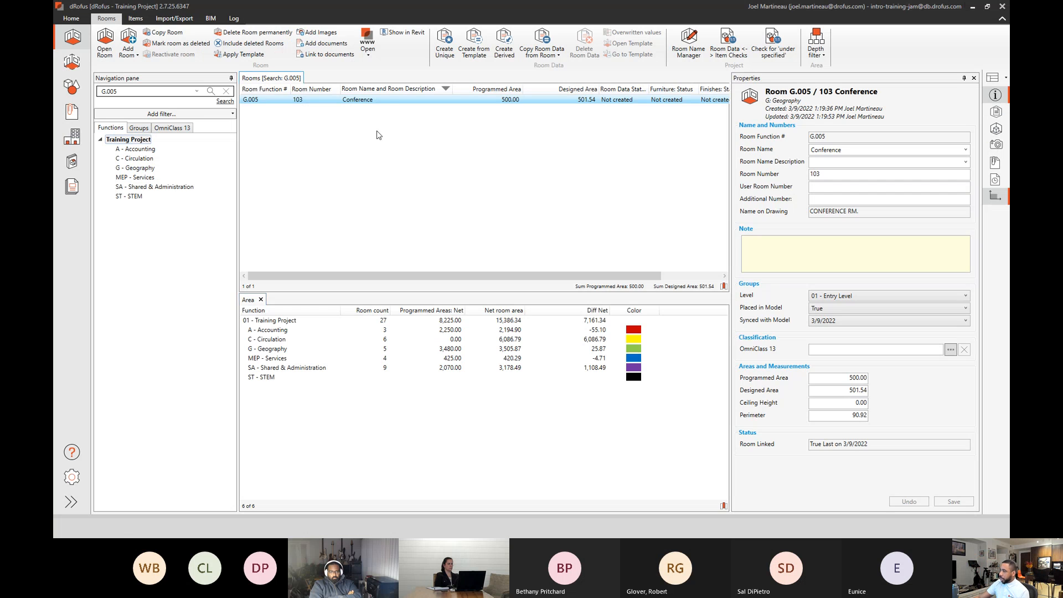
{"action": "double_click", "coordinate": [533, 100]}
{"action": "left_click", "coordinate": [480, 137]}
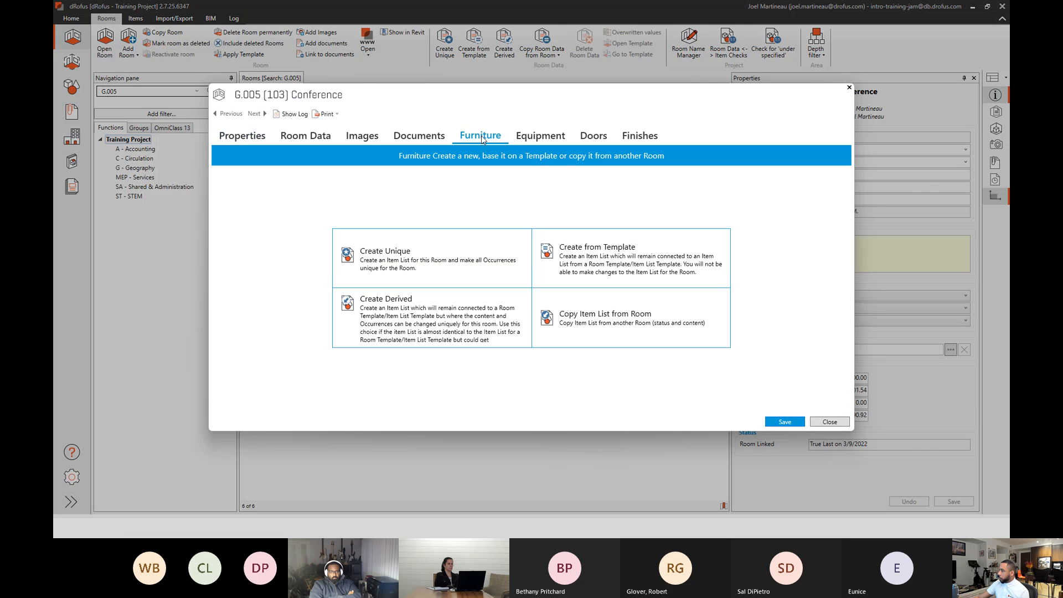
{"action": "key", "text": "Escape"}
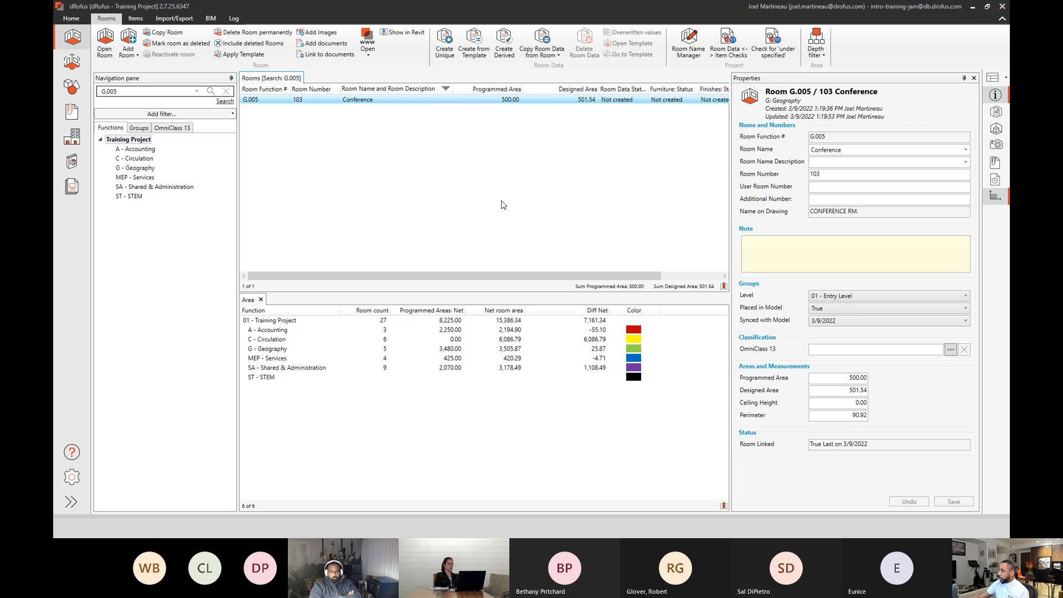
{"action": "right_click", "coordinate": [387, 103]}
{"action": "left_click", "coordinate": [415, 246]}
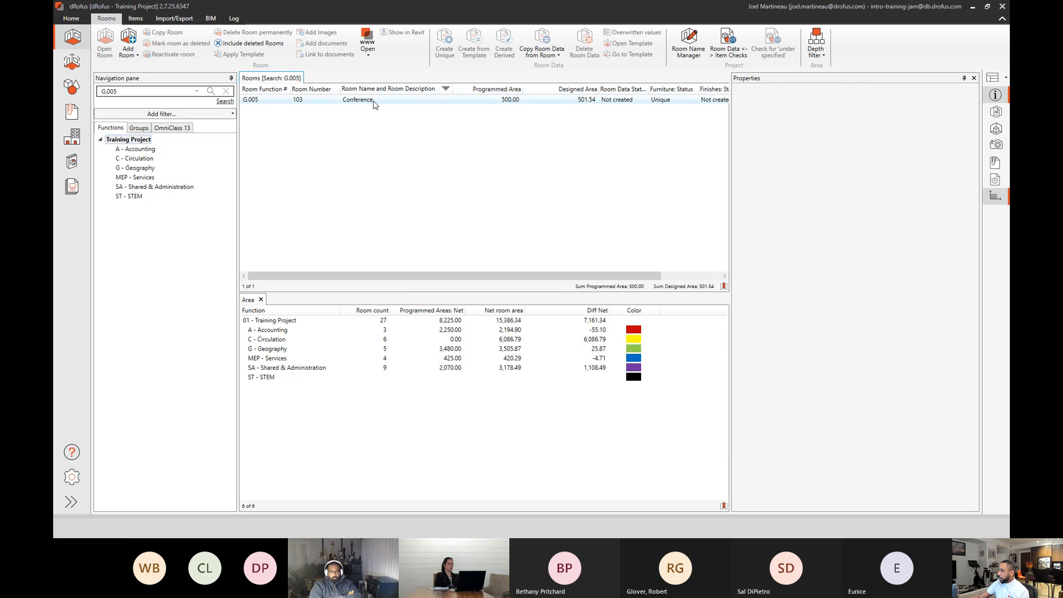
Reopen Conference 103 in dRofus and check its Furniture, Equipment and Doors item lists, then close the room window.
{"action": "double_click", "coordinate": [373, 102]}
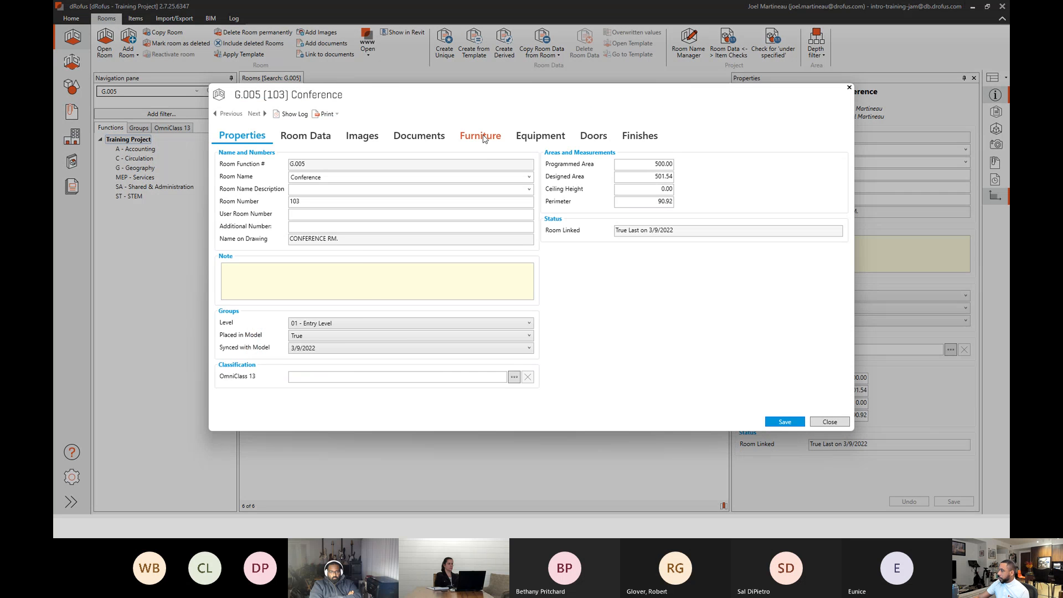
{"action": "left_click", "coordinate": [481, 139]}
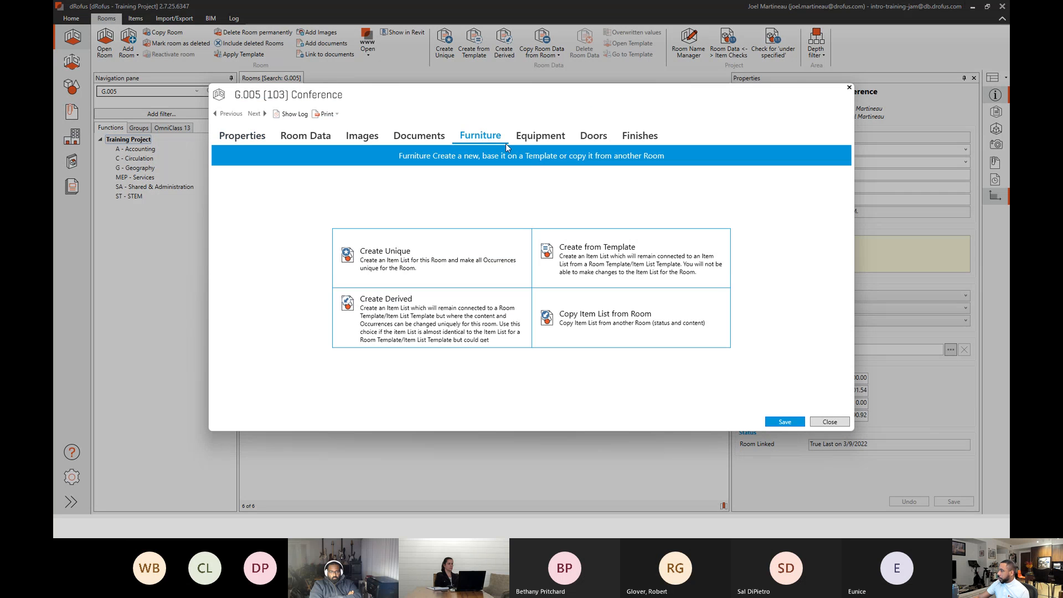
{"action": "left_click", "coordinate": [551, 137]}
{"action": "left_click", "coordinate": [602, 141]}
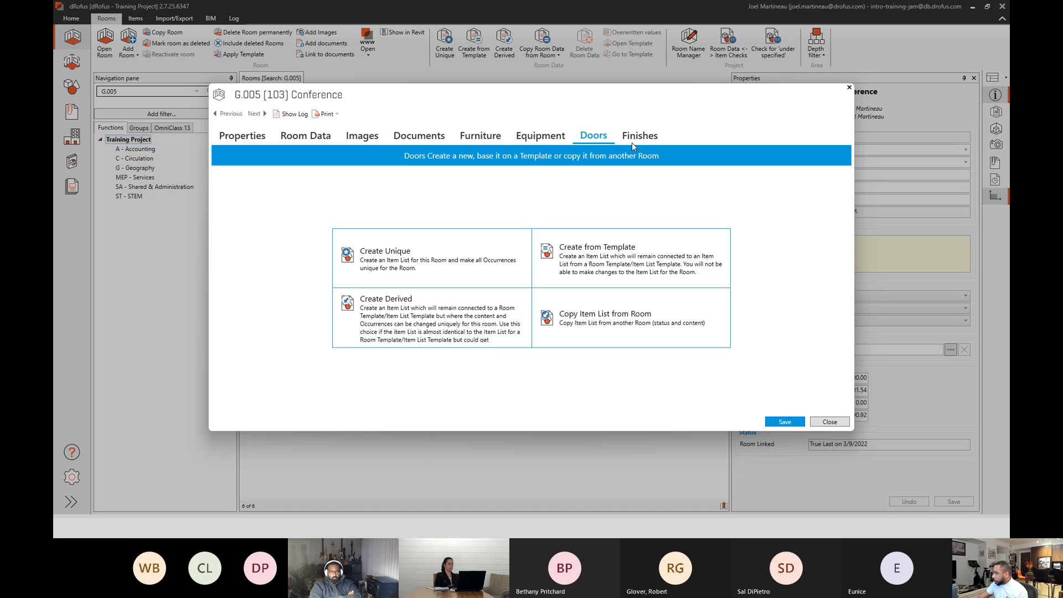
{"action": "left_click", "coordinate": [828, 422]}
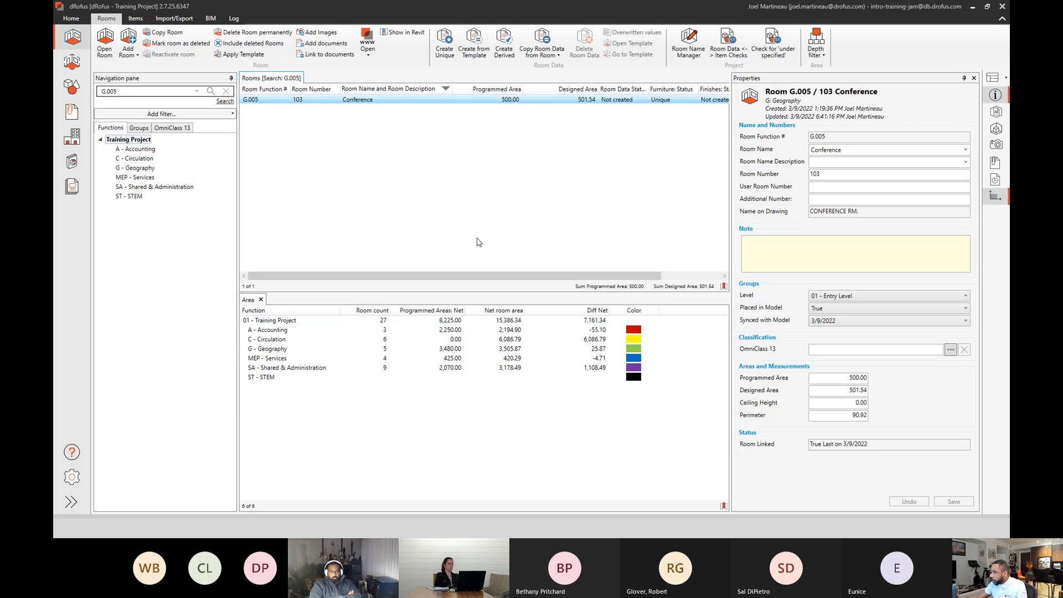
Visit the dRofus settings and return to the rooms overview, then reopen Conference 103 in dRofus from its selection in Revit.
{"action": "left_click", "coordinate": [71, 476]}
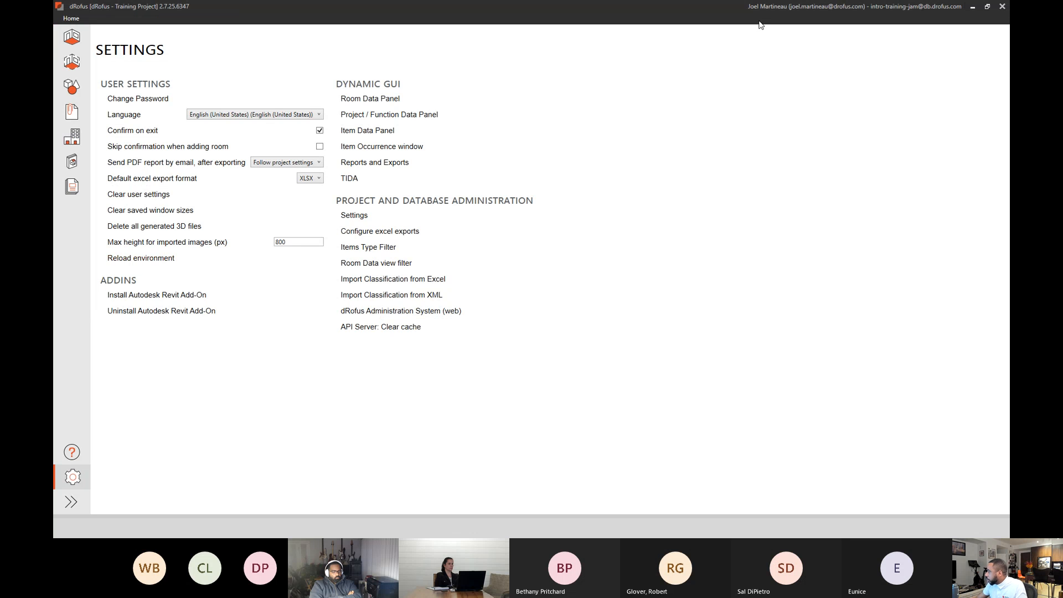
{"action": "left_click", "coordinate": [72, 37]}
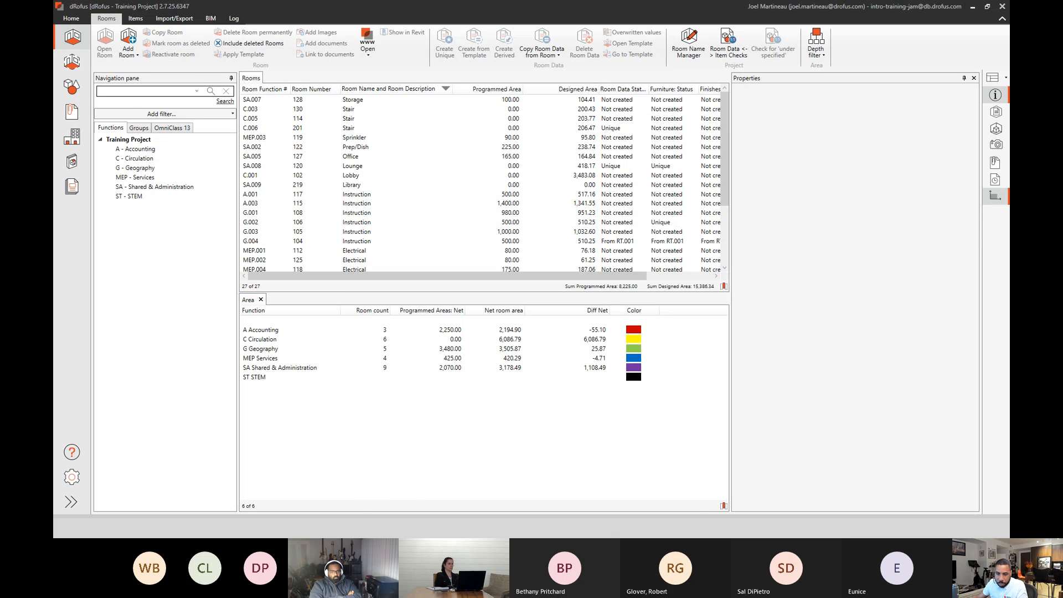
{"action": "key", "text": "alt+Tab"}
{"action": "left_click", "coordinate": [857, 300]}
{"action": "left_click", "coordinate": [717, 287]}
{"action": "left_click", "coordinate": [138, 140]}
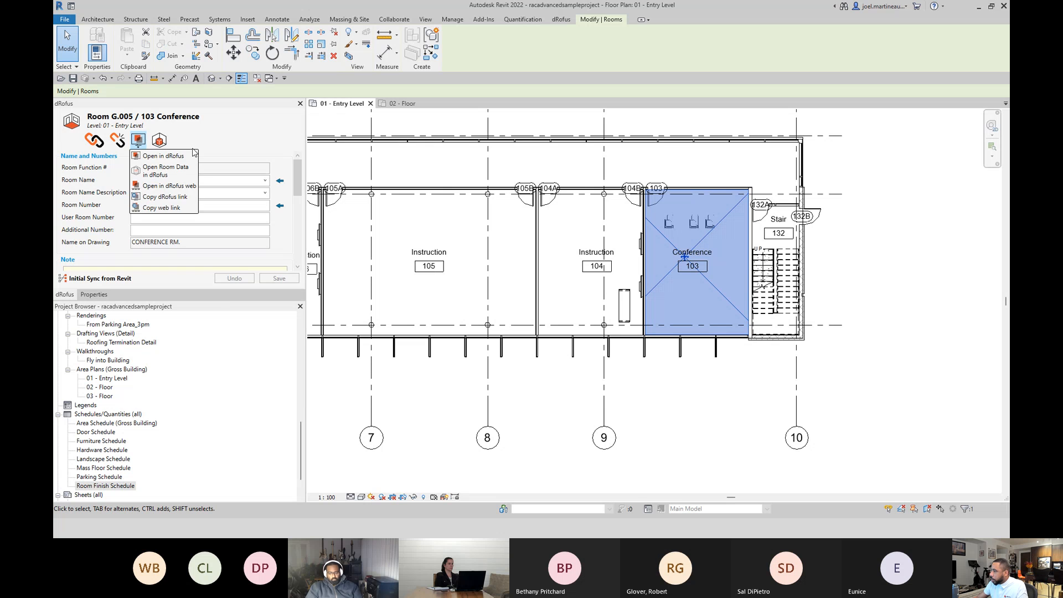
{"action": "left_click", "coordinate": [174, 156]}
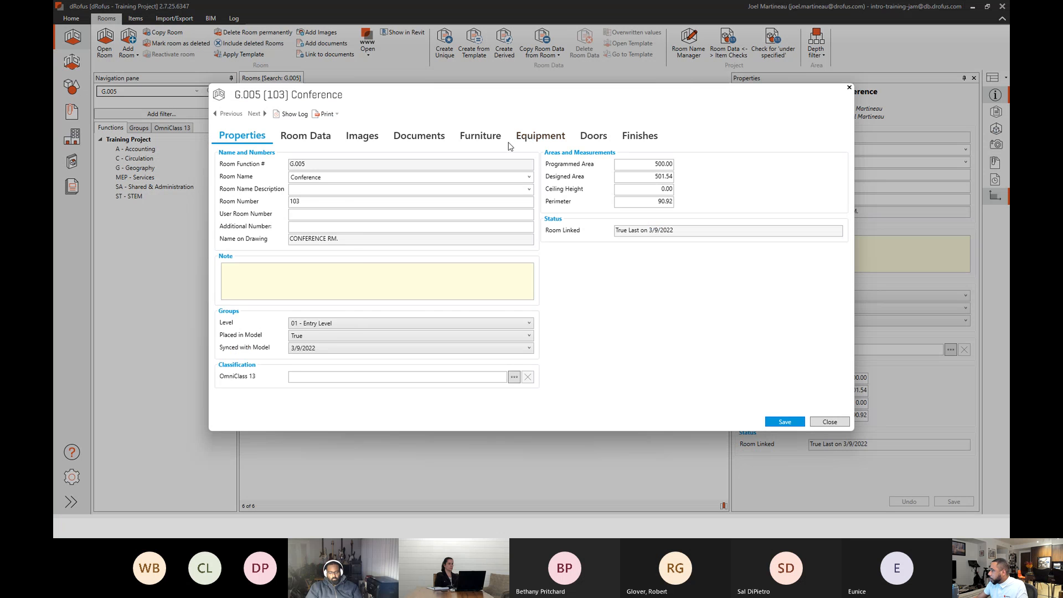
Check Conference 103's Furniture item list in dRofus and close the room, then switch to Revit and review the room's Items in Room list.
{"action": "left_click", "coordinate": [480, 136]}
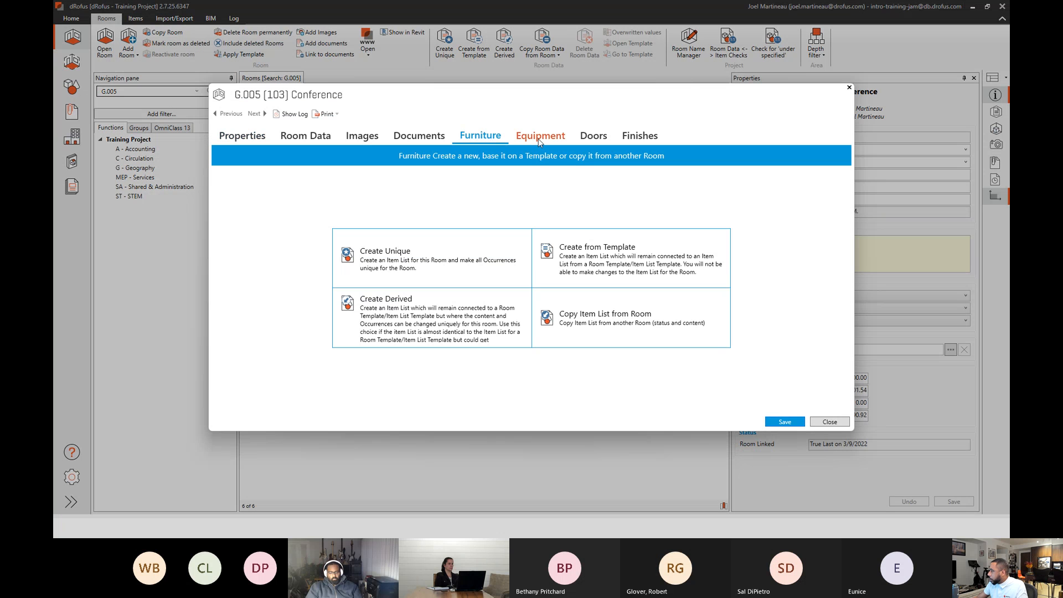
{"action": "left_click", "coordinate": [819, 423]}
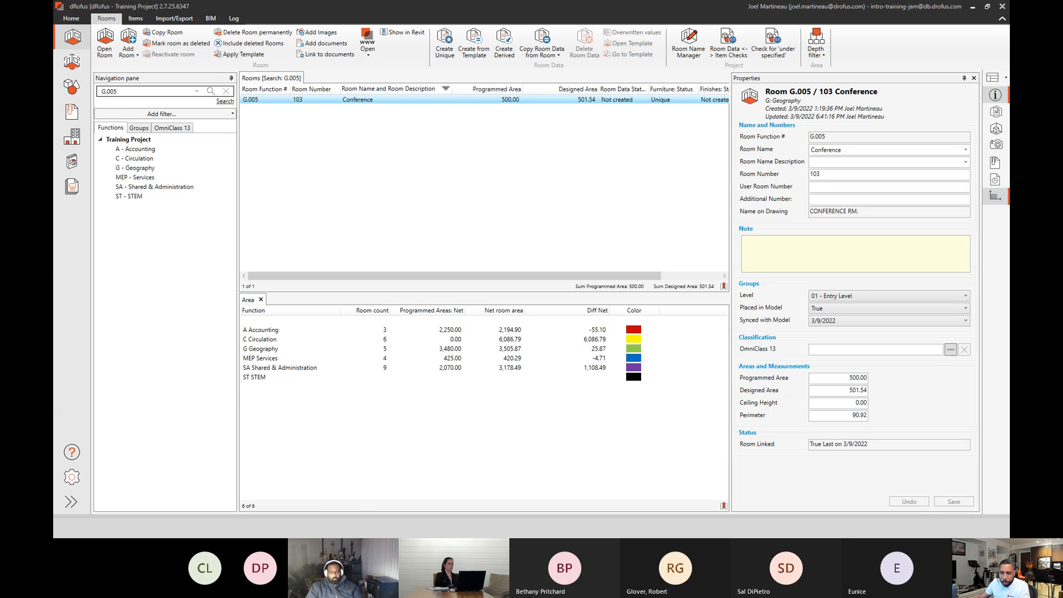
{"action": "key", "text": "alt+Tab"}
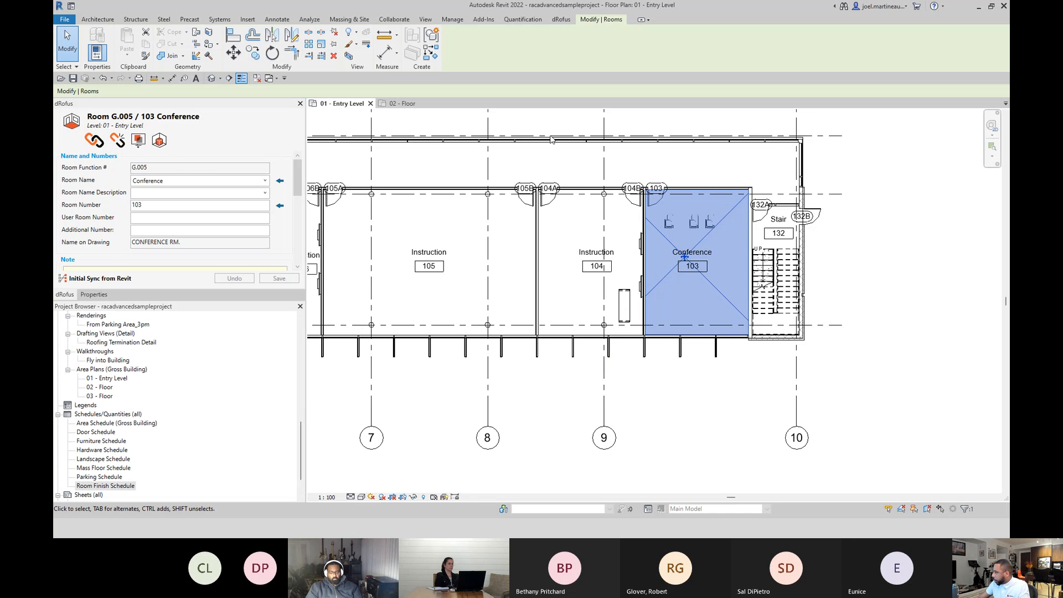
{"action": "left_click", "coordinate": [160, 141]}
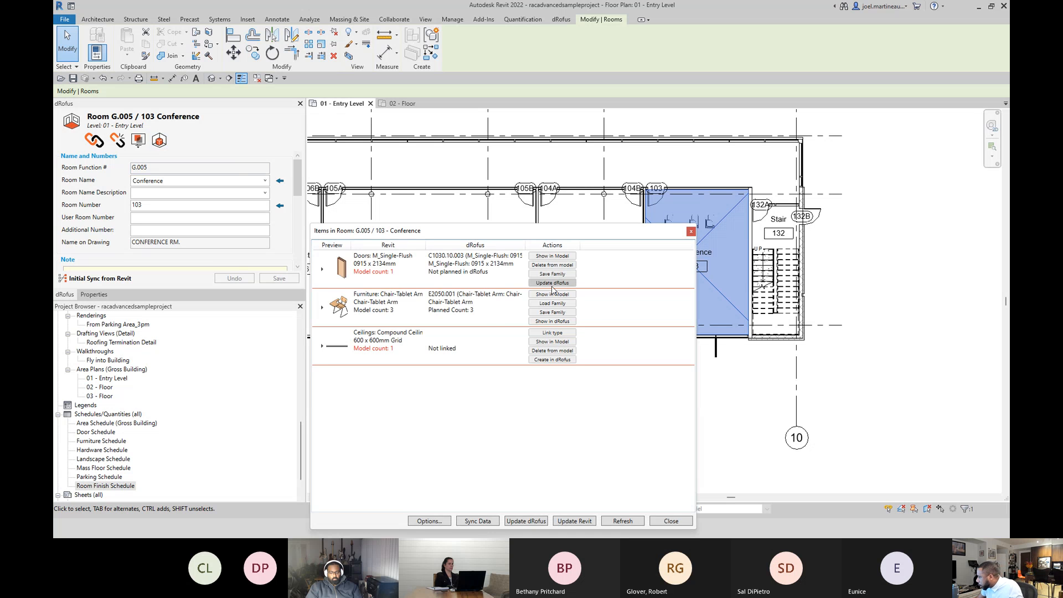
{"action": "left_click", "coordinate": [608, 310]}
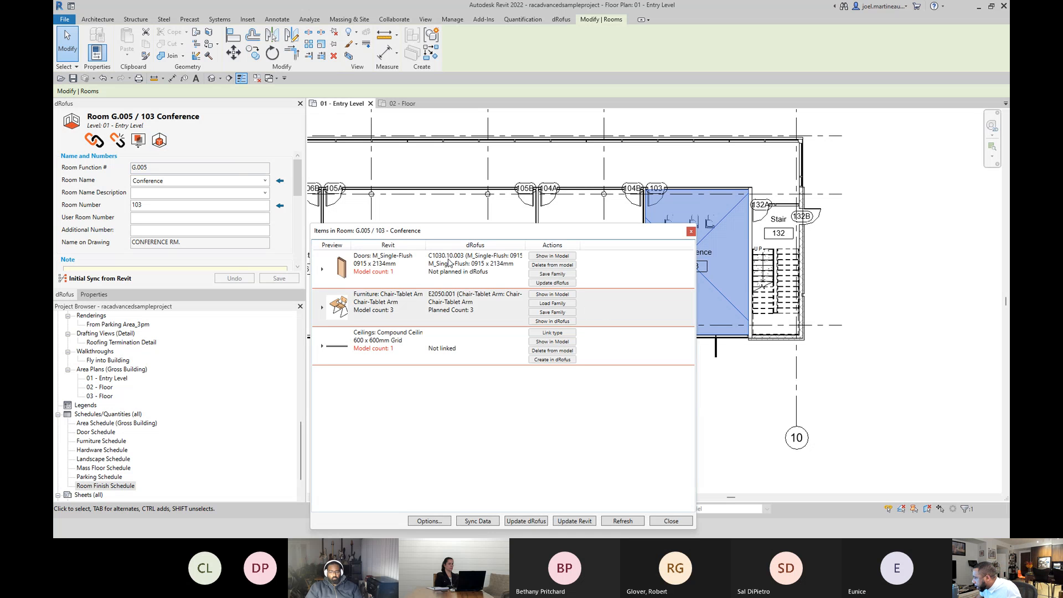
{"action": "left_click_drag", "start_coordinate": [425, 245], "coordinate": [448, 245]}
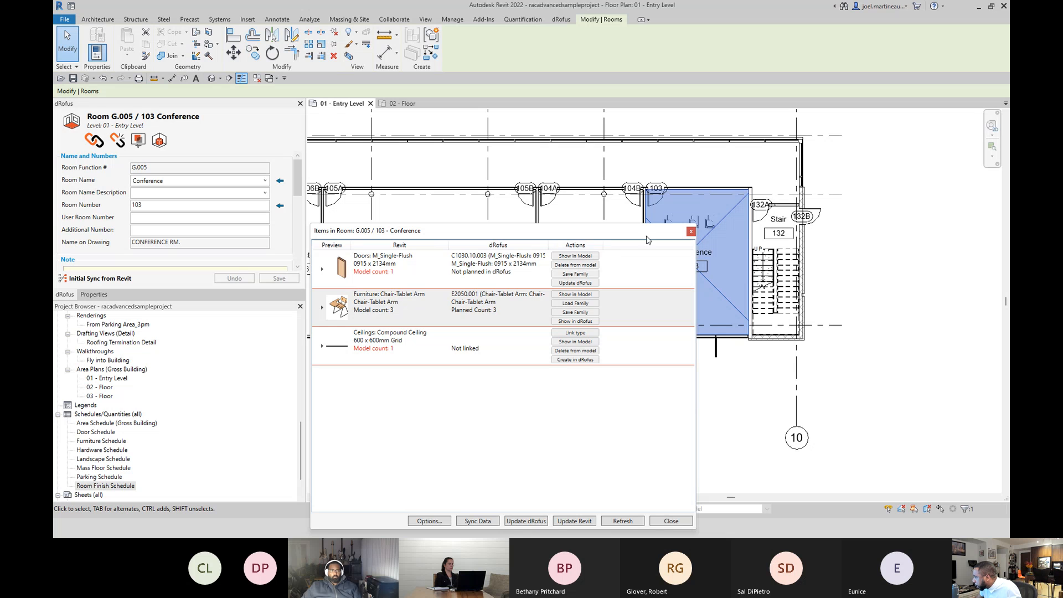
{"action": "left_click", "coordinate": [691, 232]}
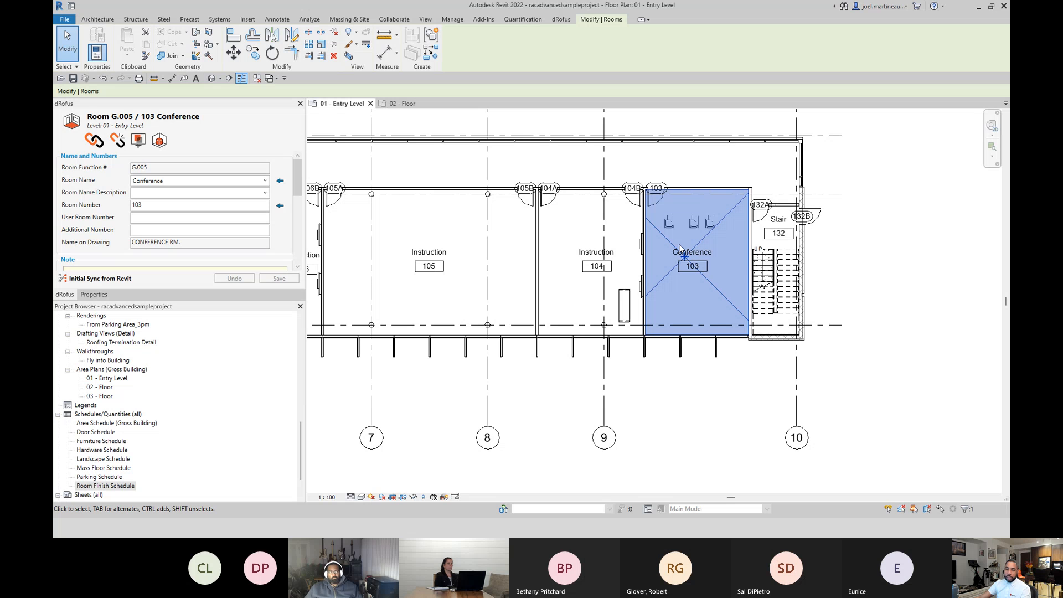
Clear the room selection and look over the Instruction and Conference rooms on the Entry Level floor plan.
{"action": "left_click", "coordinate": [866, 244]}
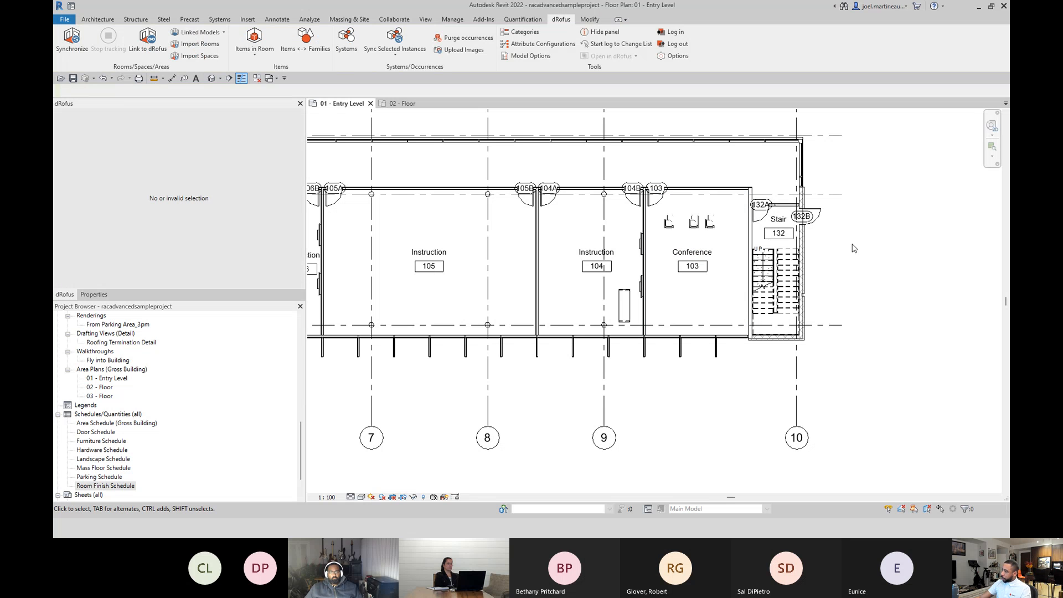
{"action": "scroll", "coordinate": [680, 244], "scroll_direction": "down", "scroll_amount": 3}
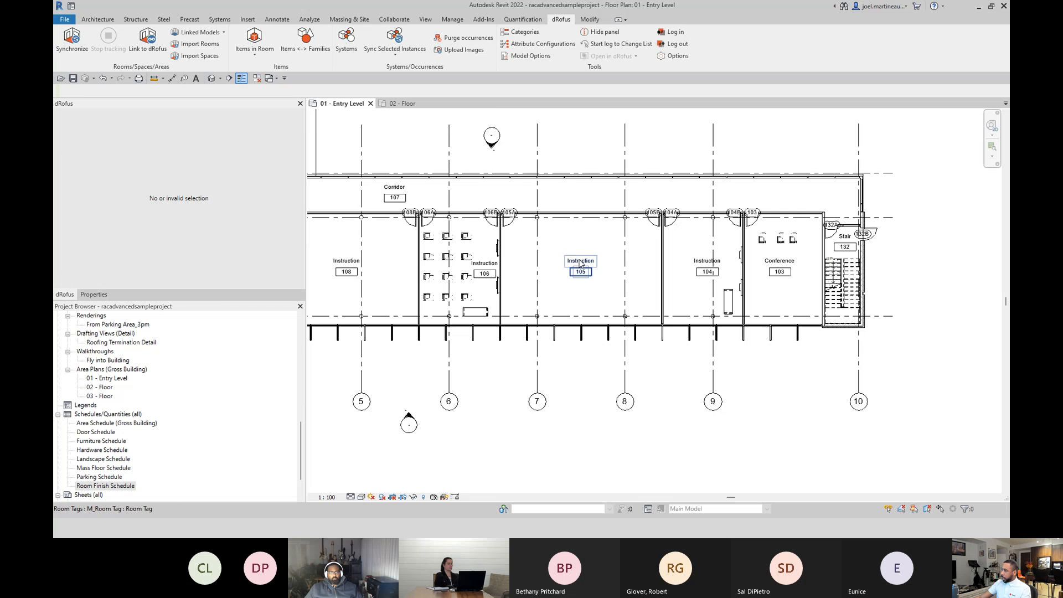
{"action": "scroll", "coordinate": [588, 243], "scroll_direction": "up", "scroll_amount": 1}
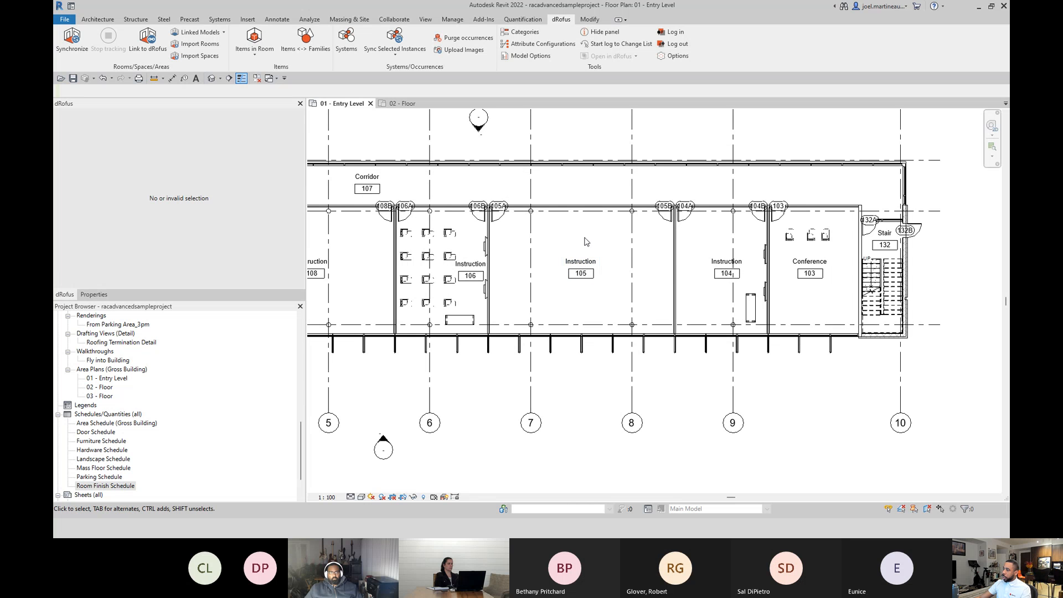
{"action": "scroll", "coordinate": [587, 241], "scroll_direction": "down", "scroll_amount": 2}
{"action": "middle_click_drag", "start_coordinate": [581, 238], "coordinate": [657, 246]}
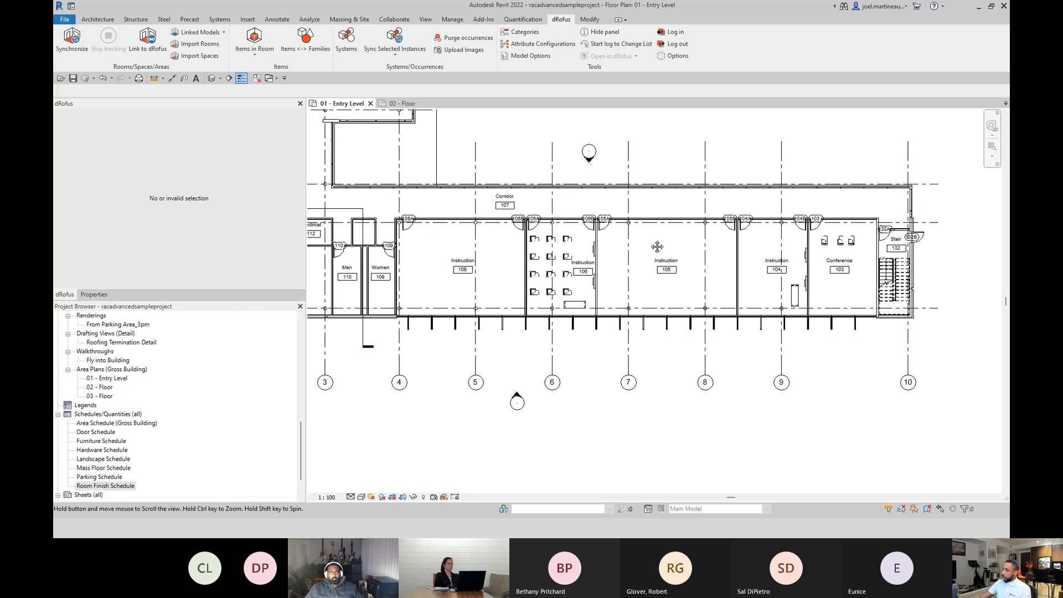
{"action": "scroll", "coordinate": [648, 245], "scroll_direction": "up", "scroll_amount": 2}
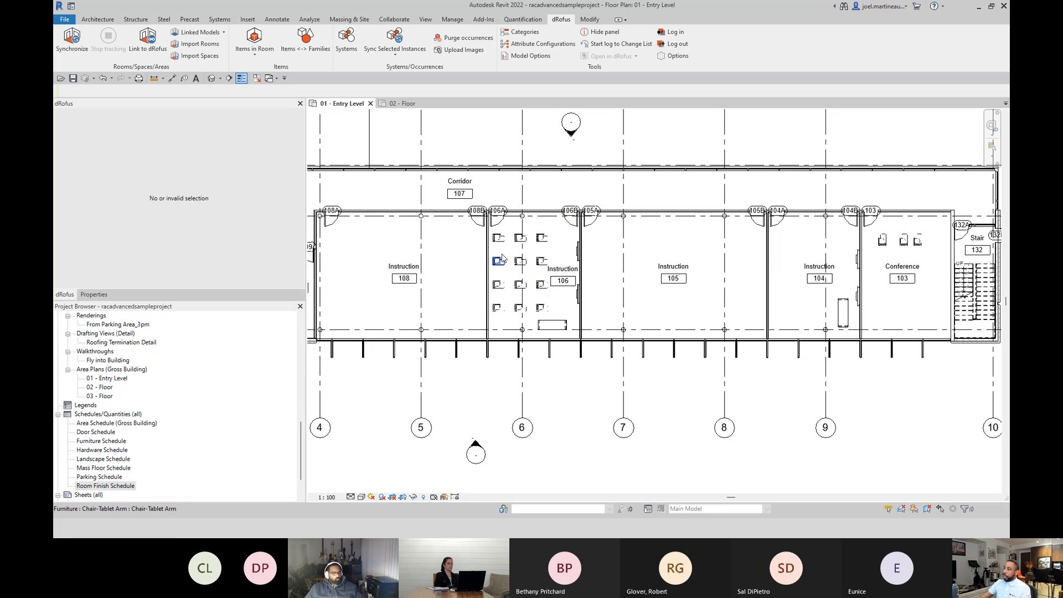
{"action": "scroll", "coordinate": [763, 255], "scroll_direction": "down", "scroll_amount": 1}
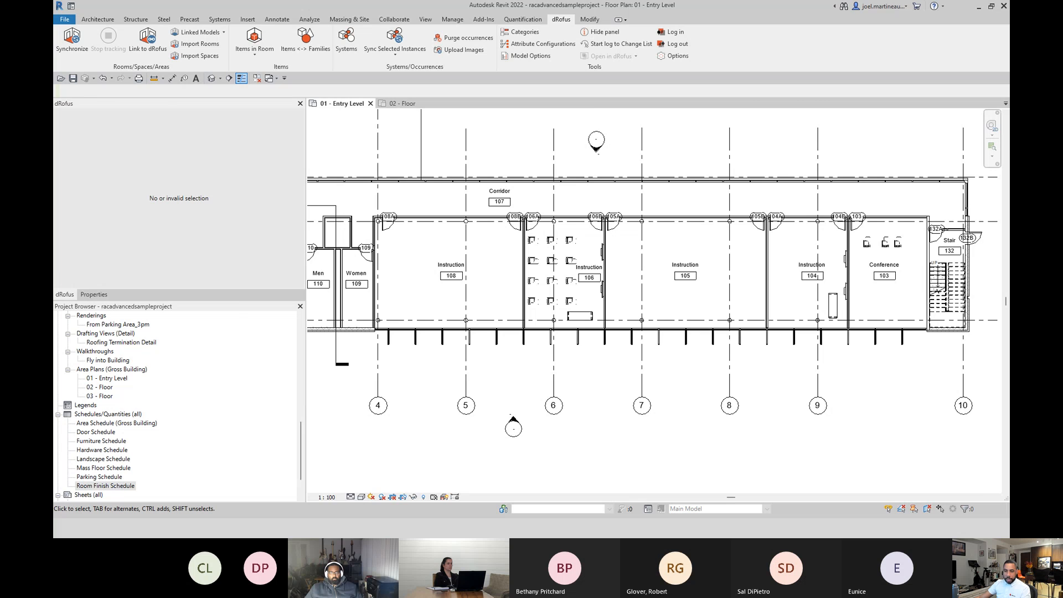
Switch to dRofus and review the Room Data, Furniture and Doors of room template RT.001 Instruction, then close the template.
{"action": "key", "text": "alt+Tab"}
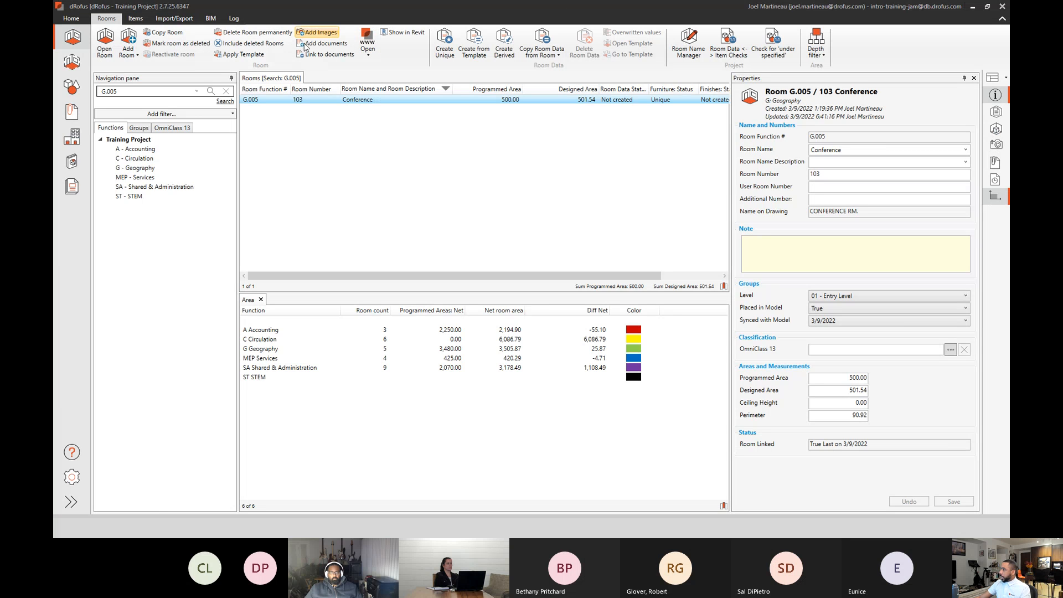
{"action": "left_click", "coordinate": [73, 62]}
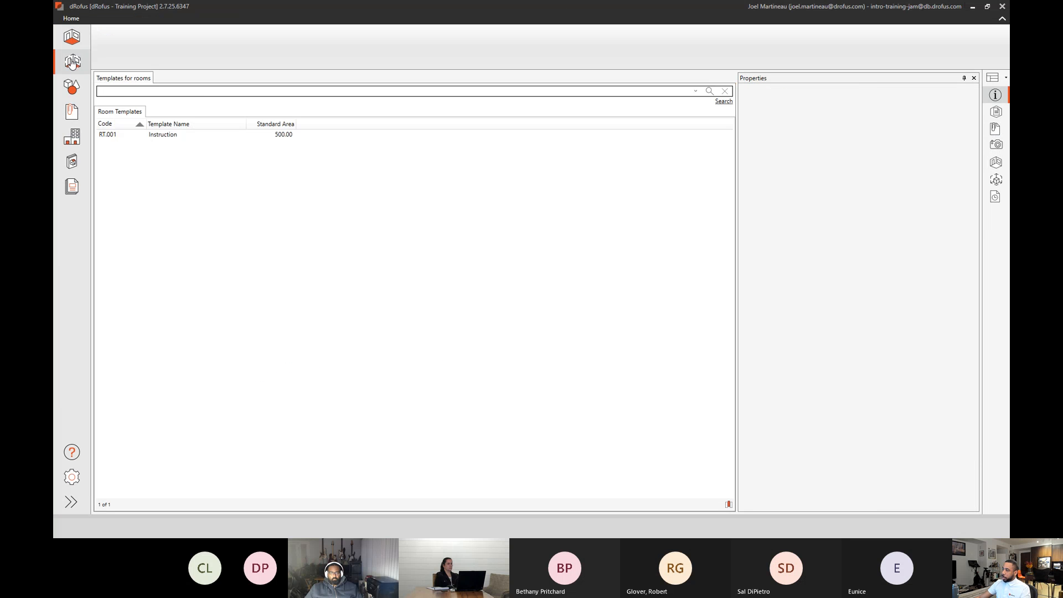
{"action": "double_click", "coordinate": [169, 136]}
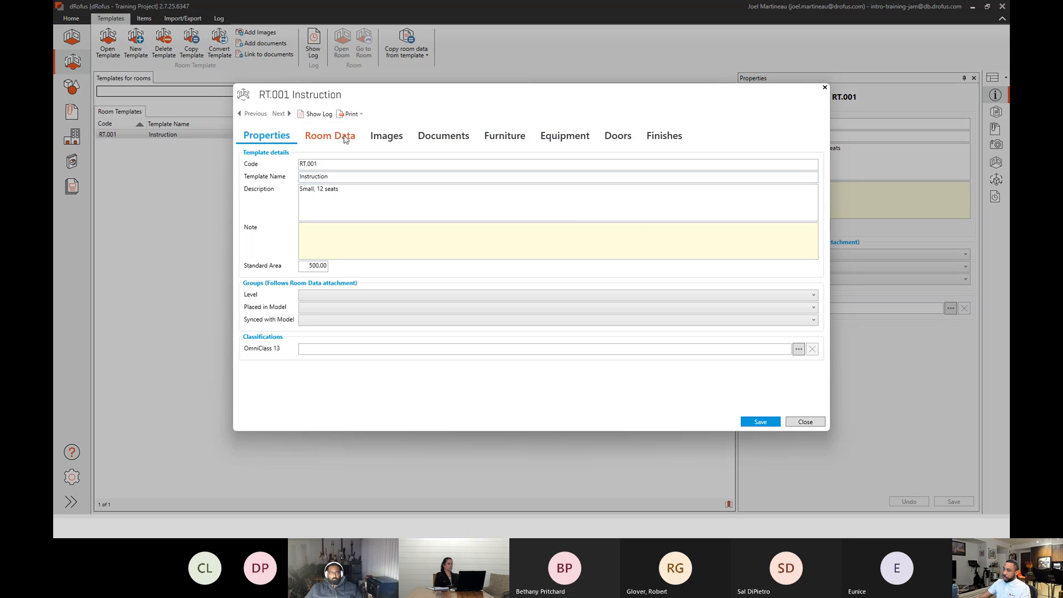
{"action": "left_click", "coordinate": [345, 139]}
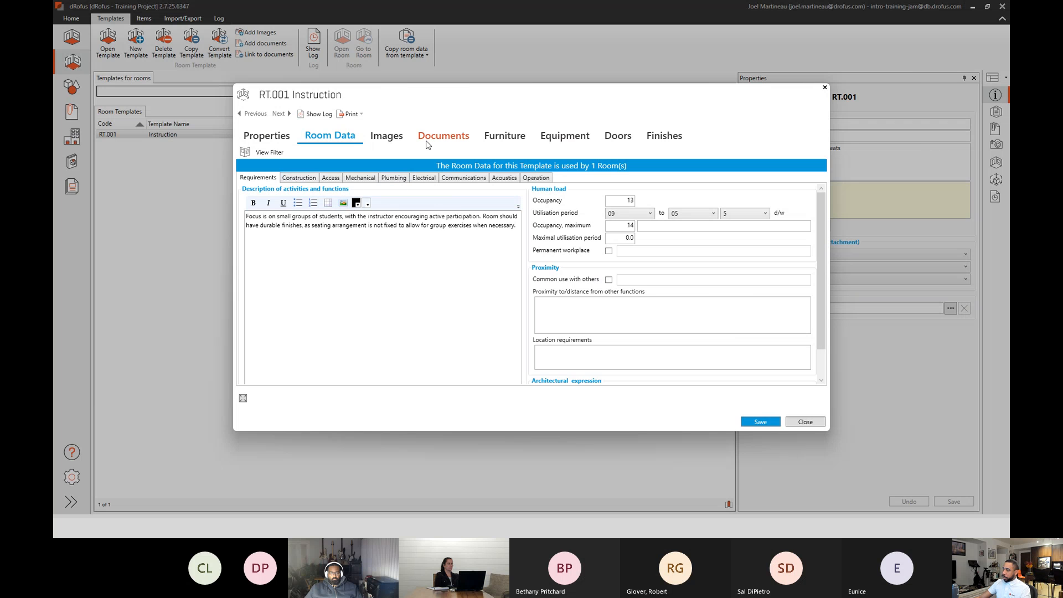
{"action": "left_click", "coordinate": [506, 138]}
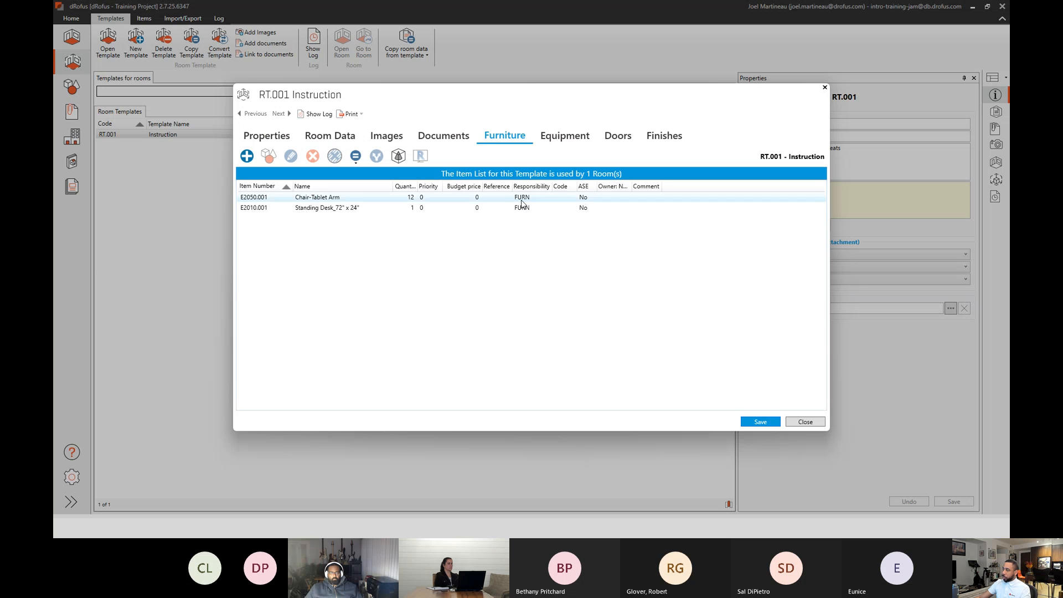
{"action": "left_click", "coordinate": [619, 137]}
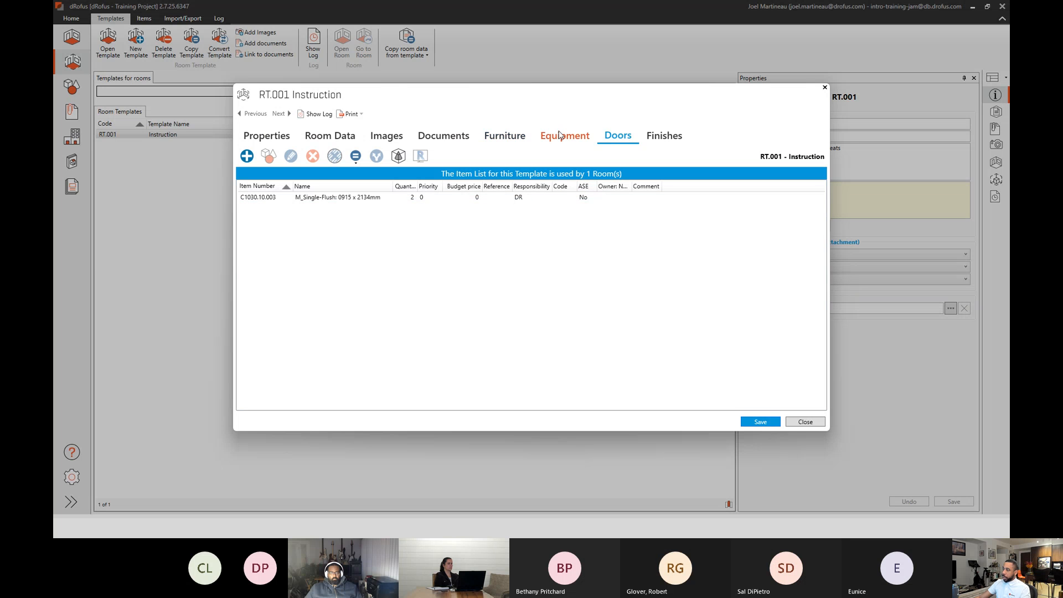
{"action": "left_click", "coordinate": [804, 422]}
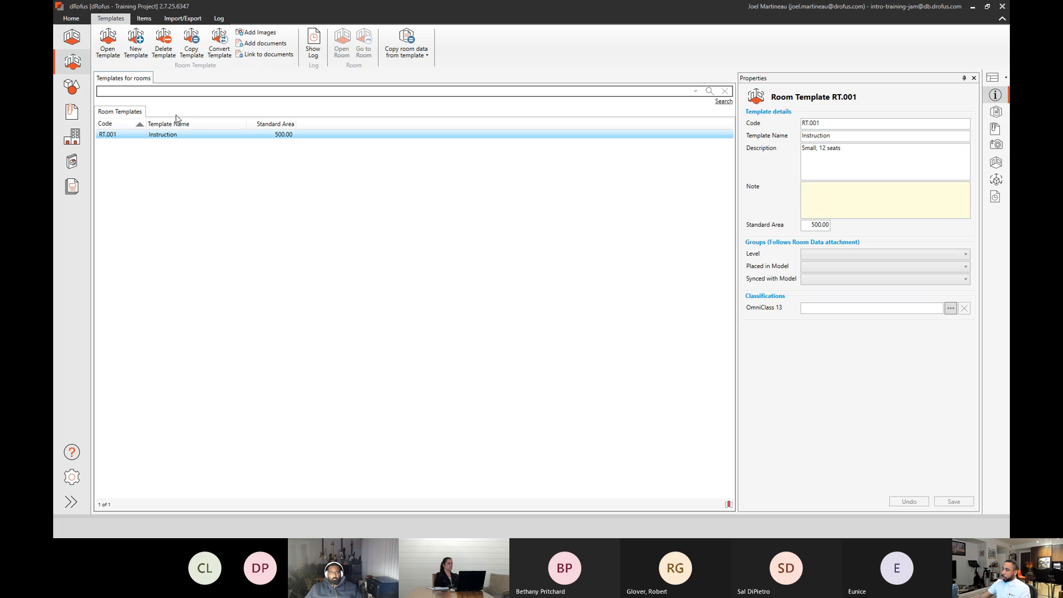
Replace the G.005 room search with a search for "instruction" across the Training Project and sort the rooms by ascending Programmed Area.
{"action": "left_click", "coordinate": [72, 38]}
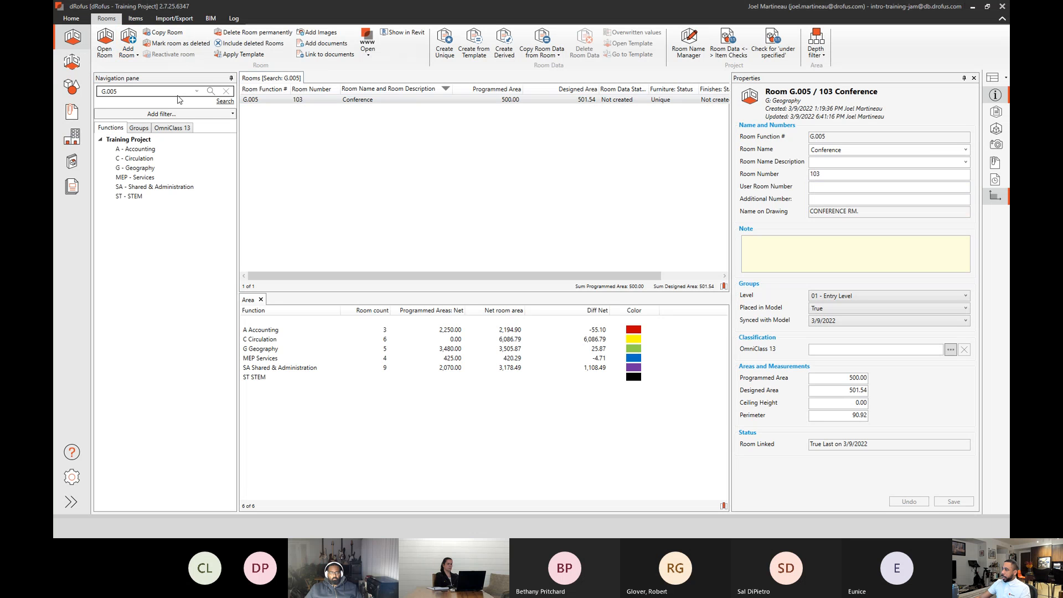
{"action": "left_click", "coordinate": [226, 91]}
{"action": "left_click", "coordinate": [125, 140]}
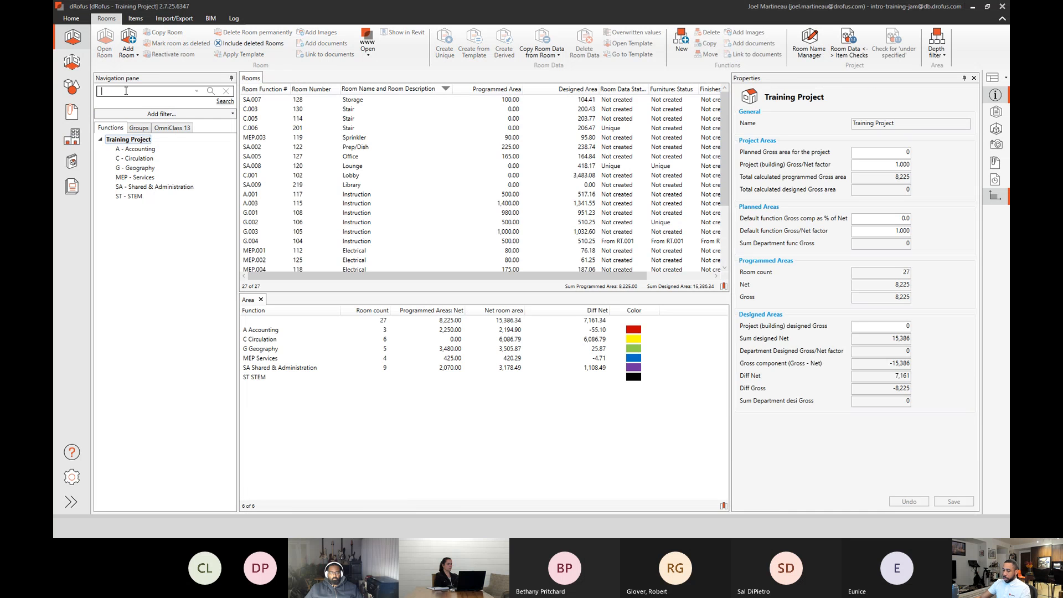
{"action": "type", "text": "instr"}
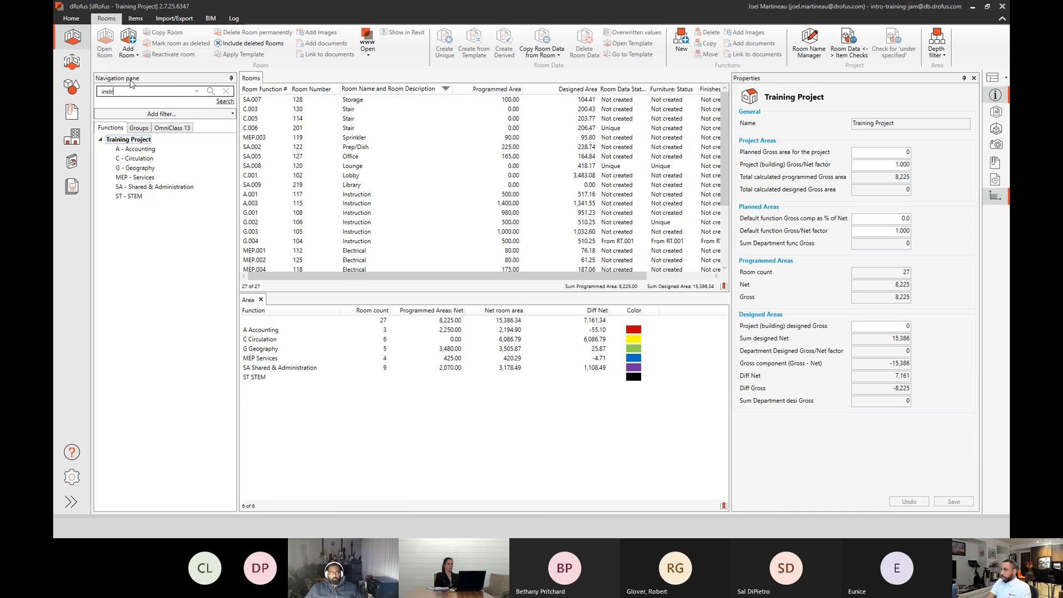
{"action": "type", "text": "uction"}
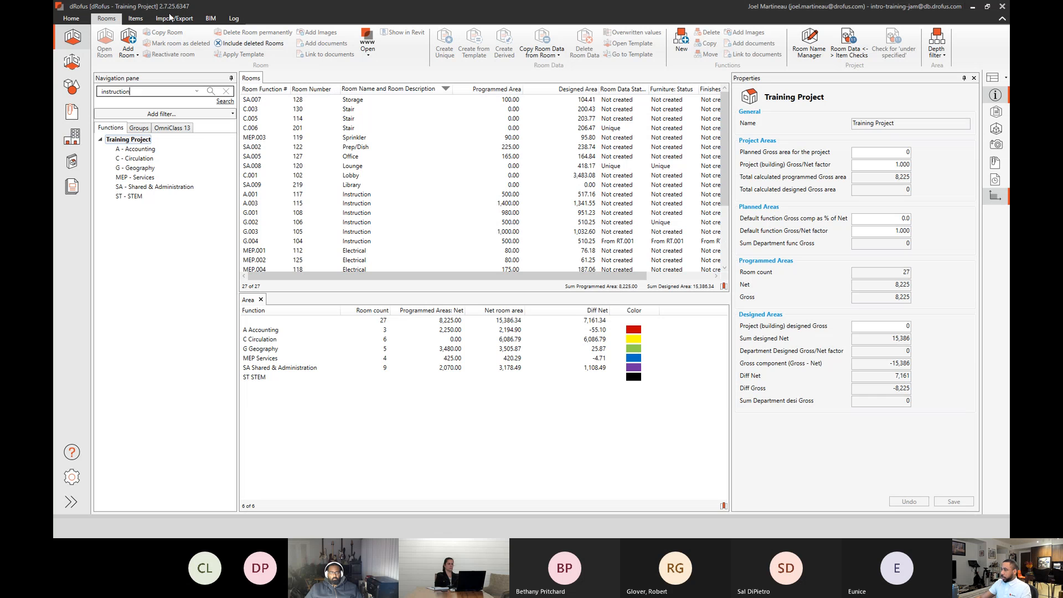
{"action": "left_click", "coordinate": [222, 102]}
{"action": "left_click_drag", "start_coordinate": [584, 276], "coordinate": [647, 258]}
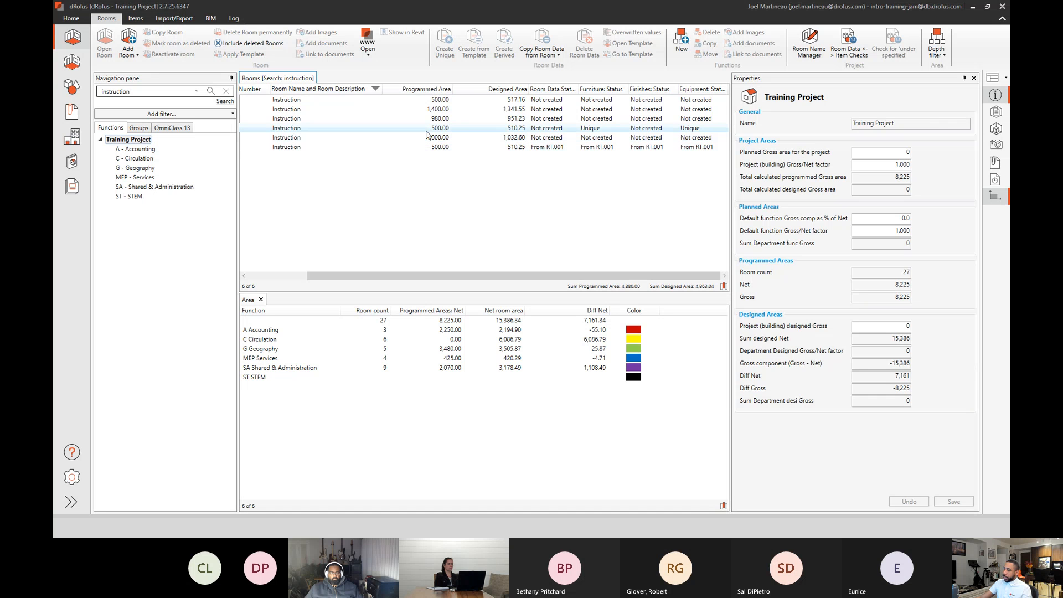
{"action": "left_click", "coordinate": [425, 91]}
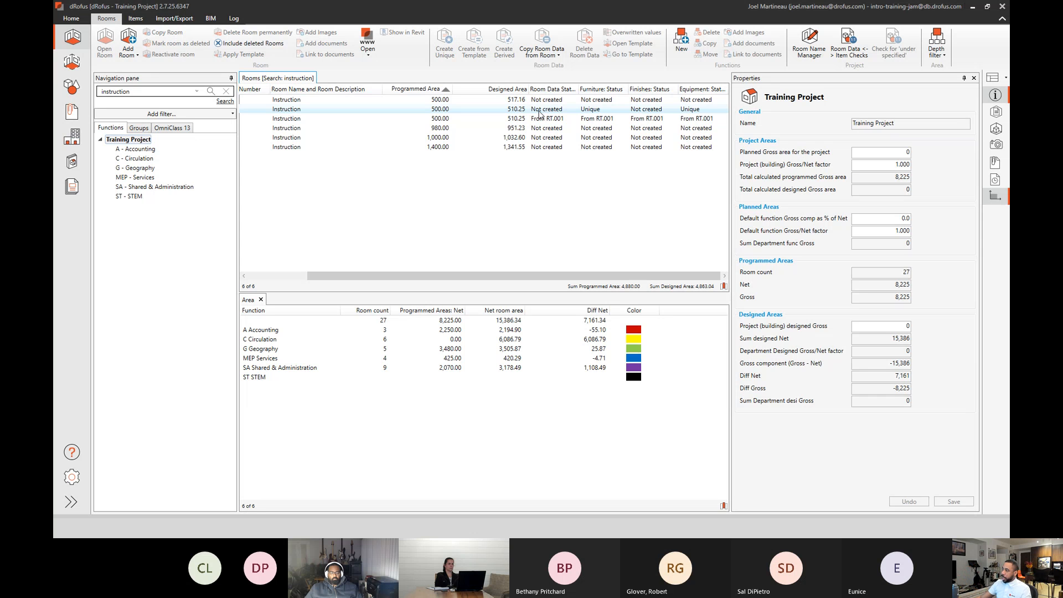
Apply template RT.001 Instruction to room A.001 / 117, including Room Data, Furniture, Finishes, Equipment and Doors.
{"action": "left_click", "coordinate": [370, 100]}
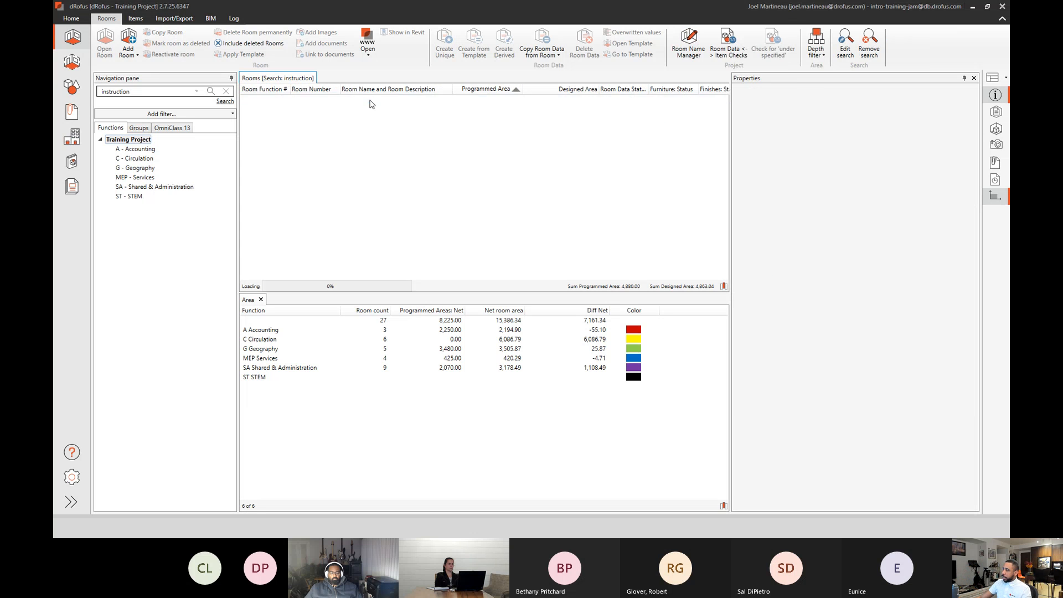
{"action": "left_click", "coordinate": [278, 98]}
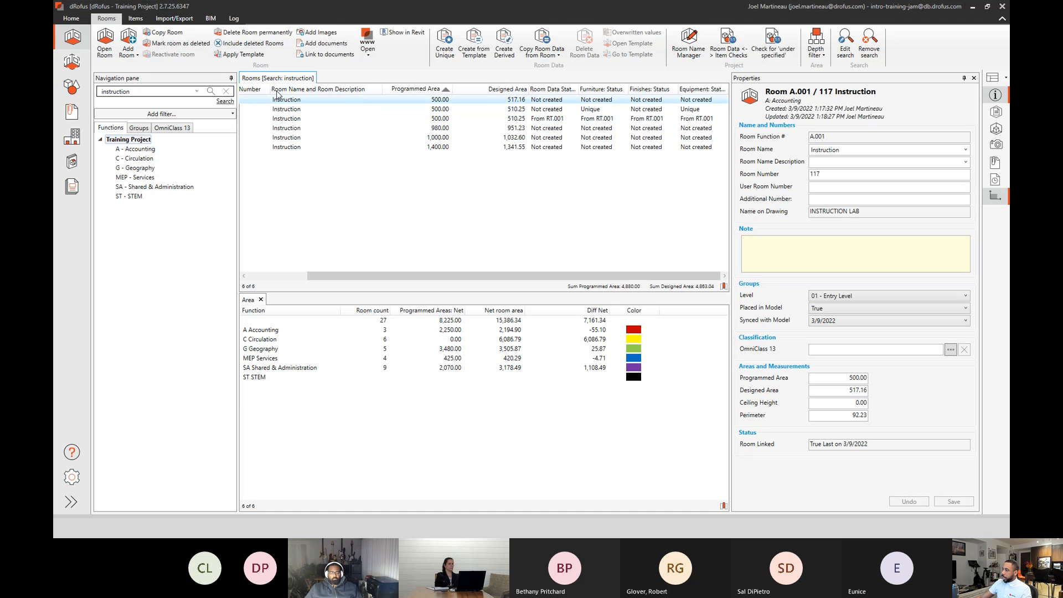
{"action": "left_click", "coordinate": [236, 54]}
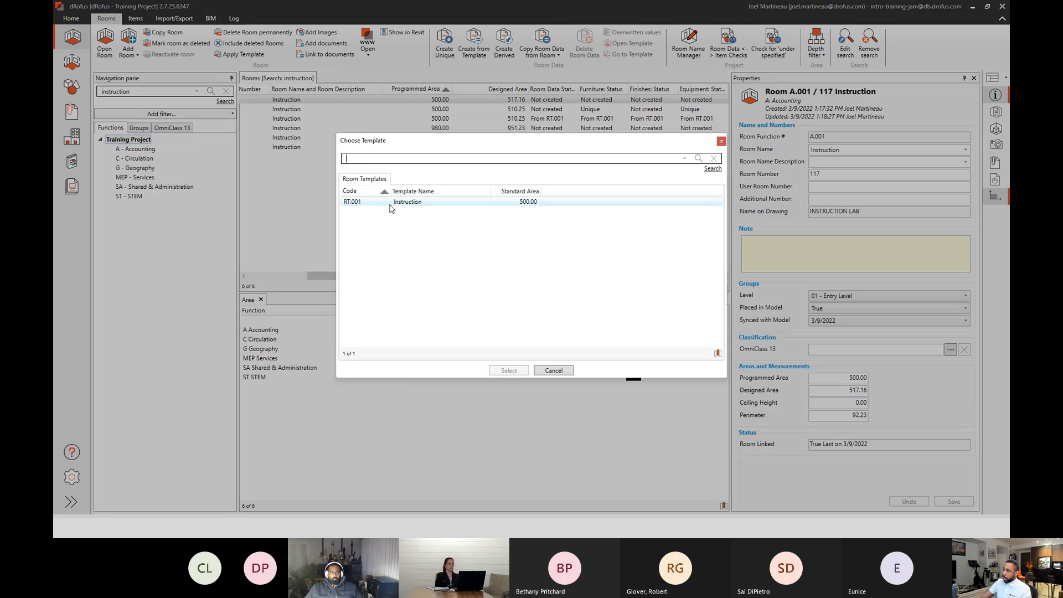
{"action": "left_click", "coordinate": [391, 206]}
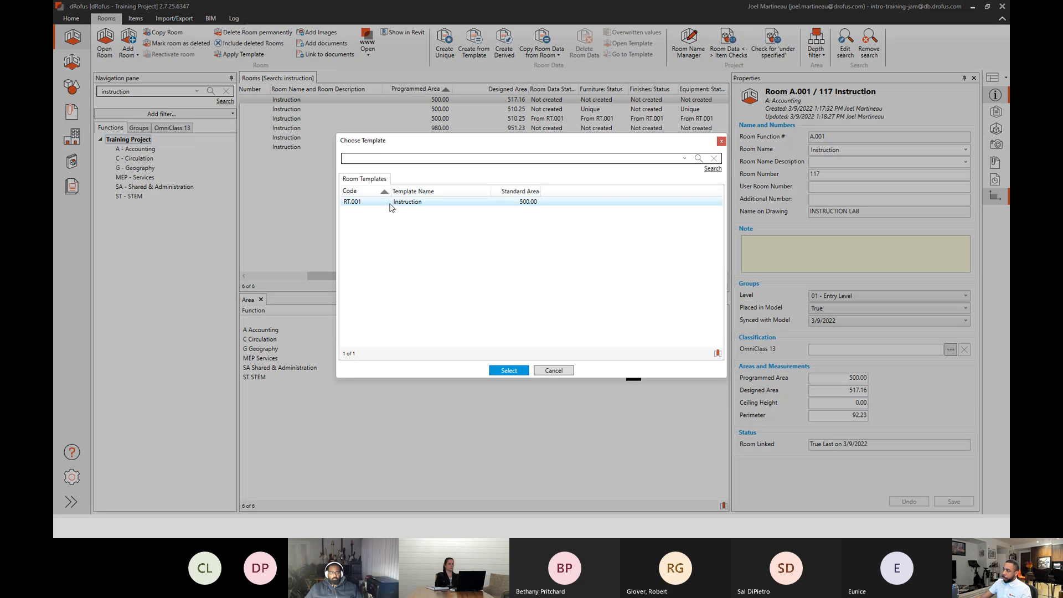
{"action": "left_click", "coordinate": [510, 370]}
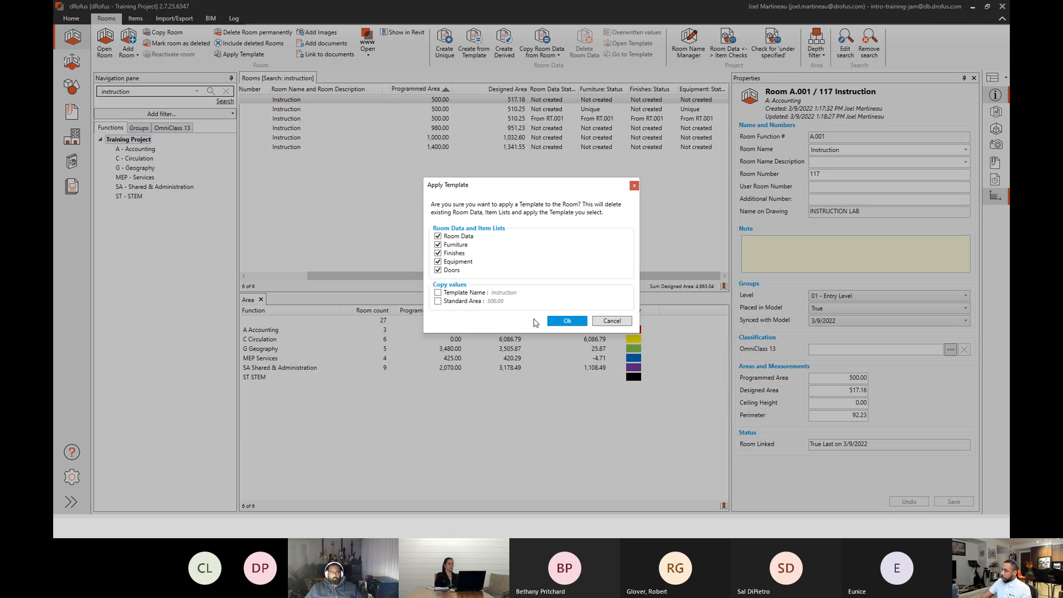
{"action": "left_click", "coordinate": [566, 321]}
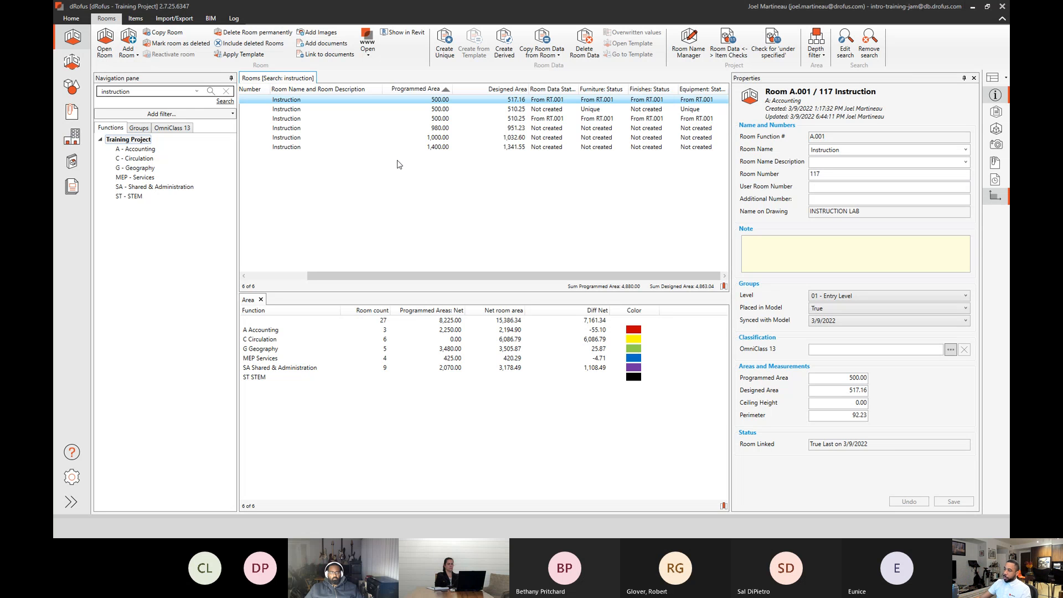
Set the Occupancy in the Room Data of room template RT.001 Instruction to 12, then save and close the template.
{"action": "left_click", "coordinate": [70, 63]}
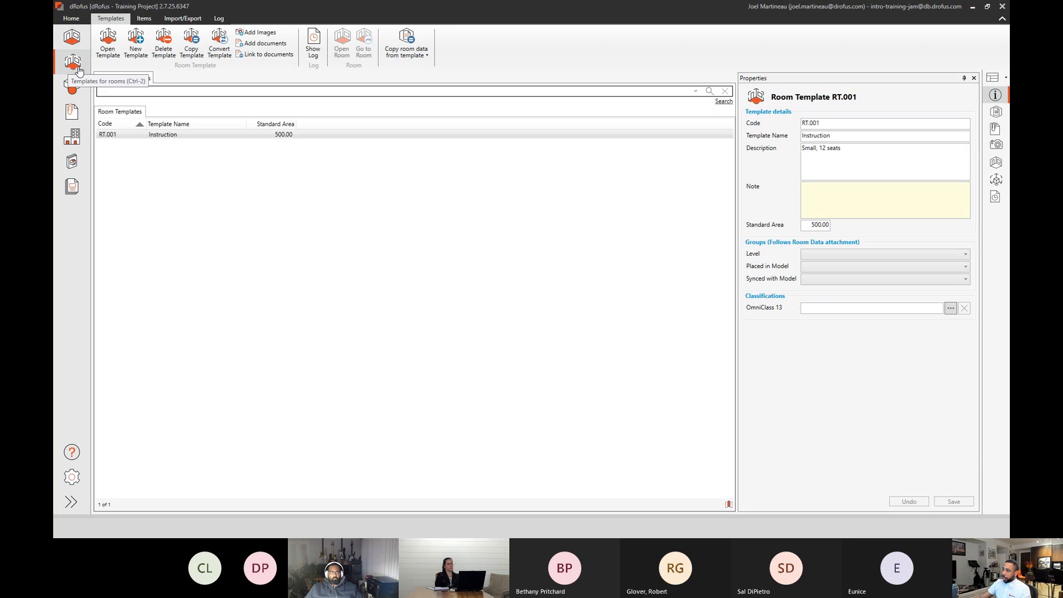
{"action": "double_click", "coordinate": [168, 139]}
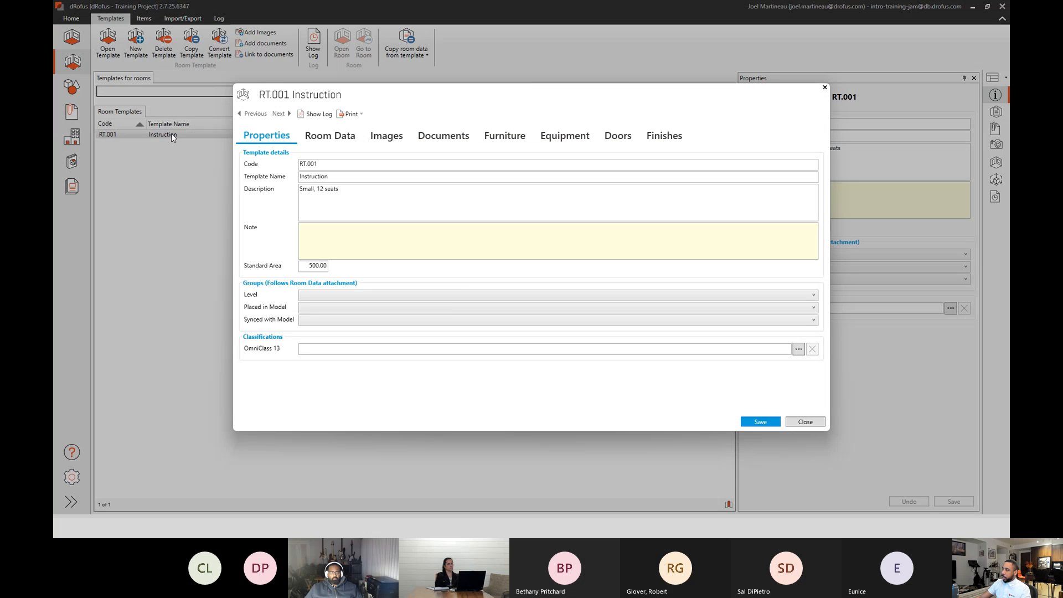
{"action": "left_click", "coordinate": [330, 135]}
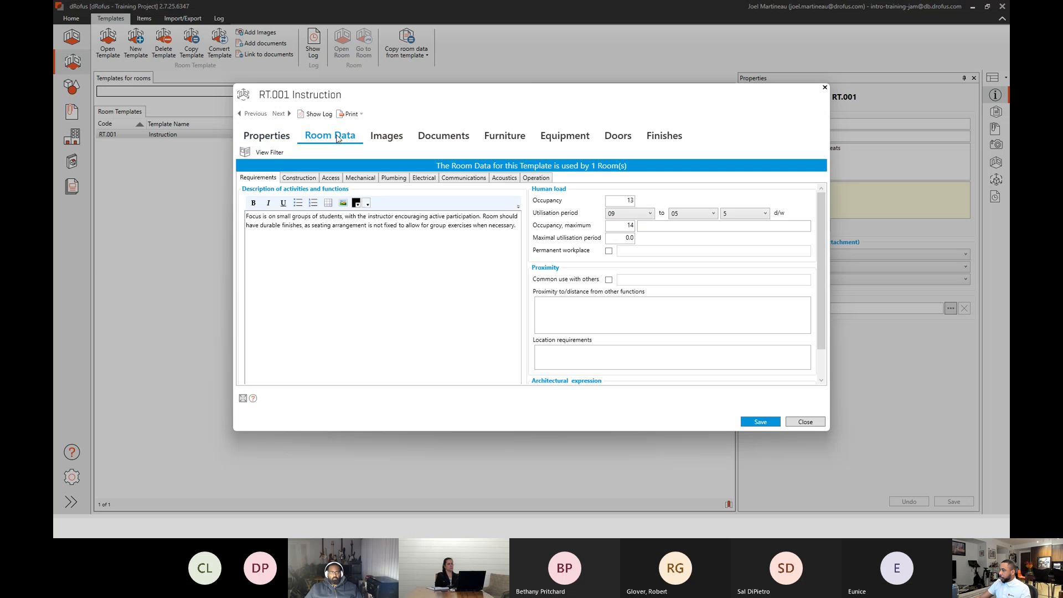
{"action": "double_click", "coordinate": [626, 200]}
{"action": "type", "text": "12"}
{"action": "left_click", "coordinate": [764, 423]}
{"action": "left_click", "coordinate": [806, 422]}
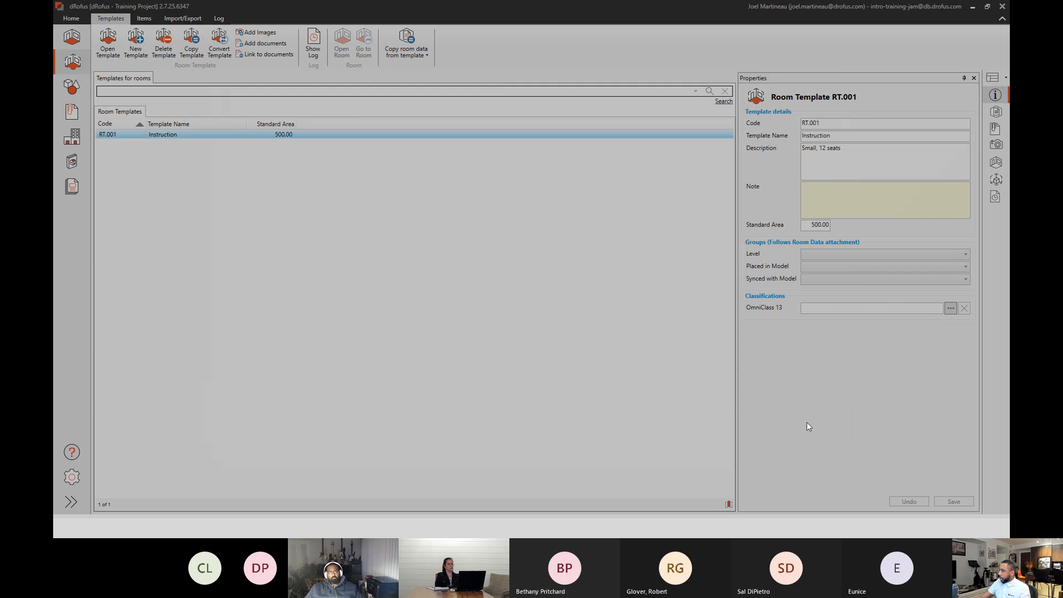
Reload the environment and sort the full Training Project room list by descending Room Name and Room Description.
{"action": "left_click", "coordinate": [71, 477]}
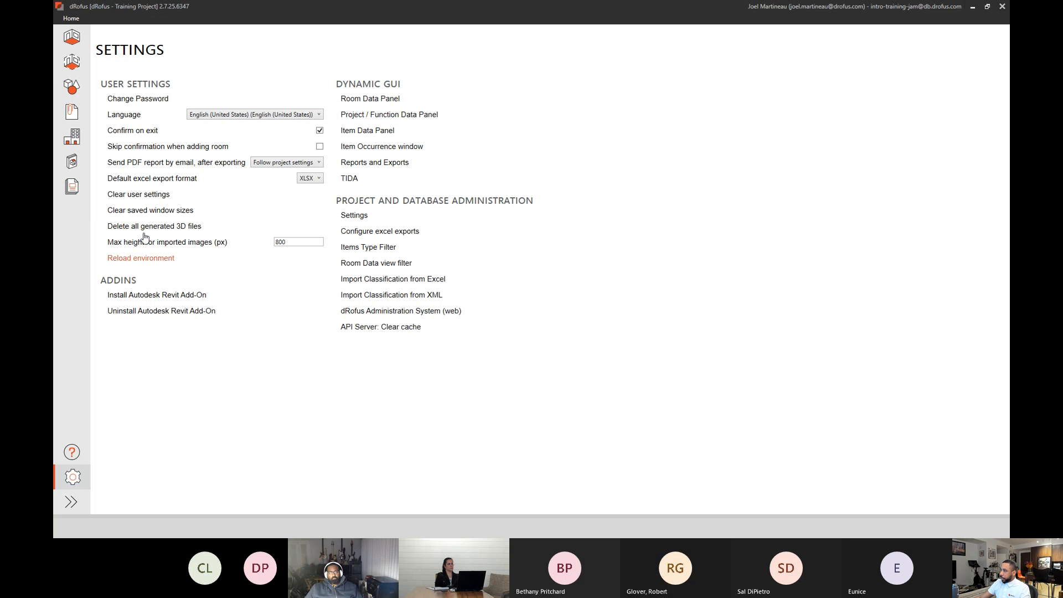
{"action": "left_click", "coordinate": [77, 38]}
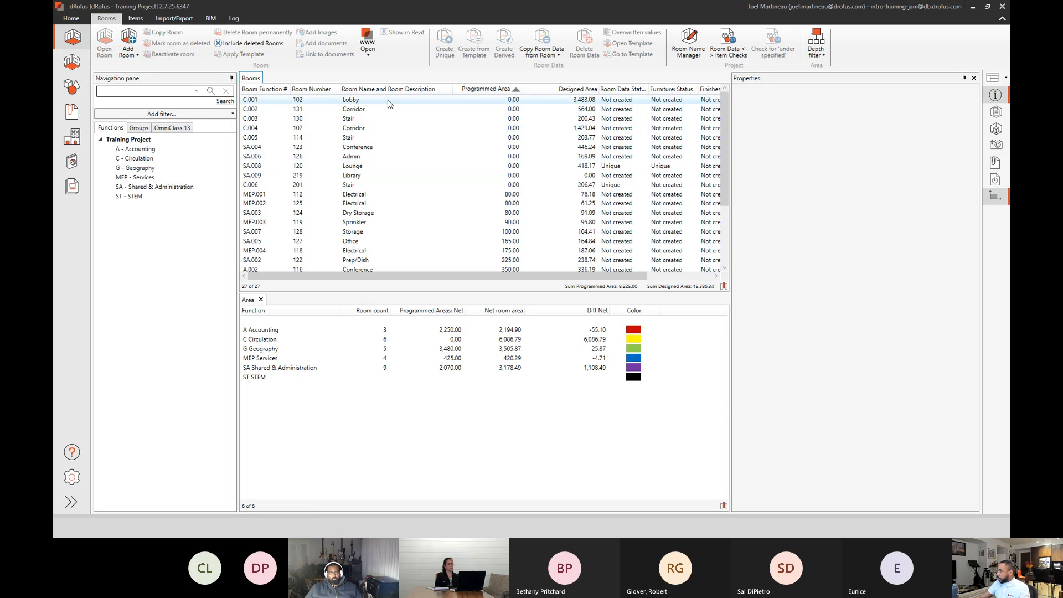
{"action": "left_click", "coordinate": [410, 90]}
{"action": "scroll", "coordinate": [398, 180], "scroll_direction": "down", "scroll_amount": 2}
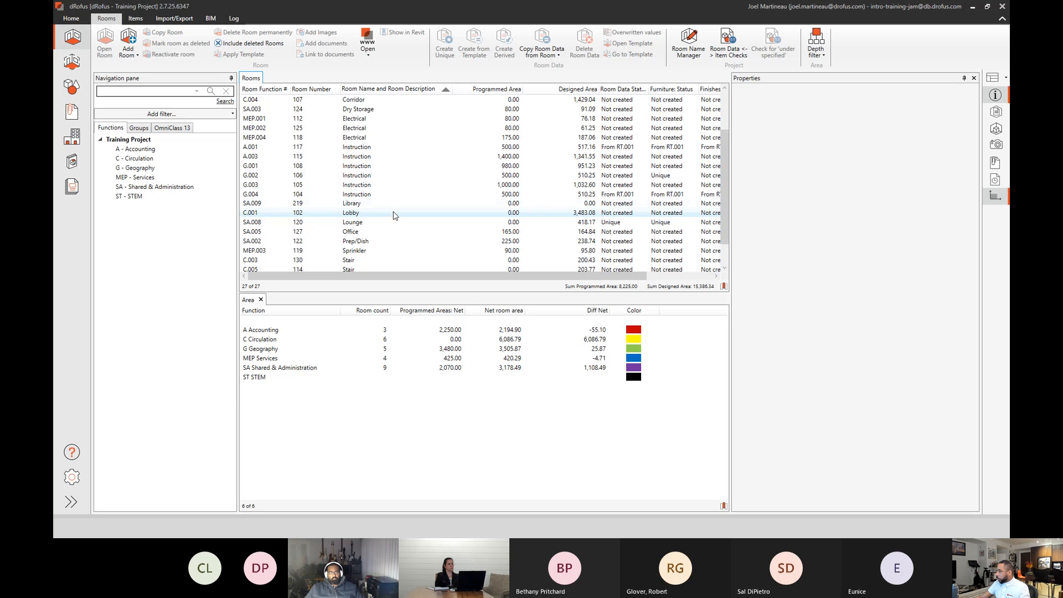
{"action": "left_click", "coordinate": [132, 140]}
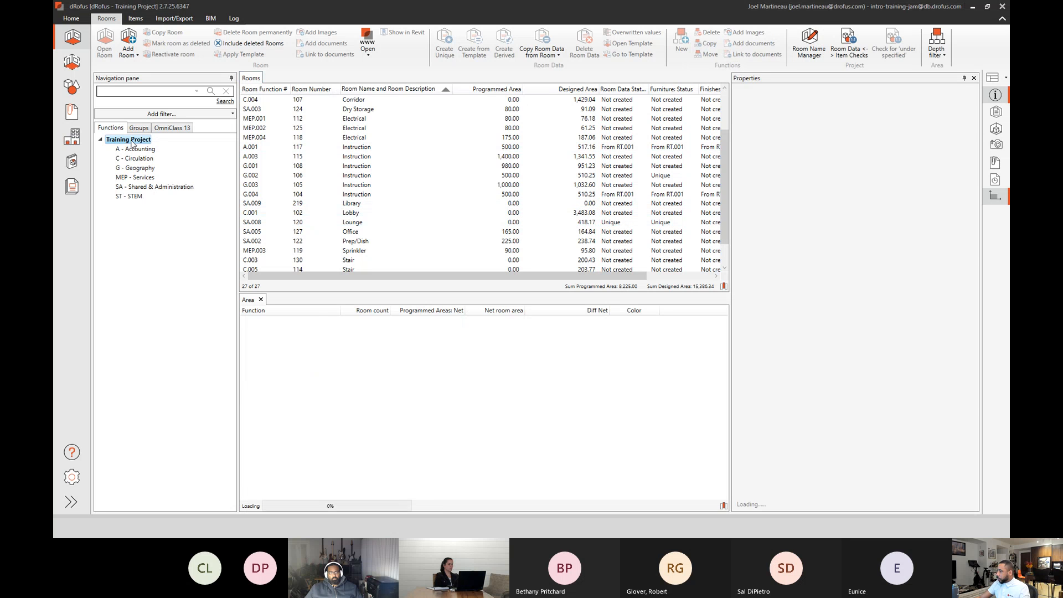
{"action": "left_click", "coordinate": [394, 89]}
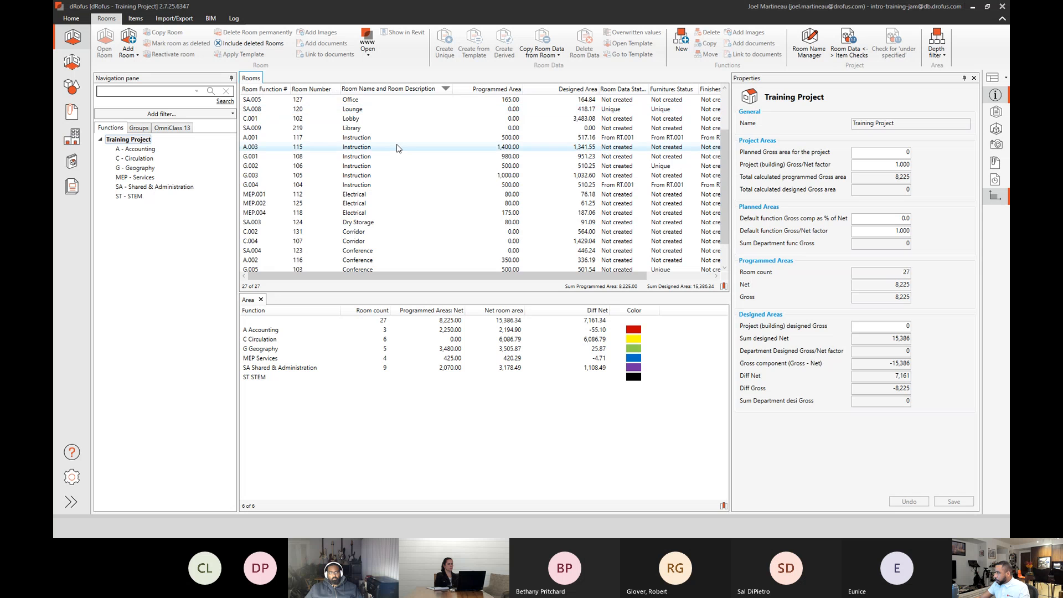
Open Instruction room G.004 (104) and check the Occupancy in the Room Data it takes from the template.
{"action": "scroll", "coordinate": [393, 151], "scroll_direction": "down", "scroll_amount": 1}
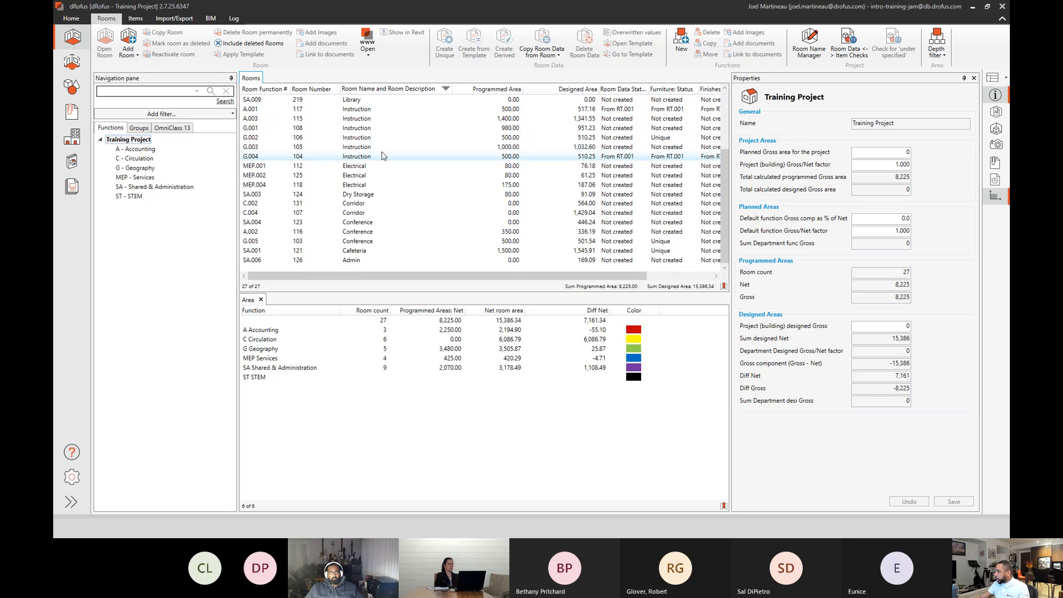
{"action": "double_click", "coordinate": [376, 157]}
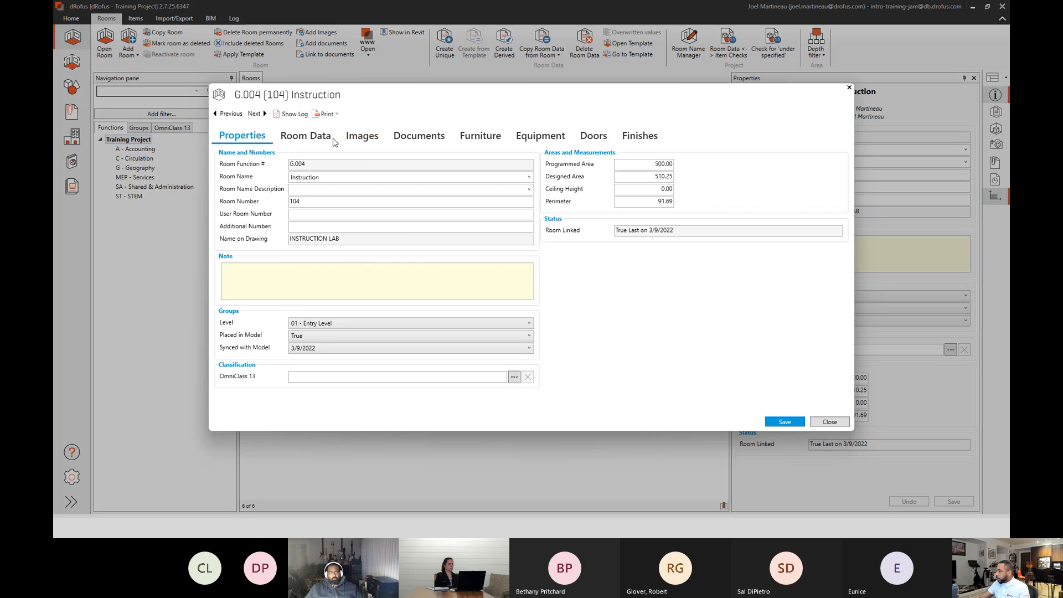
{"action": "left_click", "coordinate": [306, 136]}
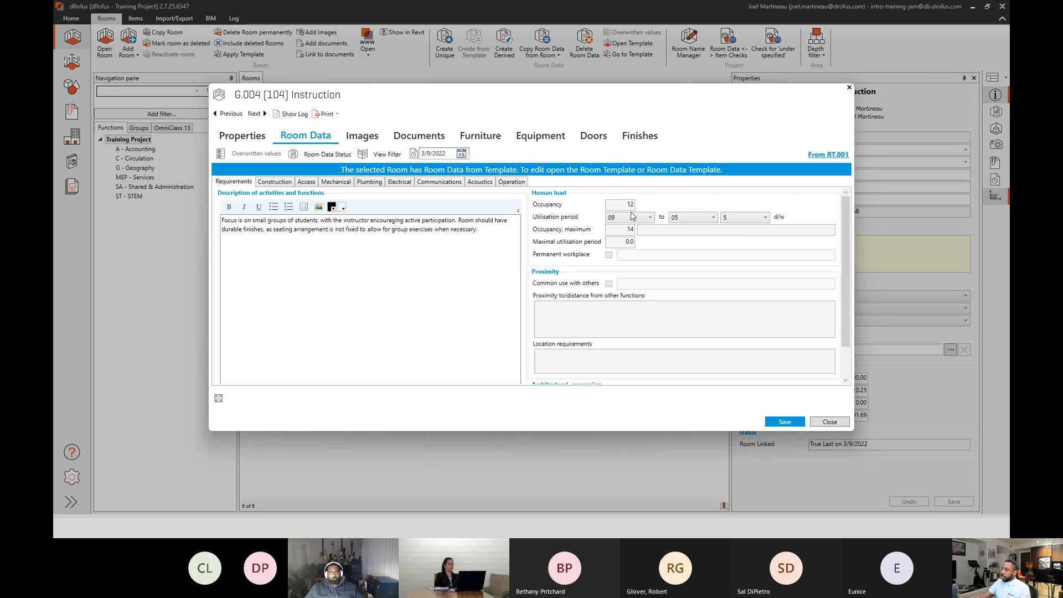
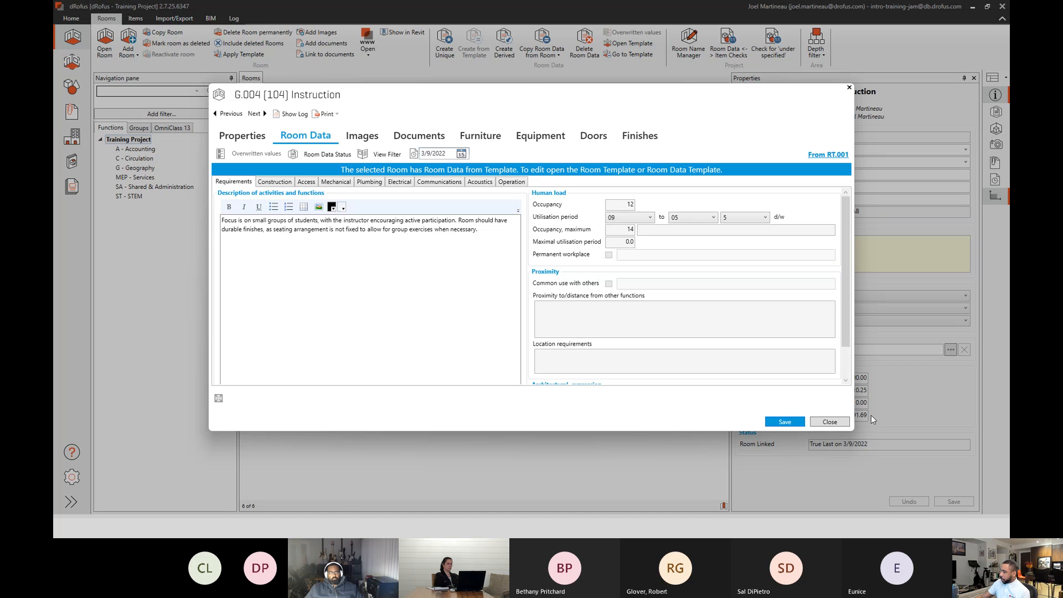
Close room G.004 and check the Furniture items and quantities in room template RT.001 Instruction, widening the Quantity column.
{"action": "left_click", "coordinate": [836, 421]}
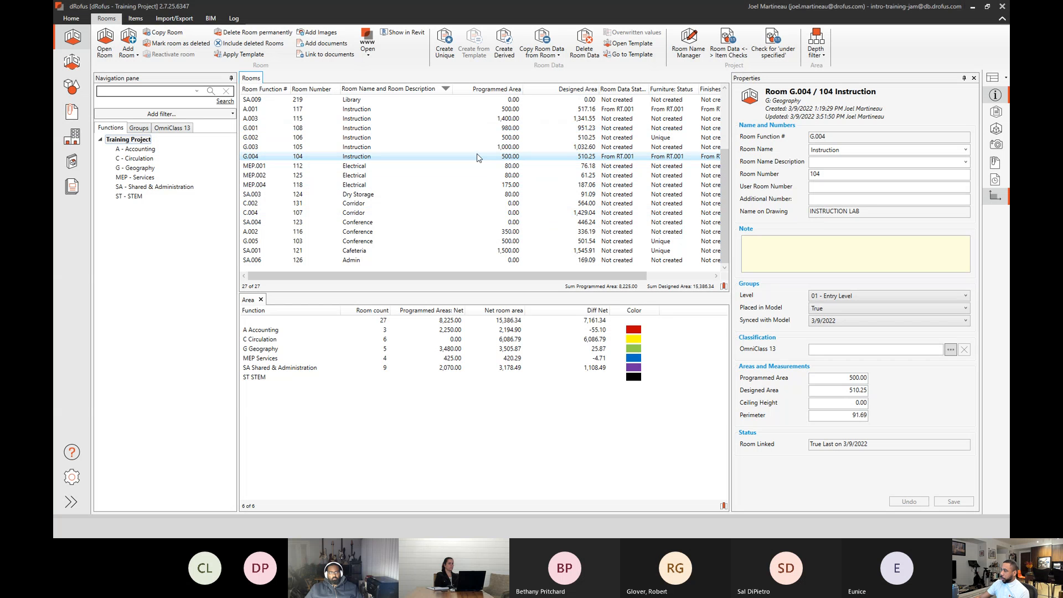
{"action": "left_click", "coordinate": [71, 91]}
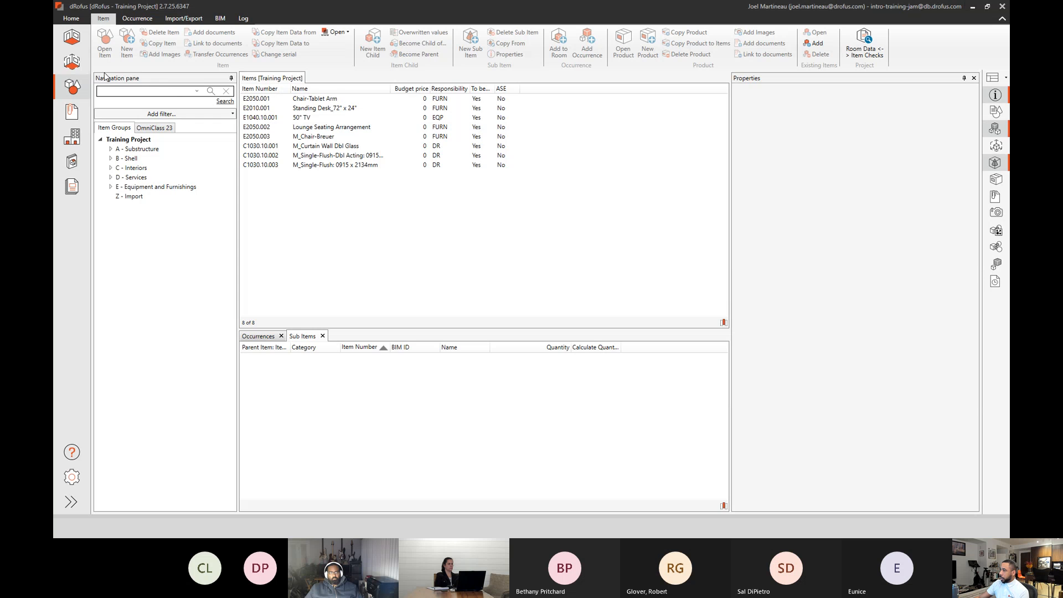
{"action": "left_click", "coordinate": [72, 61]}
{"action": "double_click", "coordinate": [209, 138]}
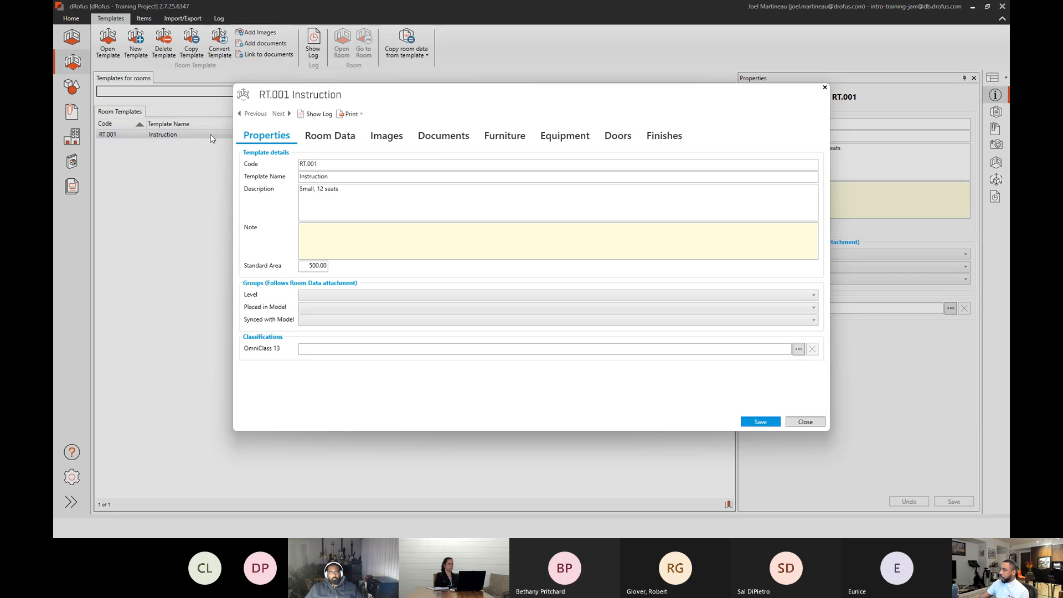
{"action": "left_click", "coordinate": [502, 137]}
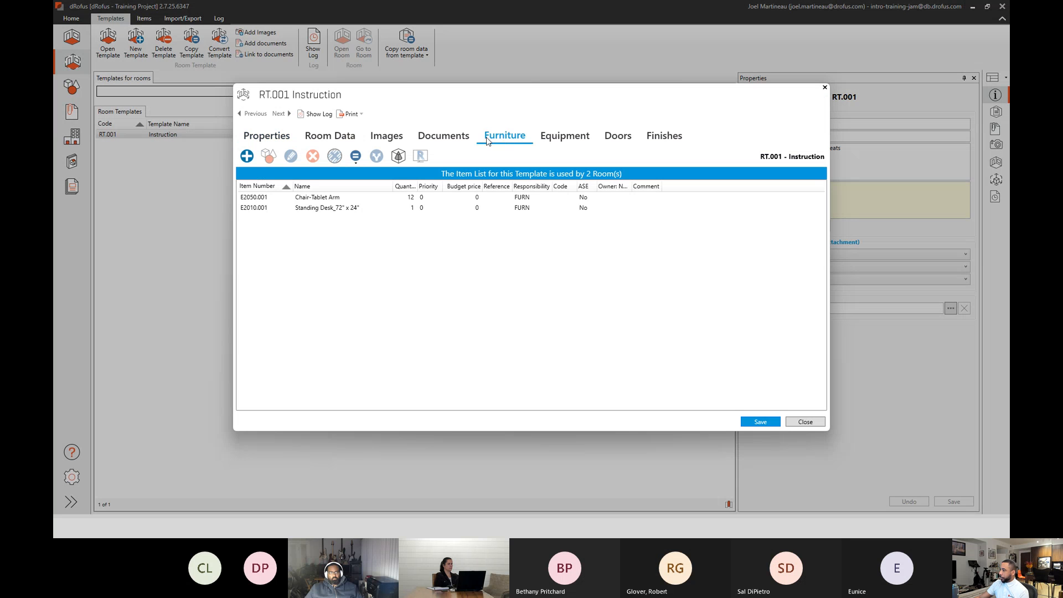
{"action": "left_click_drag", "start_coordinate": [419, 185], "coordinate": [447, 185]}
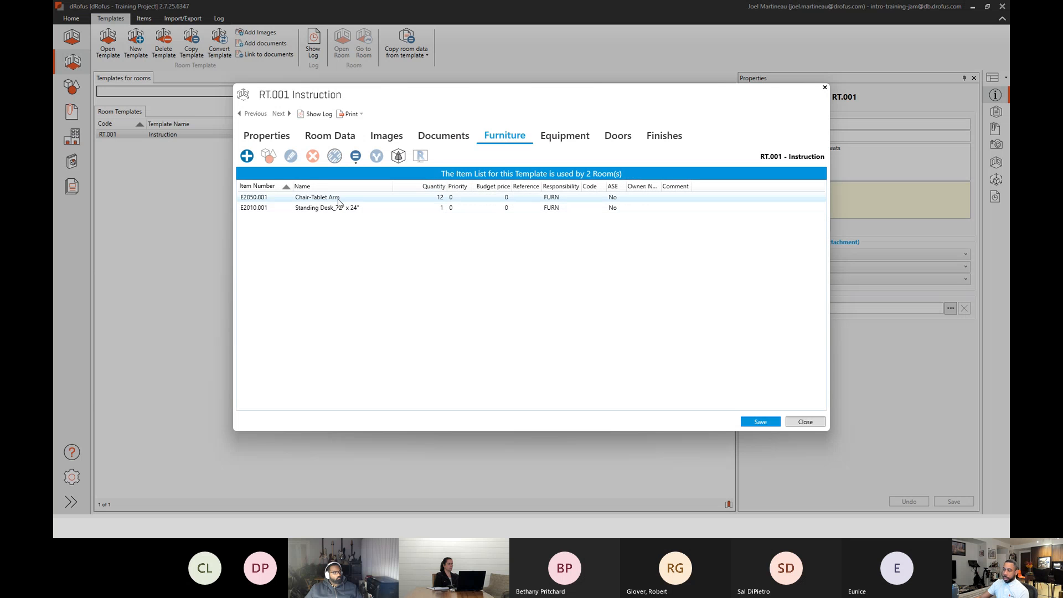
{"action": "left_click", "coordinate": [795, 423]}
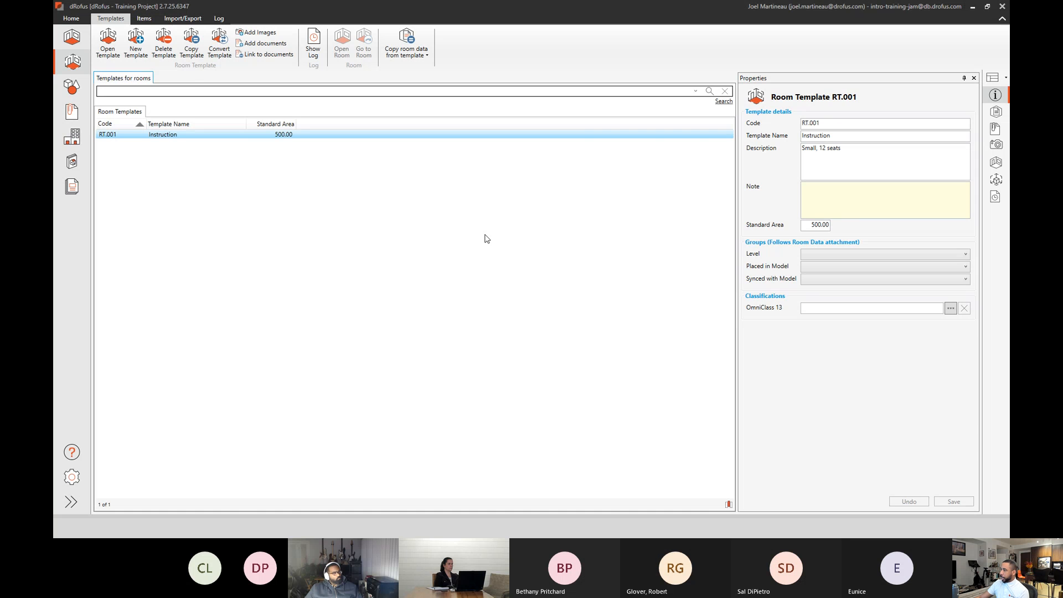
Convert the Furniture list of Instruction room G.004 (104) from template status to derived, keeping template RT.001.
{"action": "left_click", "coordinate": [71, 36]}
{"action": "left_click_drag", "start_coordinate": [430, 278], "coordinate": [515, 280]}
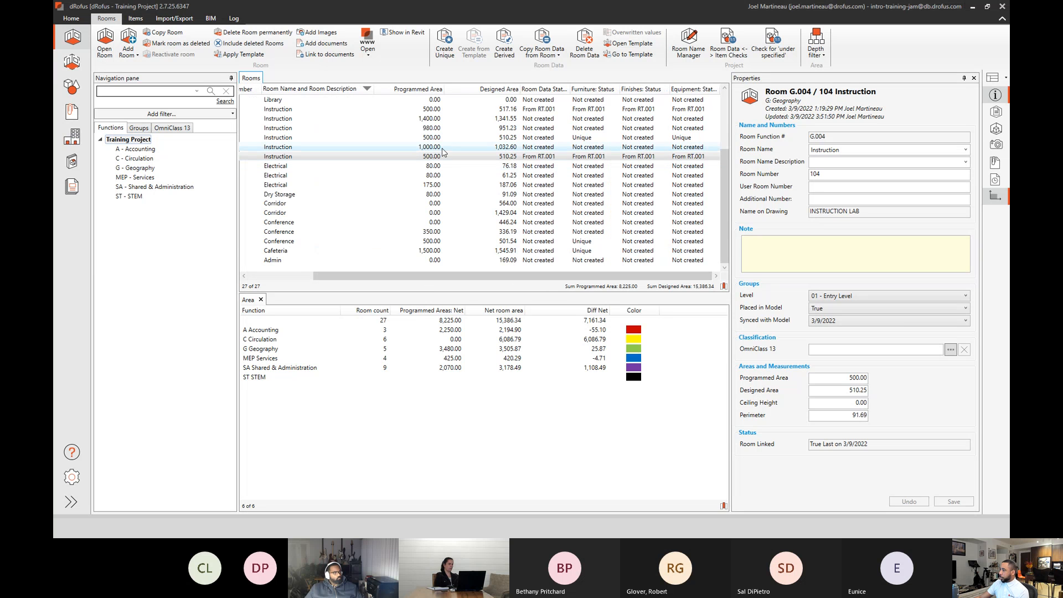
{"action": "right_click", "coordinate": [455, 158]}
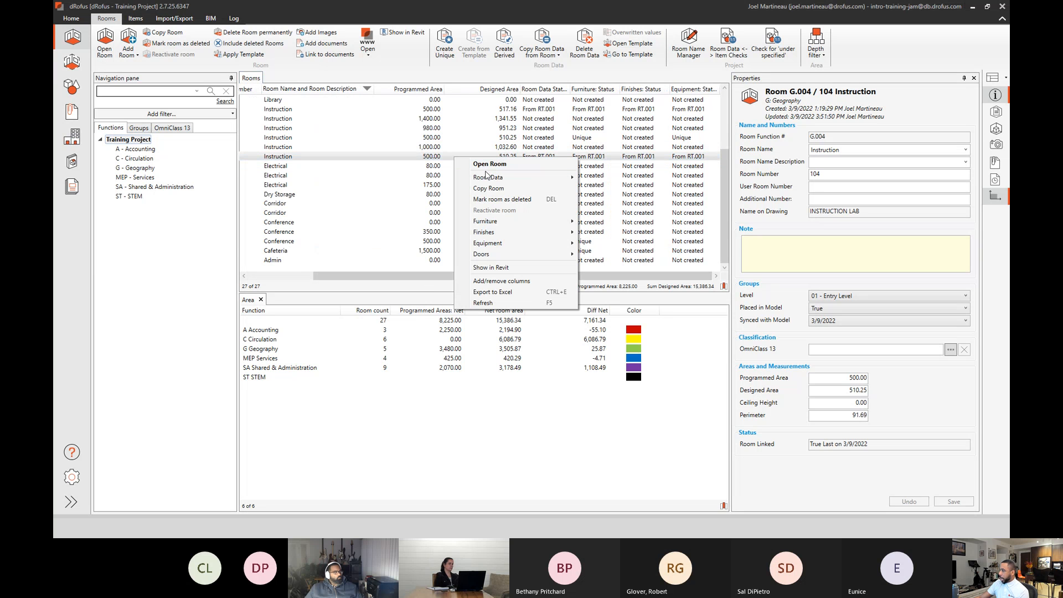
{"action": "mouse_move", "coordinate": [551, 221]}
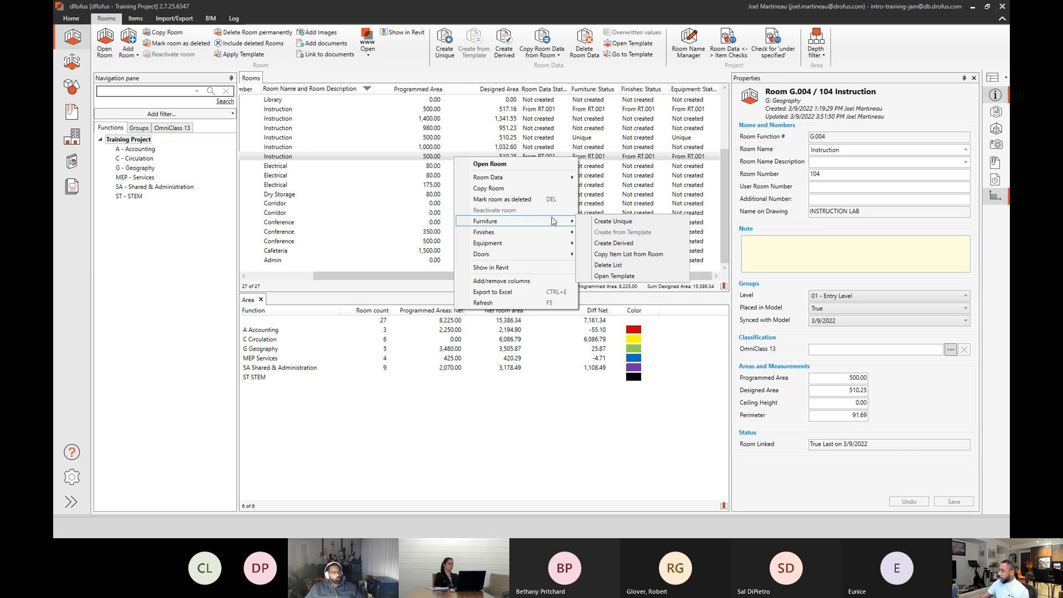
{"action": "left_click", "coordinate": [604, 243]}
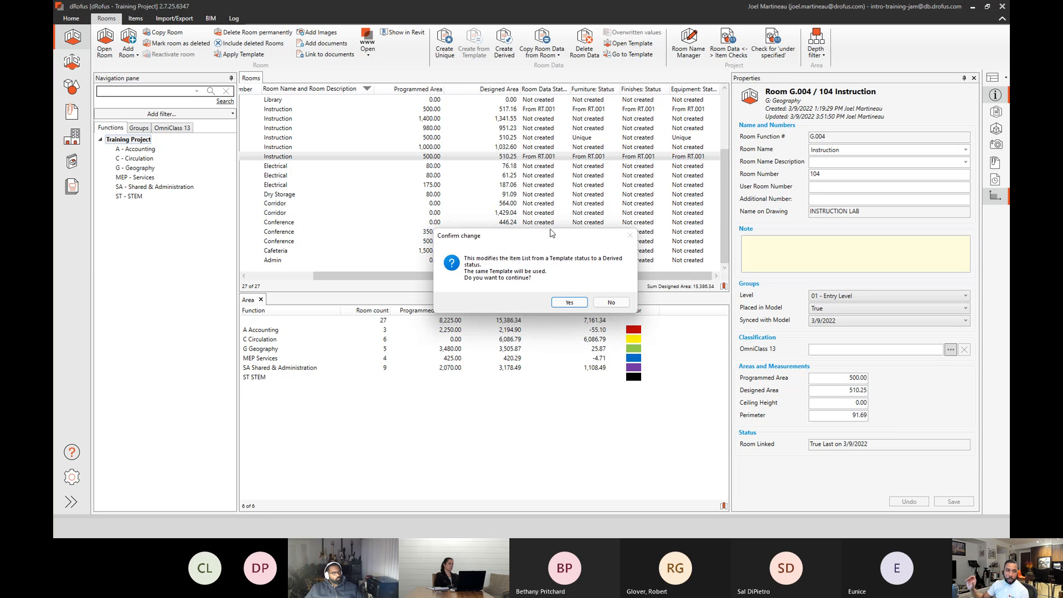
{"action": "left_click", "coordinate": [569, 302]}
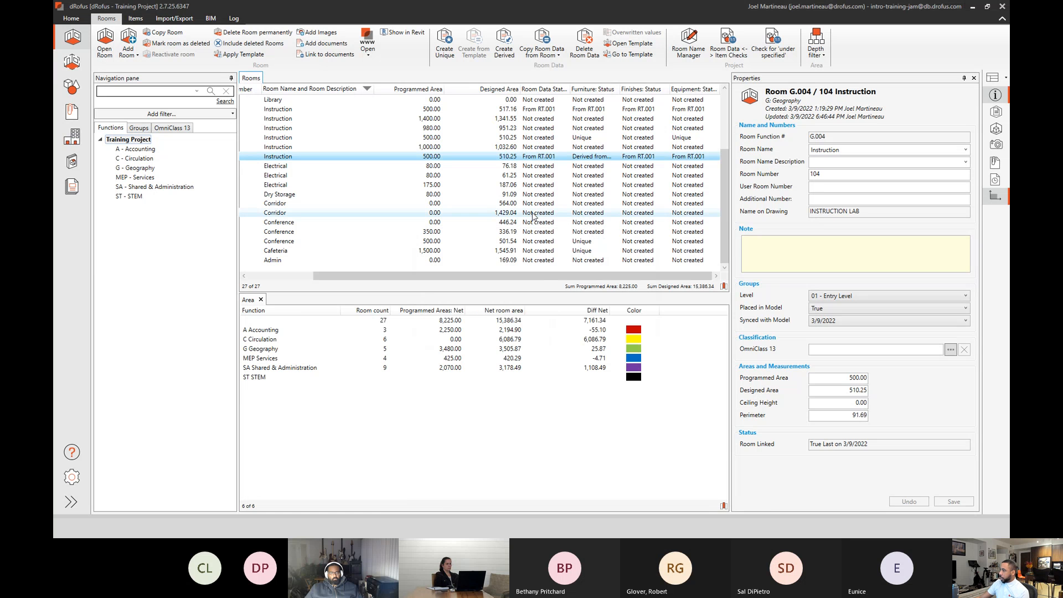
Examine the quantity of Chair-Tablet Arm in room G.004's derived Furniture list, widen the Quantity column and close the room.
{"action": "double_click", "coordinate": [460, 157]}
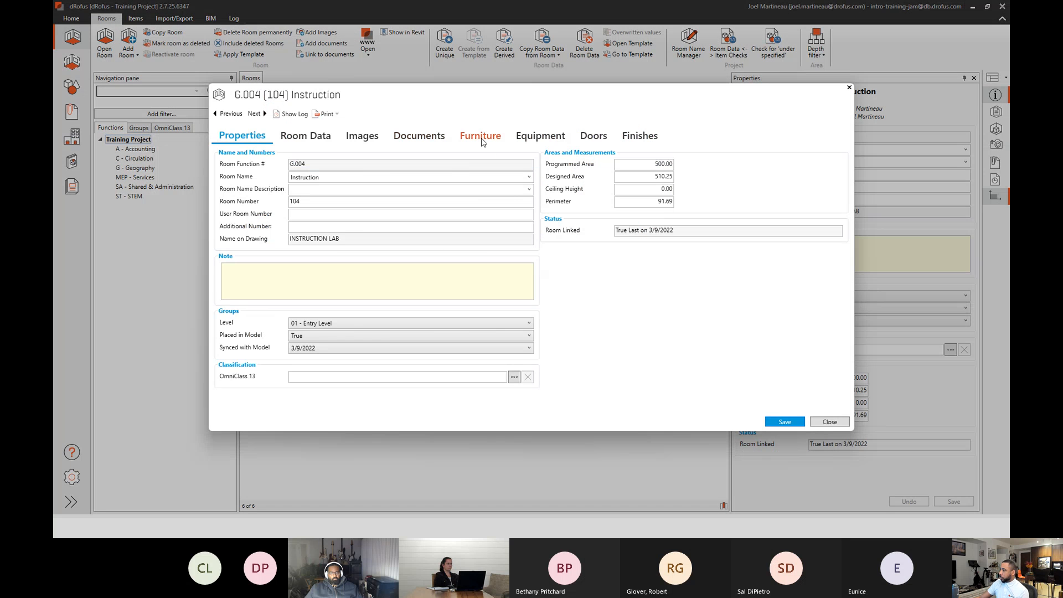
{"action": "left_click", "coordinate": [481, 140]}
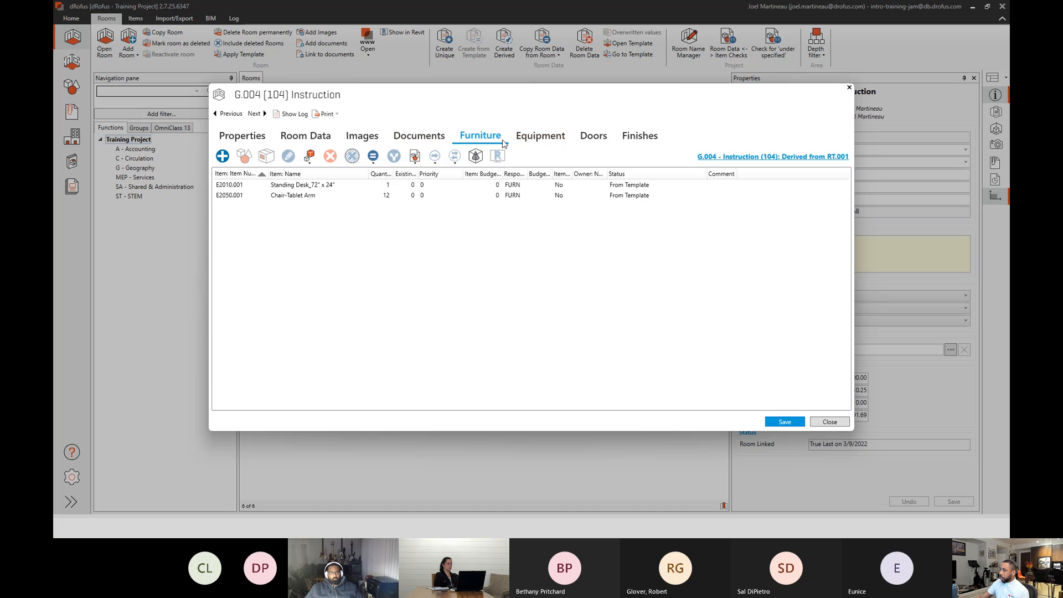
{"action": "double_click", "coordinate": [343, 196]}
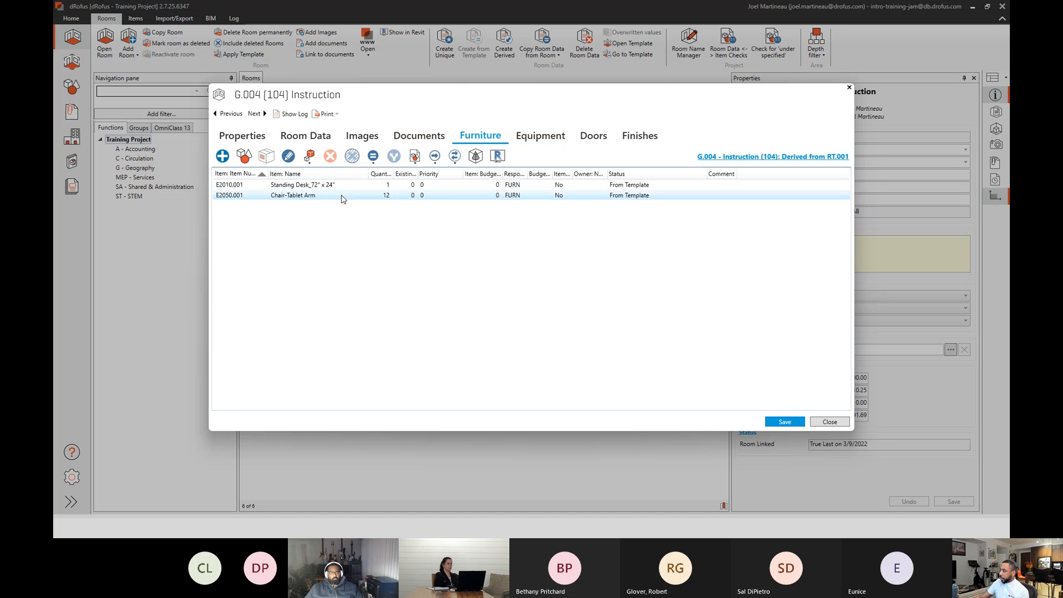
{"action": "double_click", "coordinate": [436, 120]}
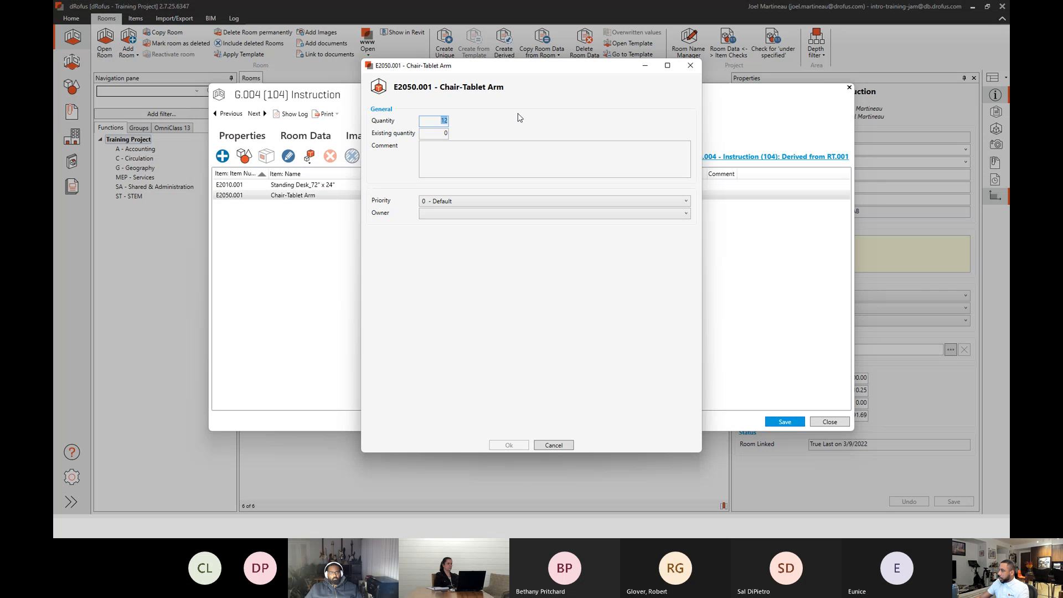
{"action": "left_click", "coordinate": [554, 444]}
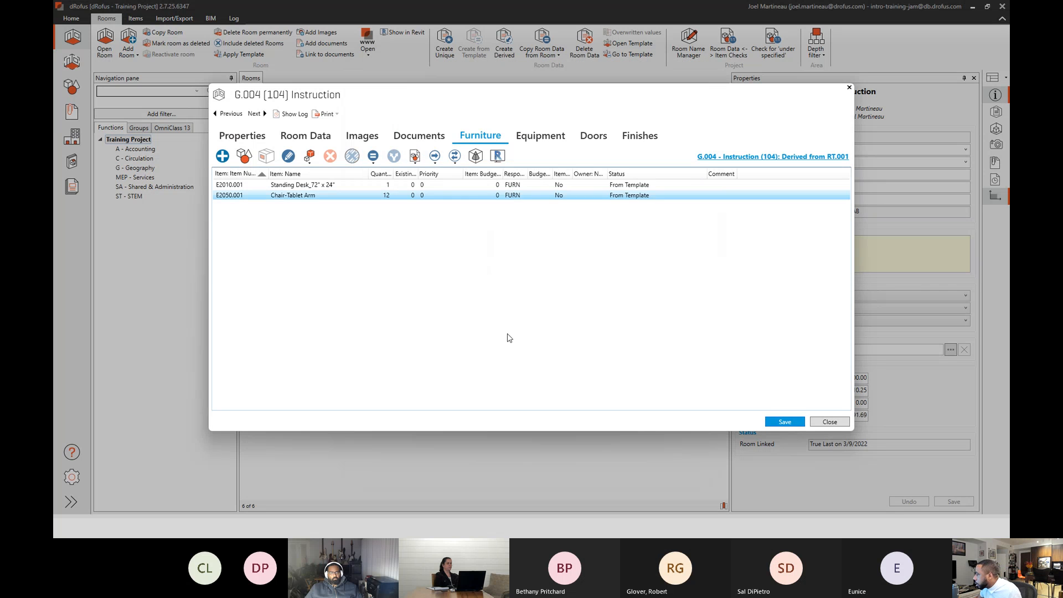
{"action": "double_click", "coordinate": [386, 195]}
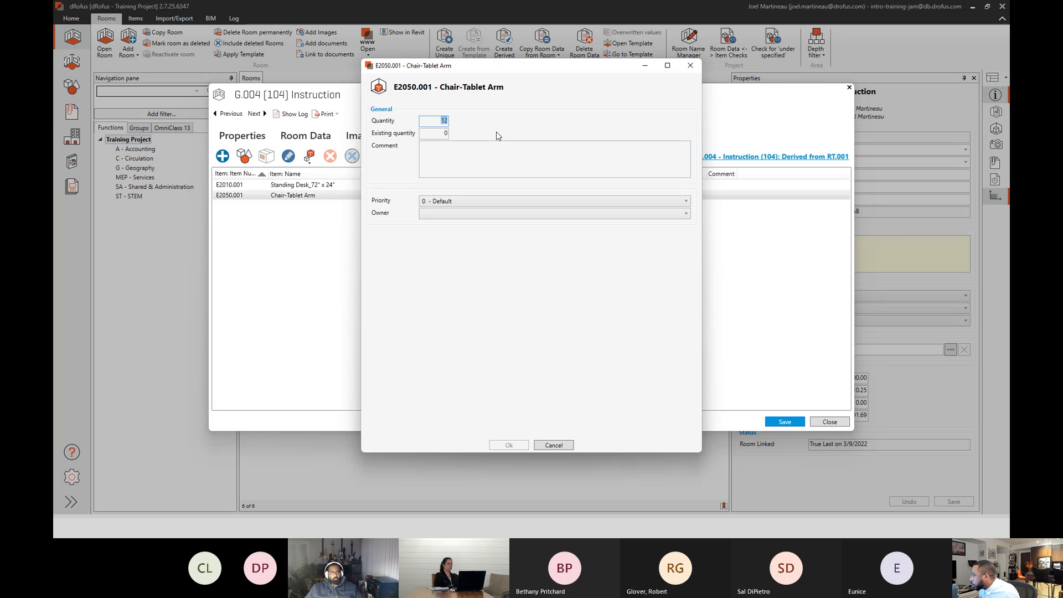
{"action": "left_click", "coordinate": [554, 445]}
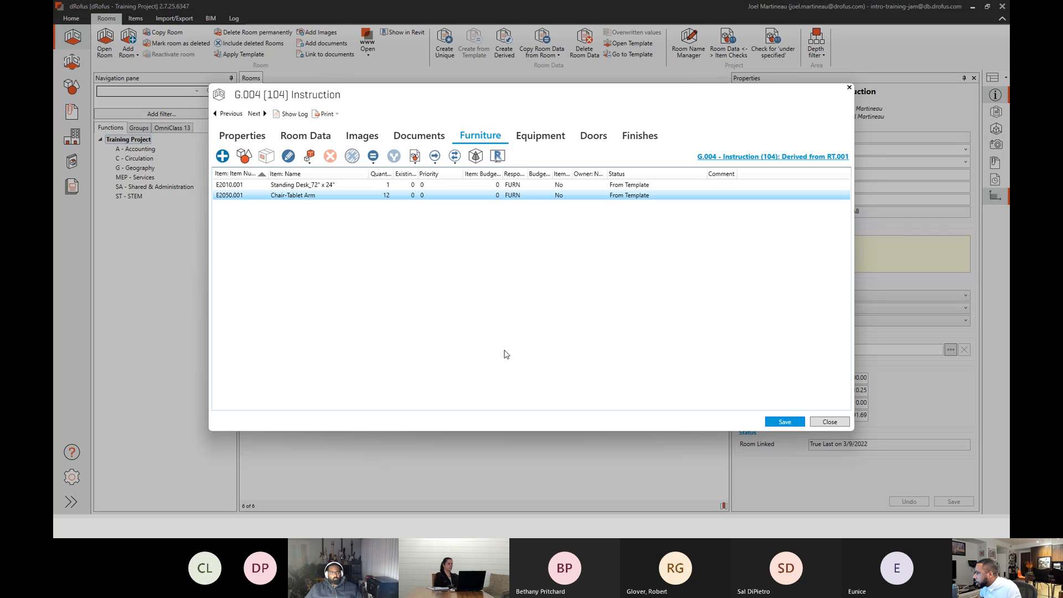
{"action": "left_click_drag", "start_coordinate": [393, 173], "coordinate": [433, 174]}
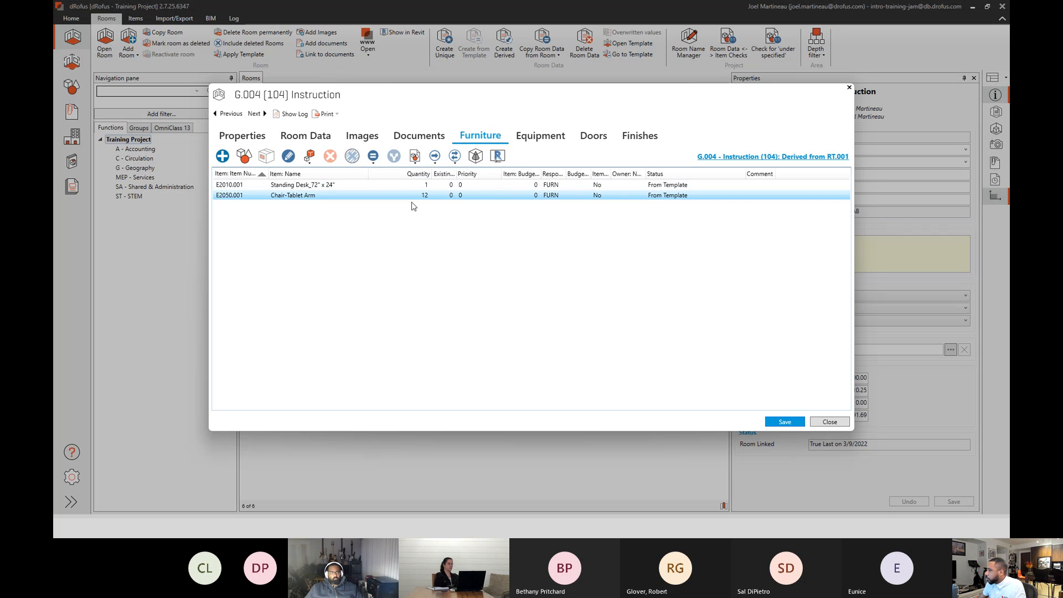
{"action": "double_click", "coordinate": [415, 196]}
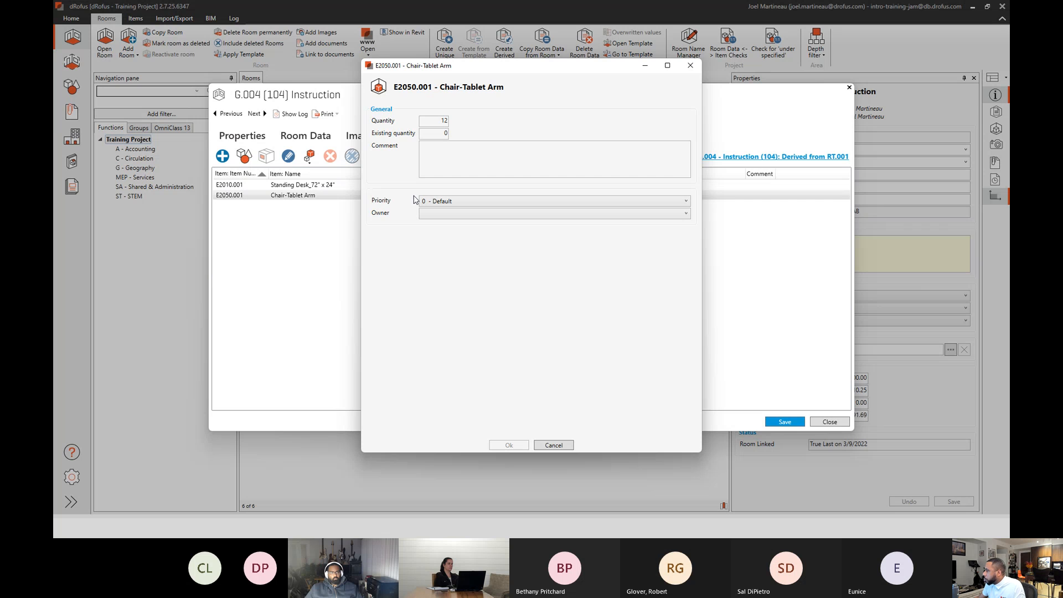
{"action": "left_click", "coordinate": [553, 446]}
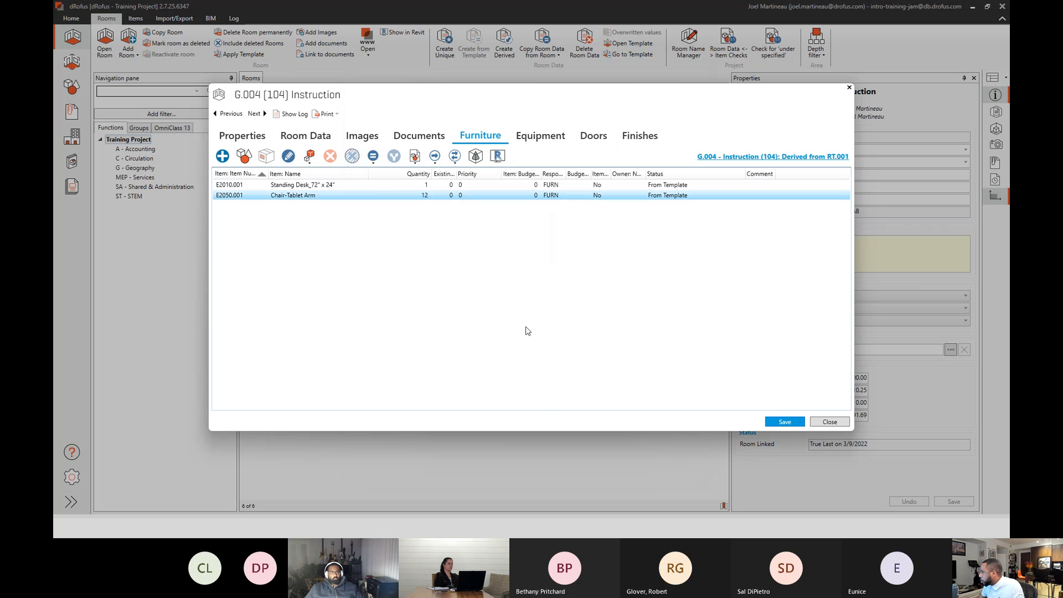
{"action": "left_click", "coordinate": [829, 422]}
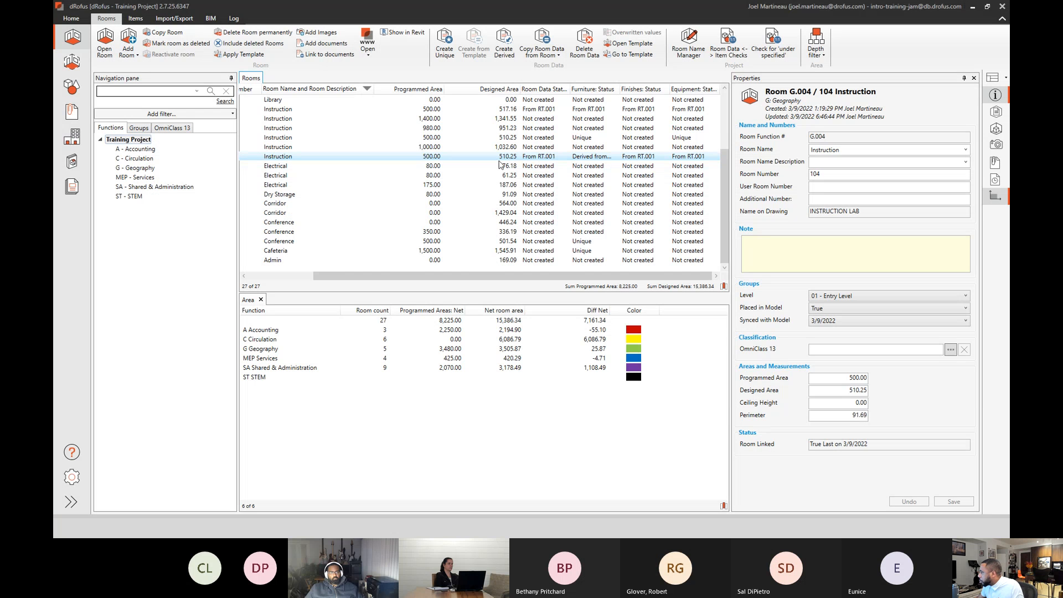
Reopen room G.004 and inspect the editing options and details of Chair-Tablet Arm in its Furniture list, leaving the values unedited.
{"action": "double_click", "coordinate": [589, 158]}
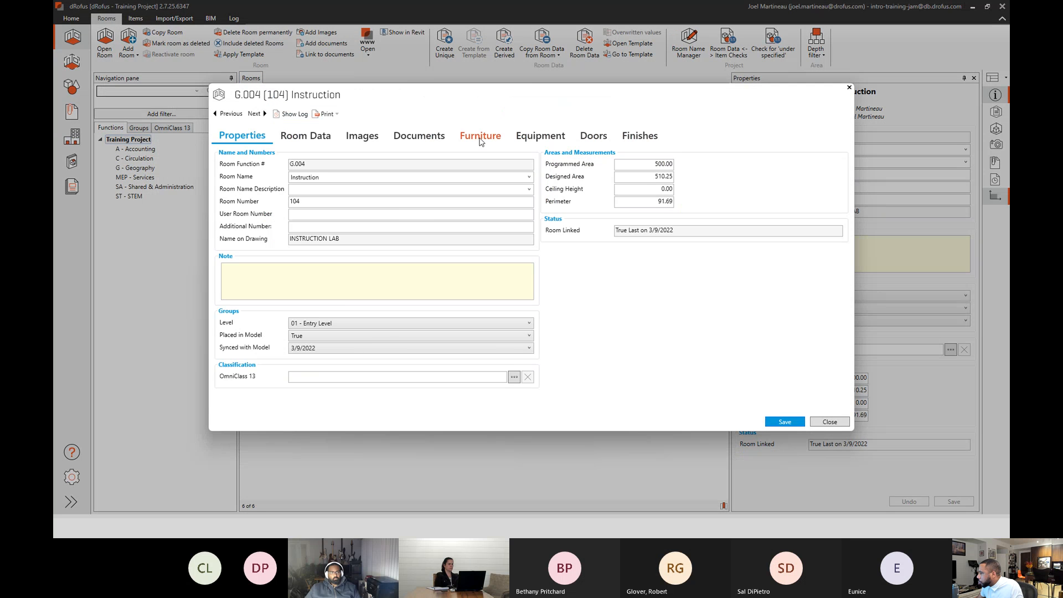
{"action": "left_click", "coordinate": [481, 138]}
{"action": "double_click", "coordinate": [333, 196]}
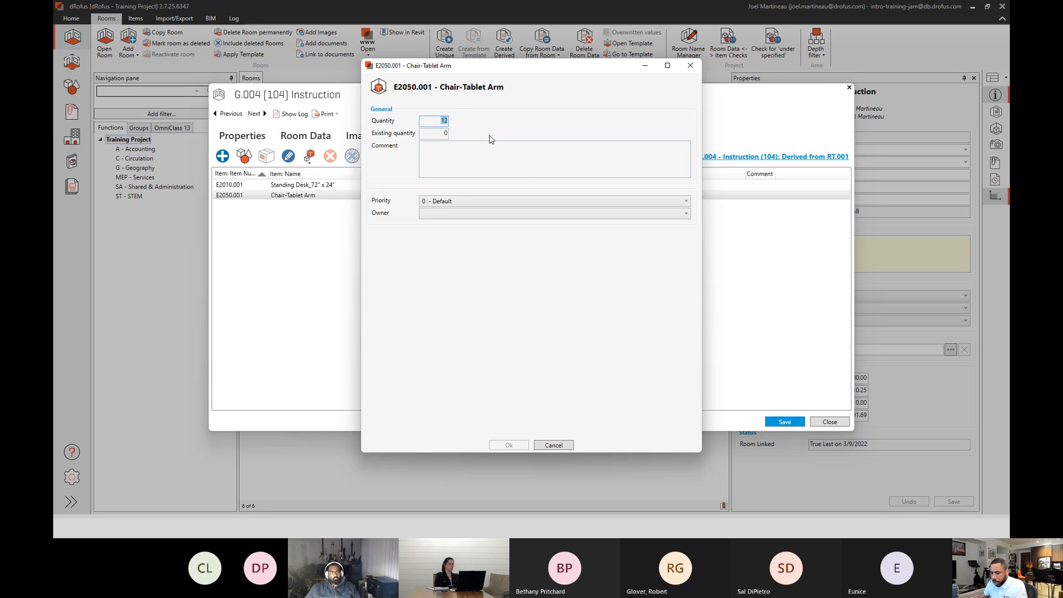
{"action": "left_click", "coordinate": [548, 446]}
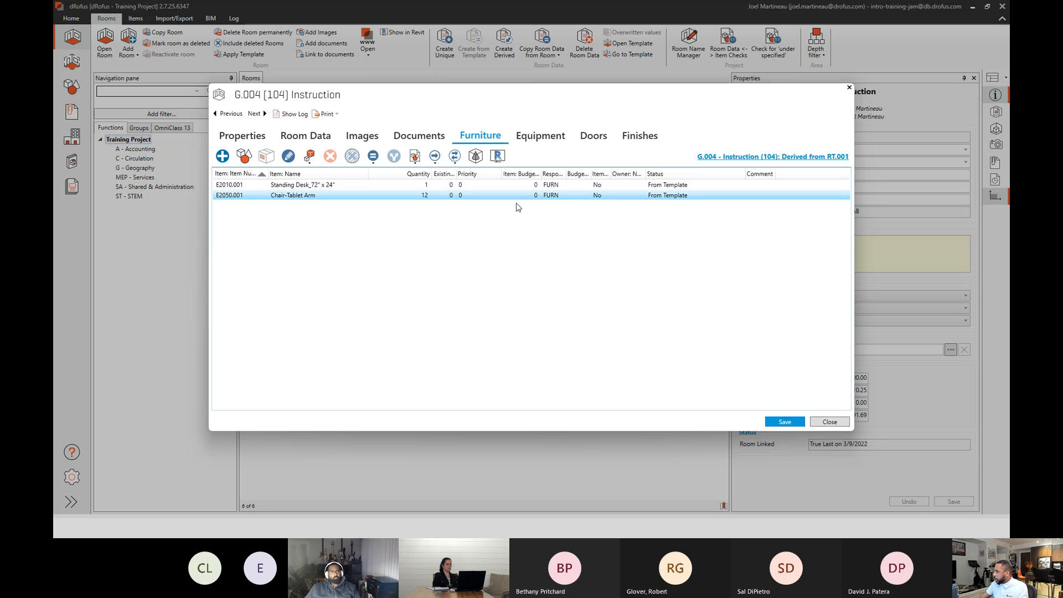
{"action": "right_click", "coordinate": [409, 198]}
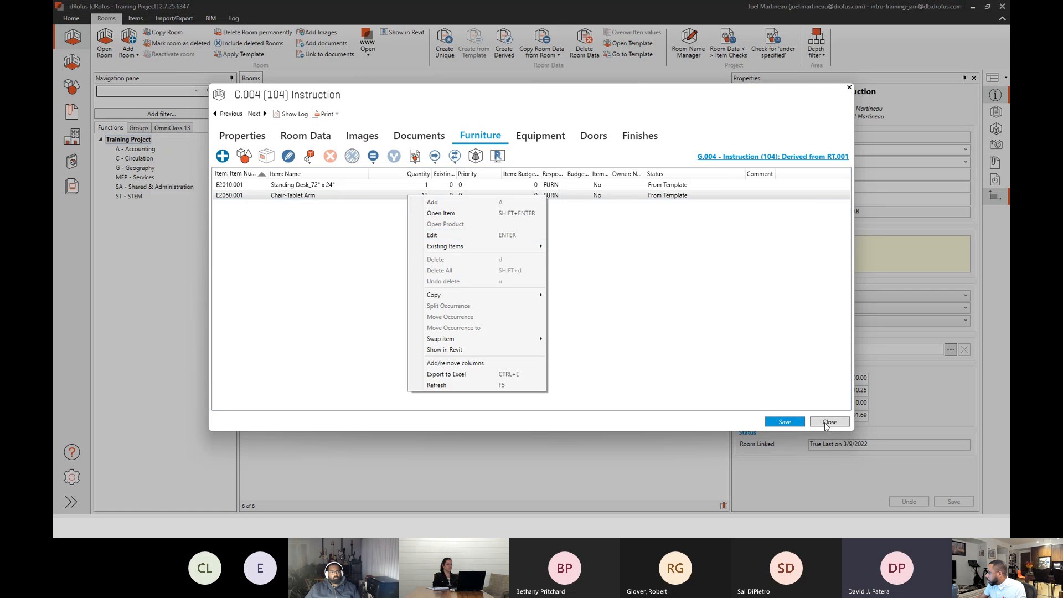
{"action": "left_click", "coordinate": [458, 235]}
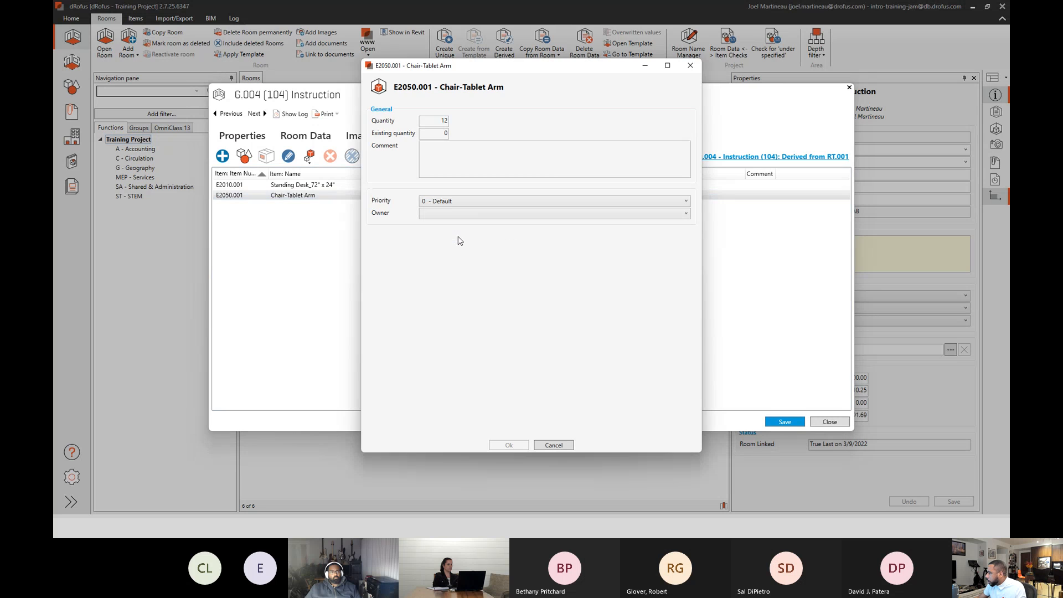
{"action": "left_click", "coordinate": [554, 445]}
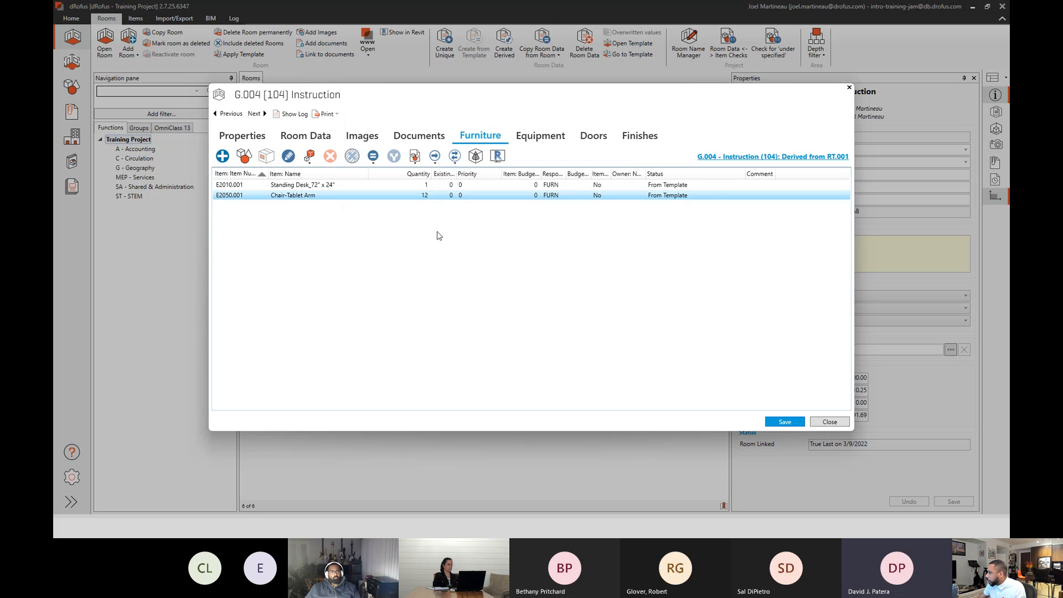
{"action": "double_click", "coordinate": [425, 200]}
{"action": "double_click", "coordinate": [442, 123]}
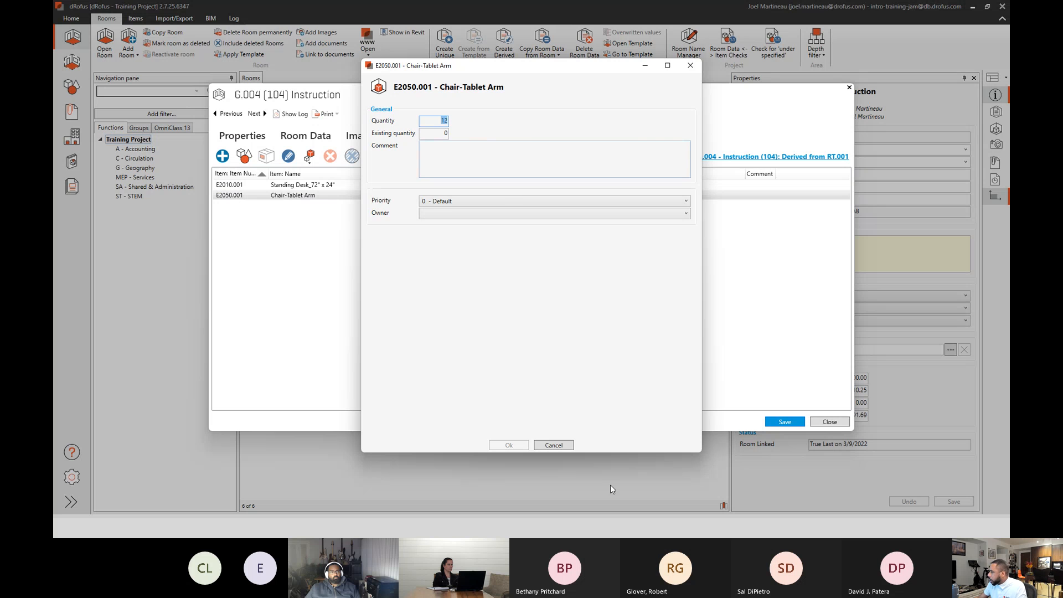
{"action": "left_click", "coordinate": [555, 446]}
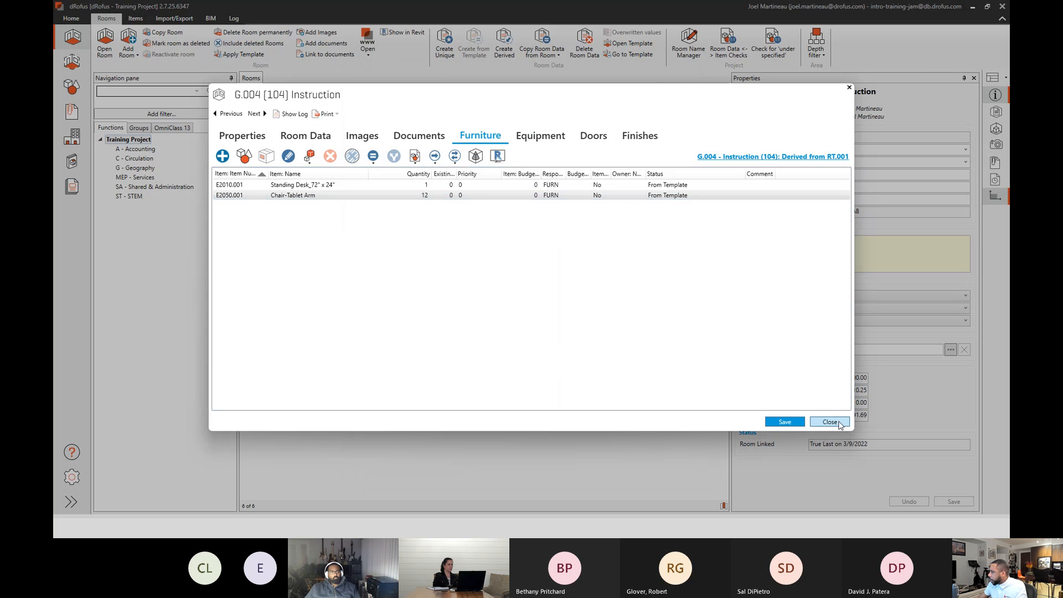
{"action": "left_click", "coordinate": [830, 422]}
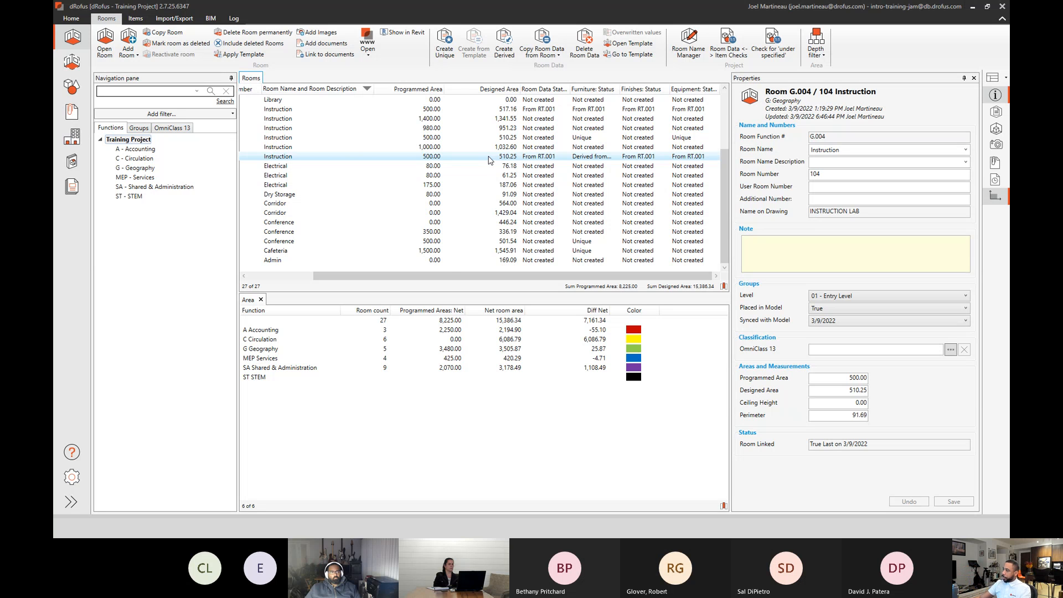
Review the template status columns of the instruction rooms in the room list and open the project's item list.
{"action": "left_click_drag", "start_coordinate": [443, 273], "coordinate": [358, 272]}
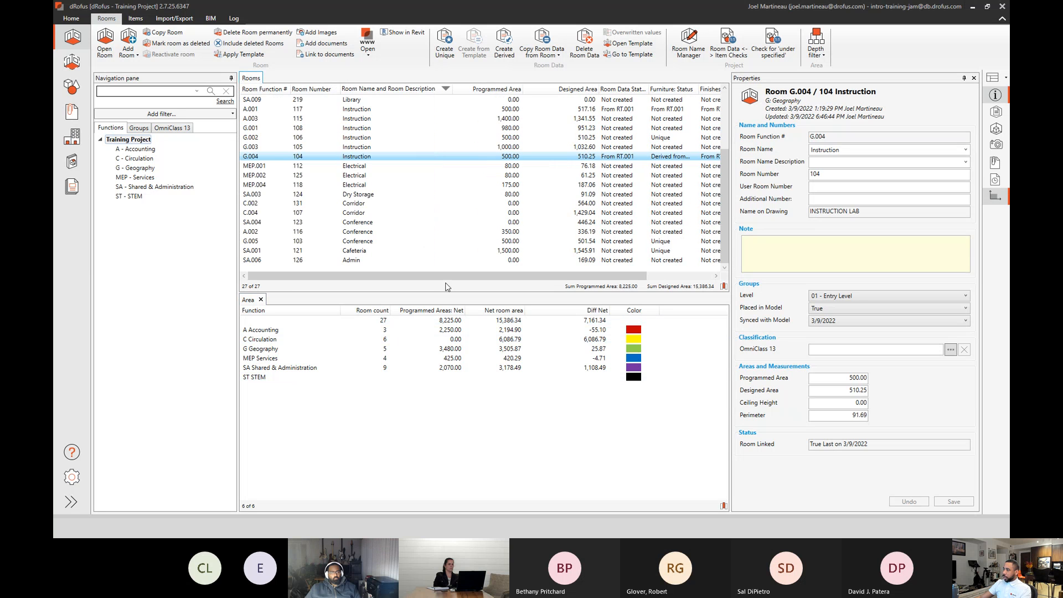
{"action": "left_click_drag", "start_coordinate": [447, 275], "coordinate": [535, 282]}
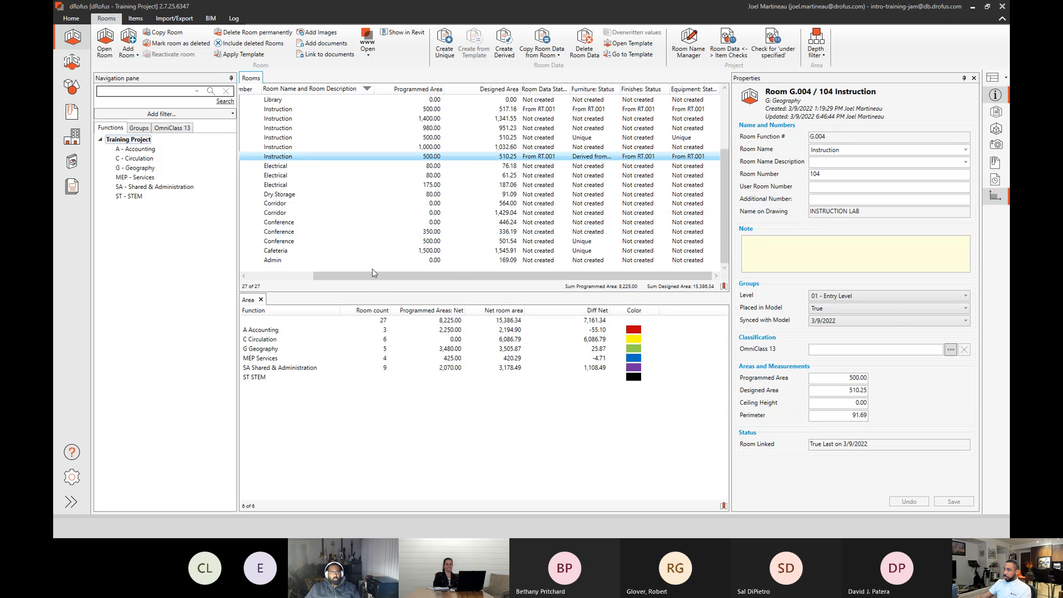
{"action": "left_click_drag", "start_coordinate": [365, 282], "coordinate": [300, 284]}
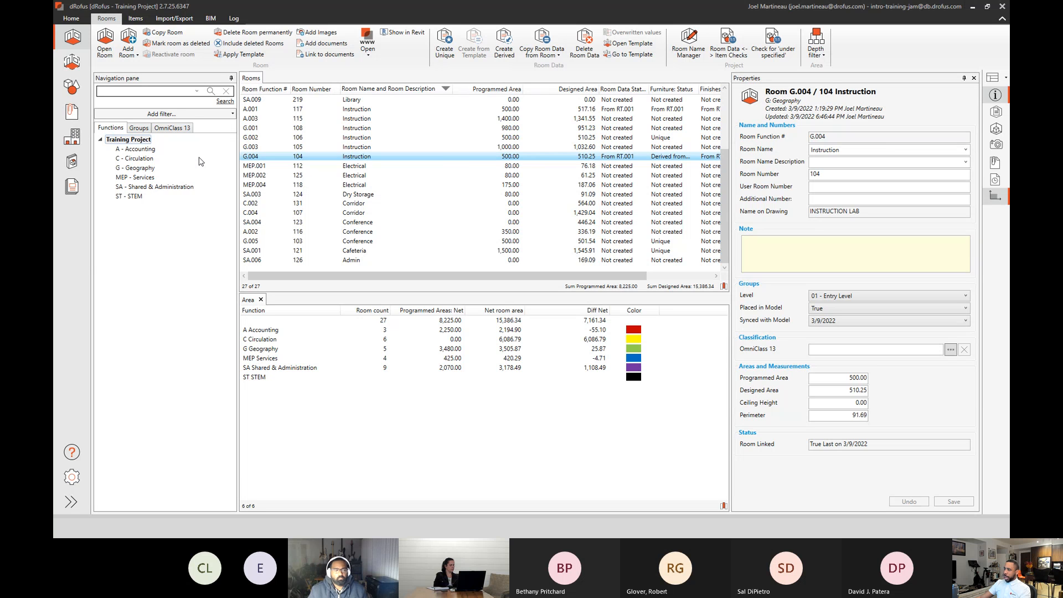
{"action": "left_click", "coordinate": [72, 88]}
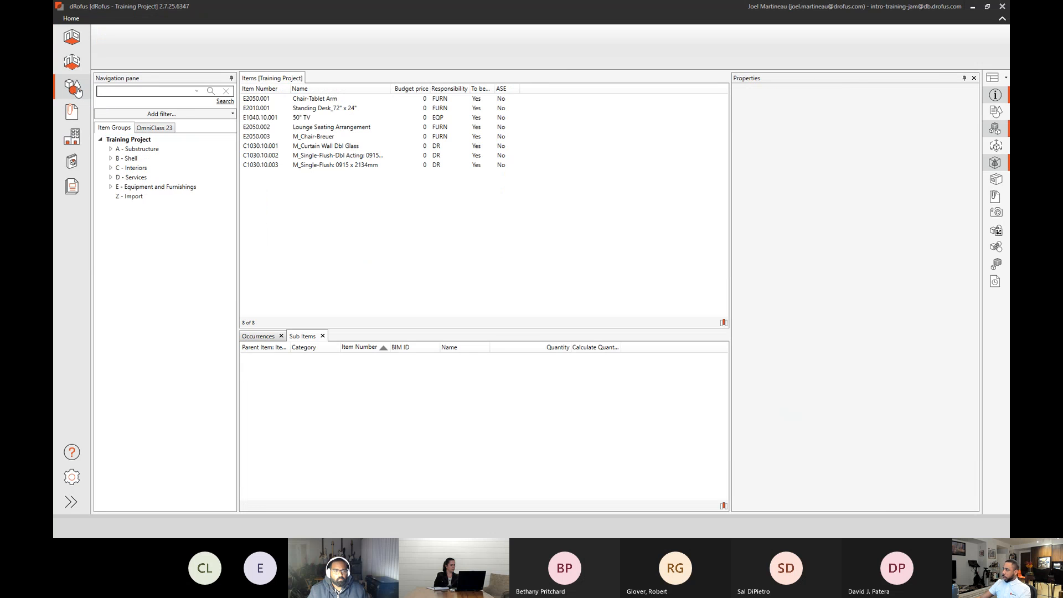
View the properties of item Chair-Tablet Arm, and return to the rooms and compare level groups 01 - Entry Level and 02 - Floor.
{"action": "left_click", "coordinate": [290, 102]}
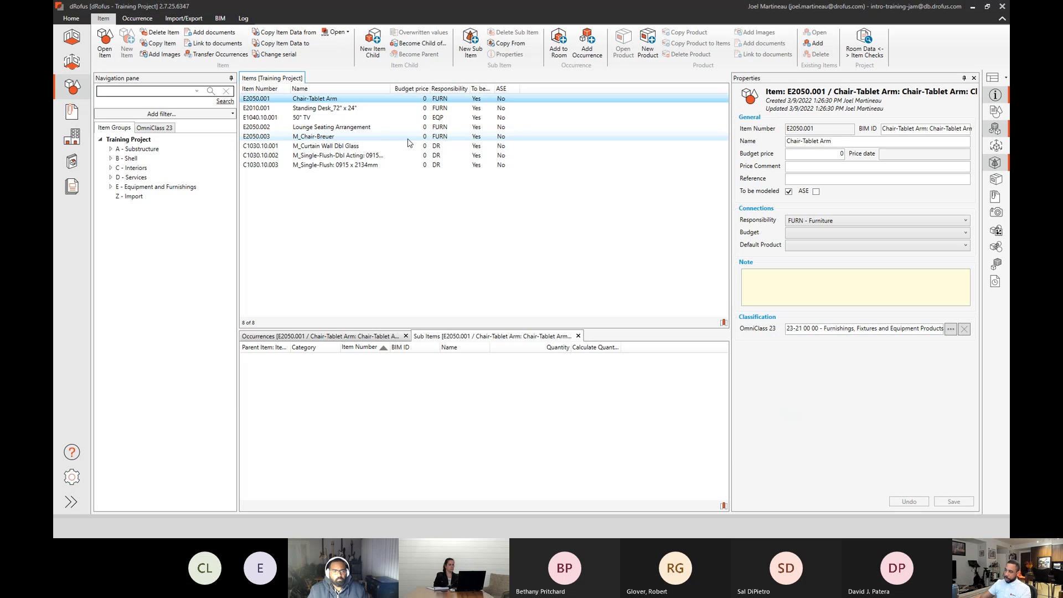
{"action": "left_click", "coordinate": [70, 42]}
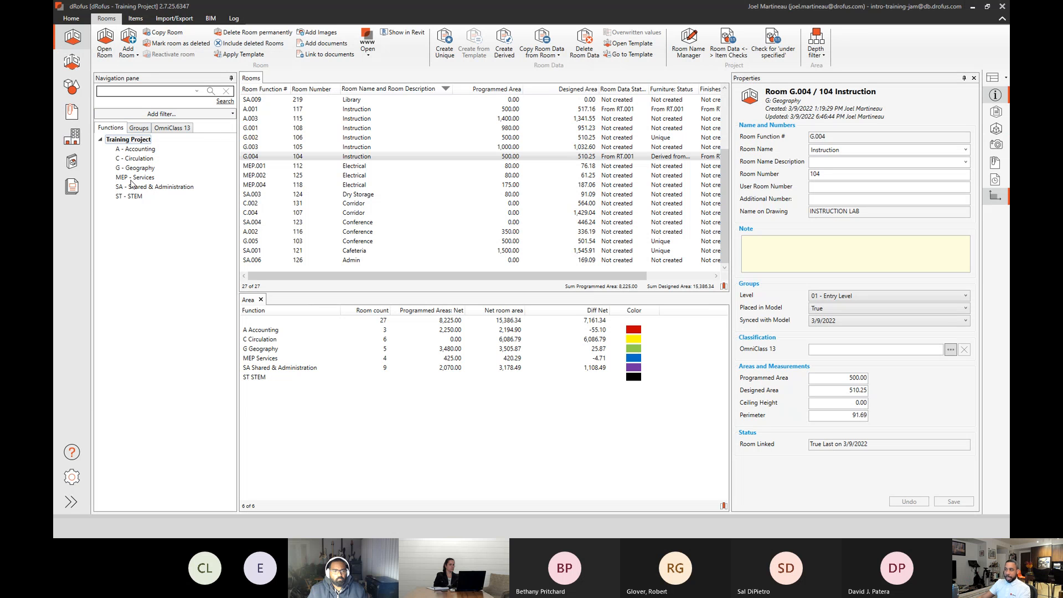
{"action": "left_click", "coordinate": [140, 128]}
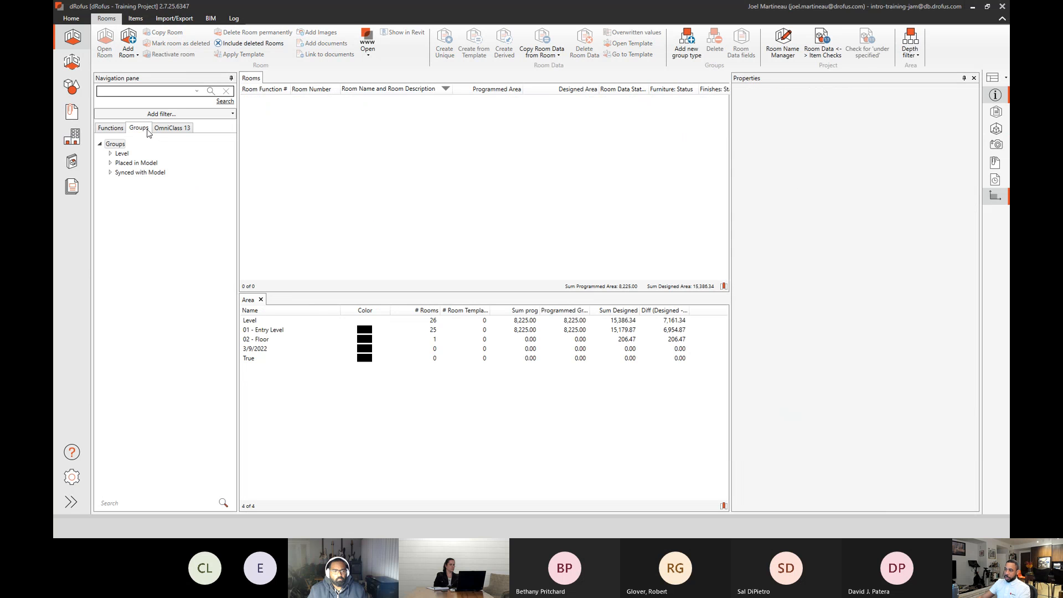
{"action": "left_click", "coordinate": [121, 155]}
{"action": "left_click", "coordinate": [110, 155]}
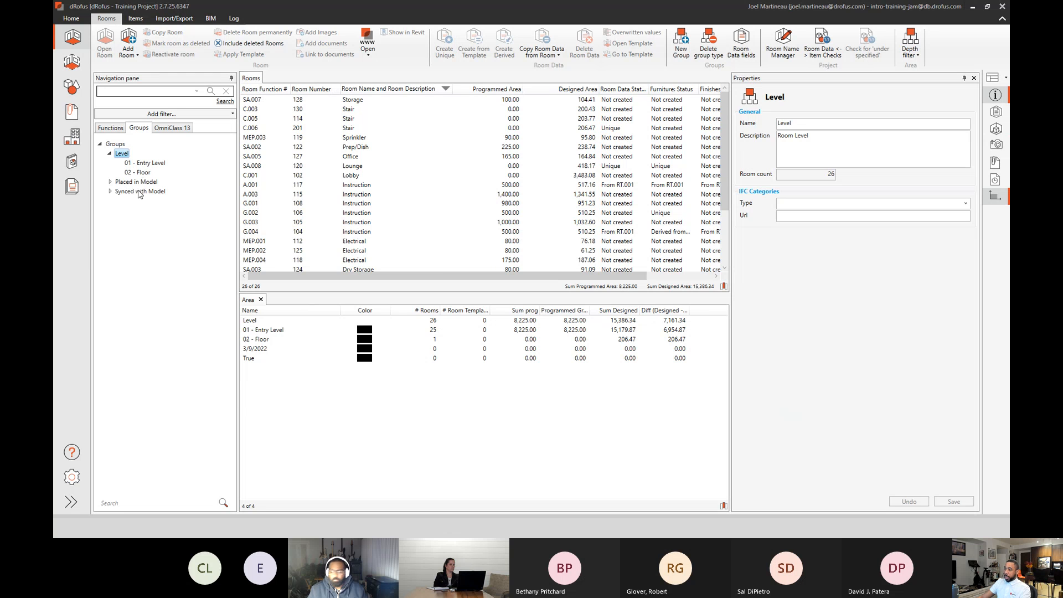
{"action": "left_click", "coordinate": [150, 166]}
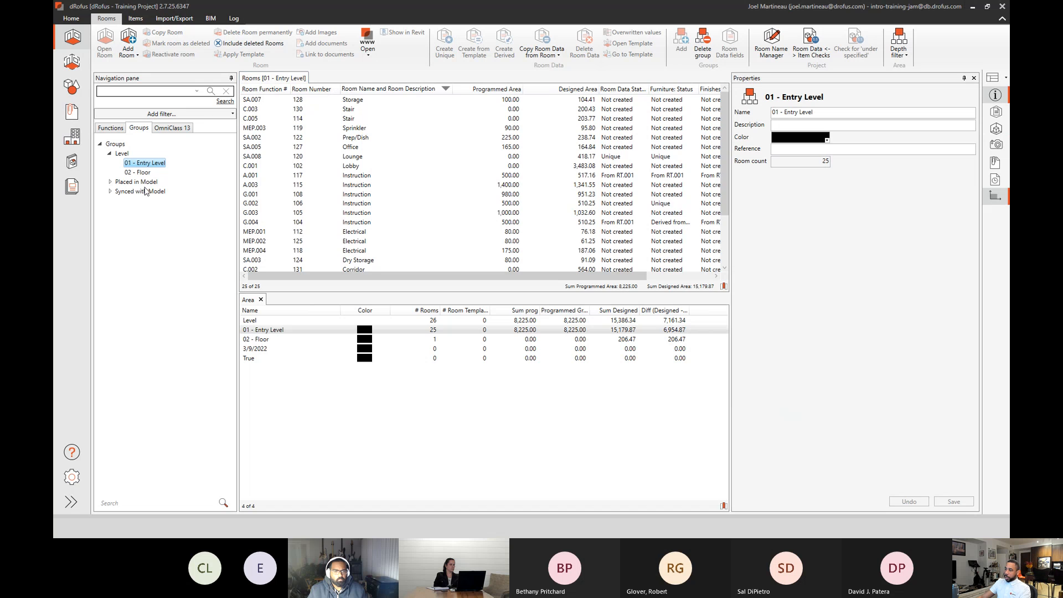
{"action": "left_click", "coordinate": [140, 173]}
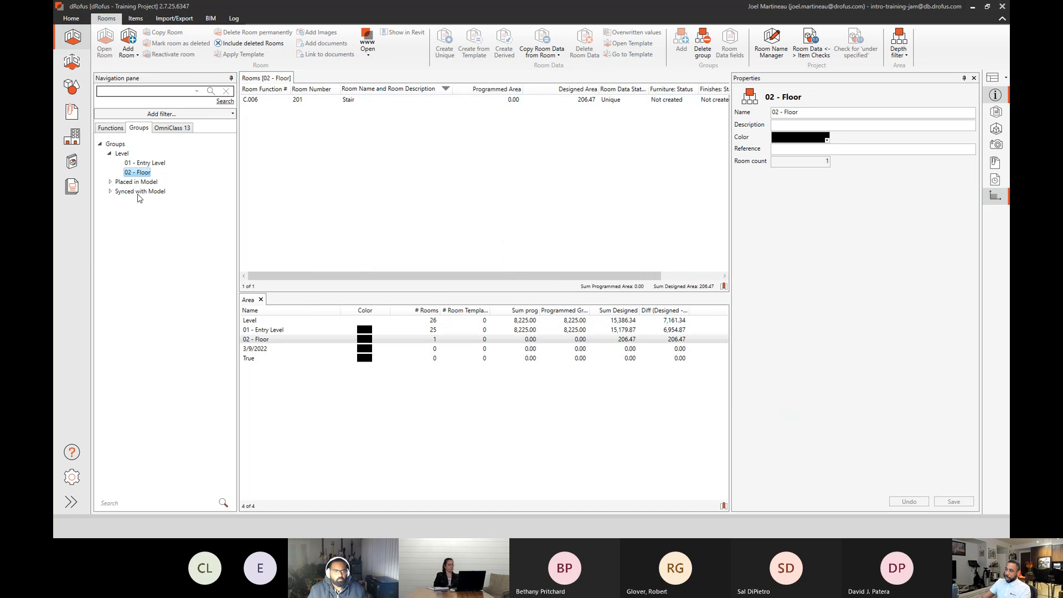
Switch to Revit and open the 02 - Floor floor plan.
{"action": "left_click", "coordinate": [973, 8]}
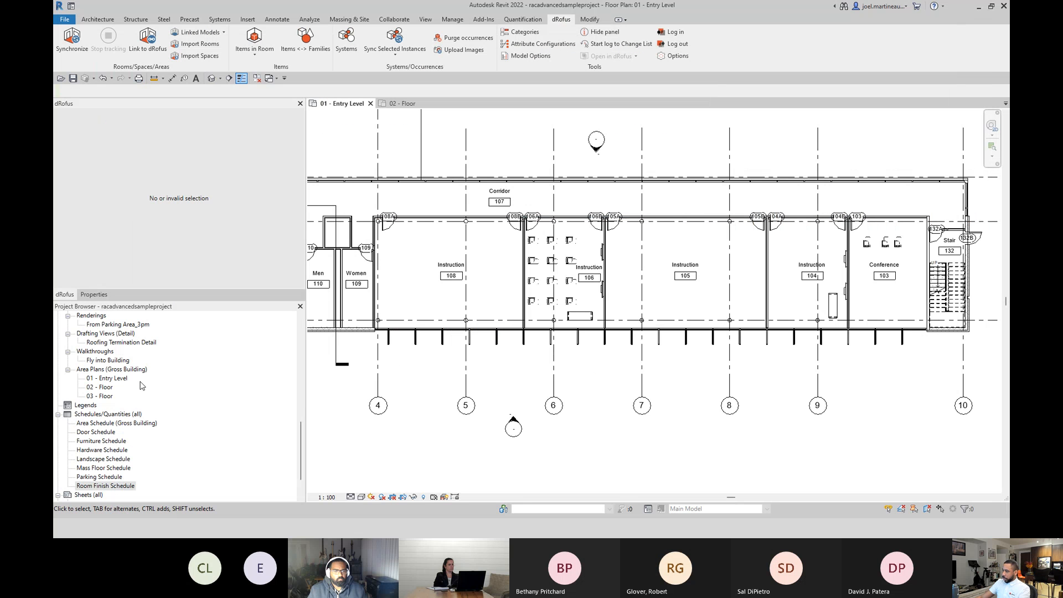
{"action": "left_click_drag", "start_coordinate": [302, 431], "coordinate": [301, 326]}
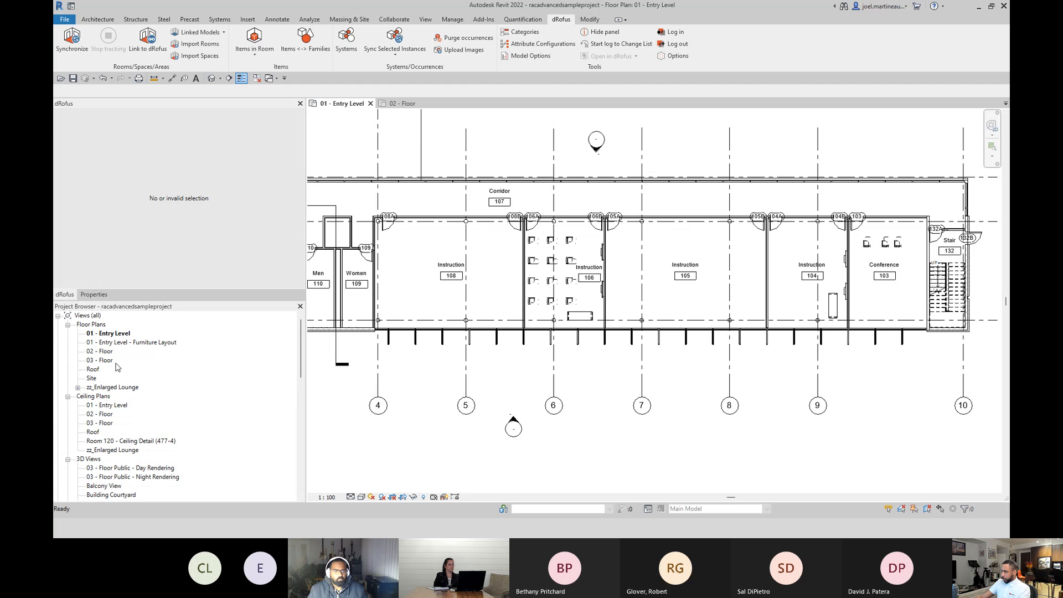
{"action": "double_click", "coordinate": [102, 351]}
Link the Revit room Library 219 to a newly created dRofus room under SA - Shared & Administration.
{"action": "scroll", "coordinate": [525, 299], "scroll_direction": "down", "scroll_amount": 2}
{"action": "middle_click_drag", "start_coordinate": [564, 293], "coordinate": [636, 292]}
{"action": "middle_click_drag", "start_coordinate": [403, 277], "coordinate": [629, 287]}
{"action": "scroll", "coordinate": [542, 334], "scroll_direction": "up", "scroll_amount": 1}
{"action": "scroll", "coordinate": [521, 338], "scroll_direction": "up", "scroll_amount": 1}
{"action": "middle_click_drag", "start_coordinate": [501, 347], "coordinate": [626, 334]}
{"action": "scroll", "coordinate": [476, 293], "scroll_direction": "up", "scroll_amount": 1}
{"action": "scroll", "coordinate": [357, 294], "scroll_direction": "up", "scroll_amount": 1}
{"action": "middle_click_drag", "start_coordinate": [379, 289], "coordinate": [625, 290]}
{"action": "scroll", "coordinate": [559, 275], "scroll_direction": "up", "scroll_amount": 2}
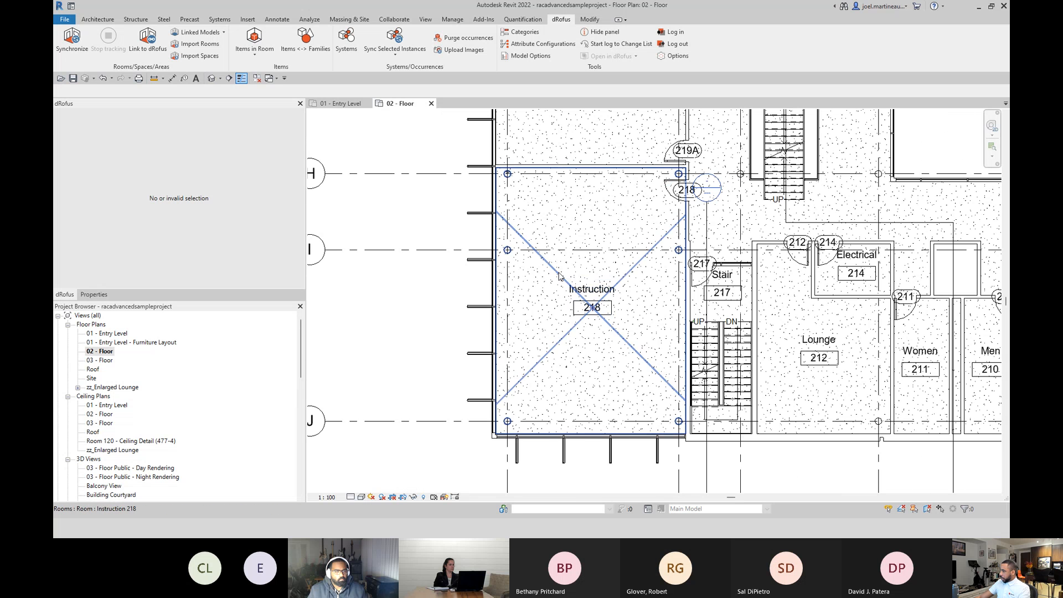
{"action": "scroll", "coordinate": [556, 230], "scroll_direction": "down", "scroll_amount": 5}
{"action": "middle_click_drag", "start_coordinate": [555, 230], "coordinate": [532, 382]}
{"action": "scroll", "coordinate": [540, 304], "scroll_direction": "up", "scroll_amount": 4}
{"action": "scroll", "coordinate": [541, 301], "scroll_direction": "down", "scroll_amount": 1}
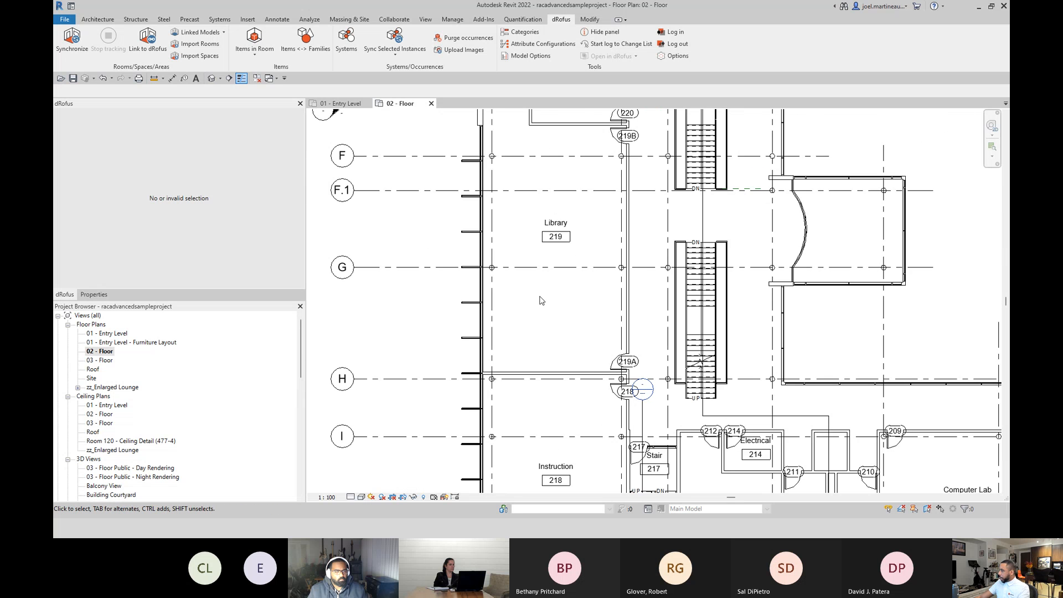
{"action": "middle_click_drag", "start_coordinate": [541, 300], "coordinate": [540, 324]}
{"action": "left_click", "coordinate": [518, 207]}
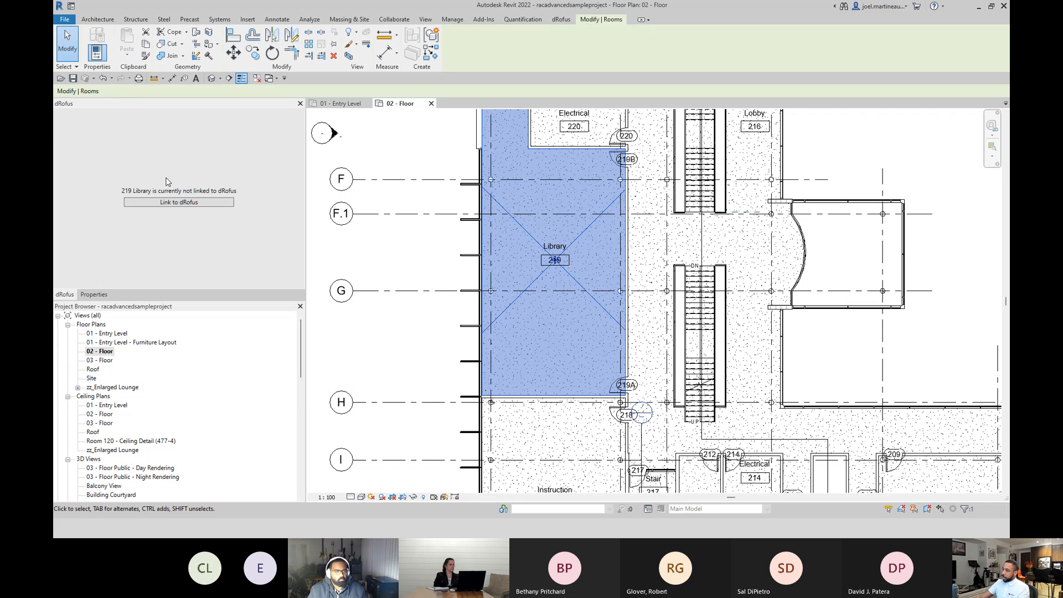
{"action": "left_click", "coordinate": [170, 202]}
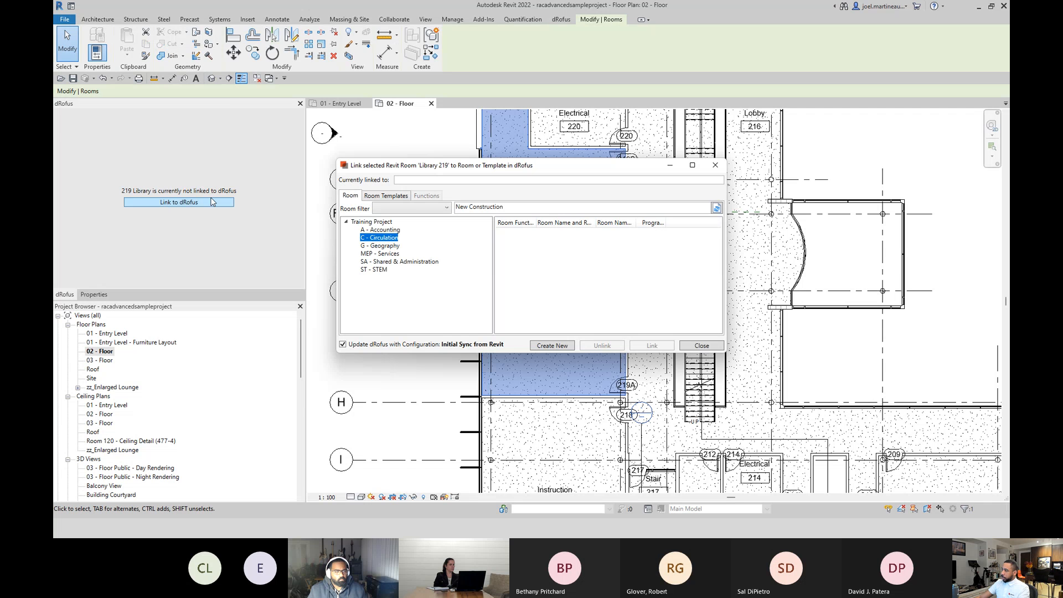
{"action": "left_click", "coordinate": [387, 262]}
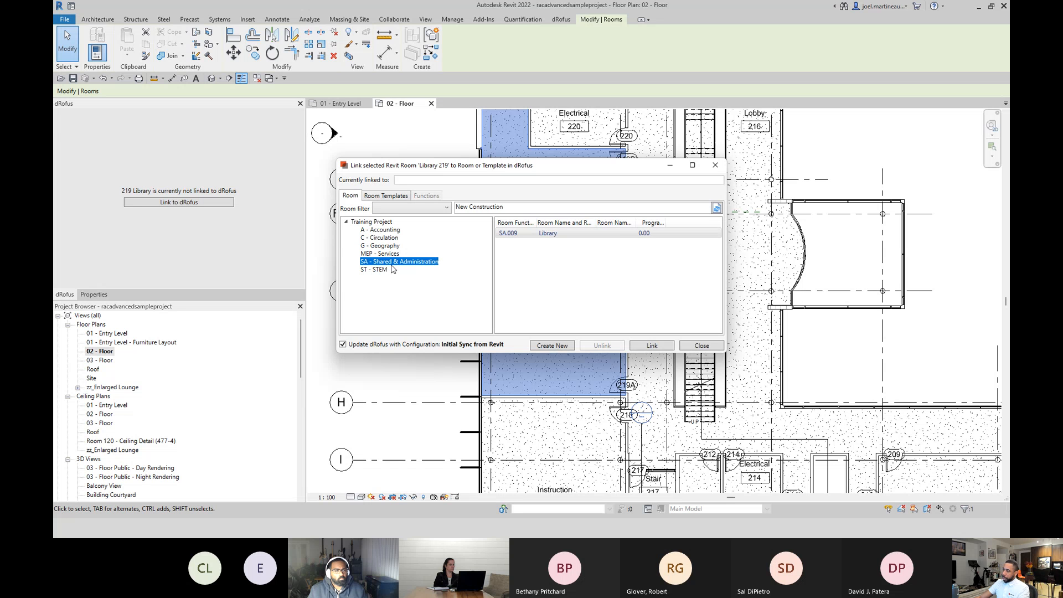
{"action": "left_click", "coordinate": [557, 234]}
{"action": "left_click", "coordinate": [559, 346]}
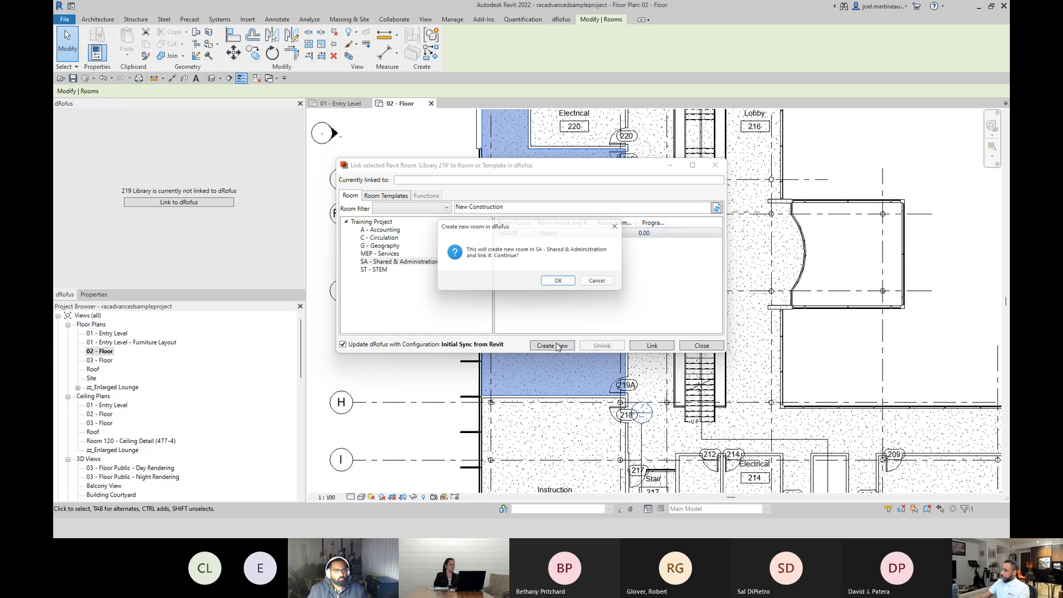
{"action": "left_click", "coordinate": [559, 282]}
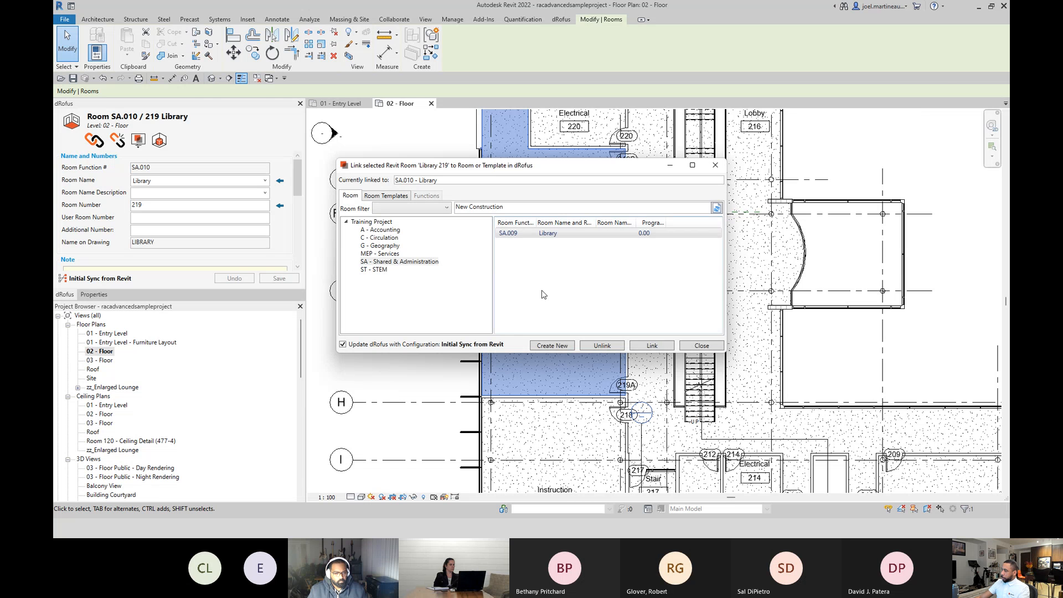
{"action": "left_click", "coordinate": [702, 346]}
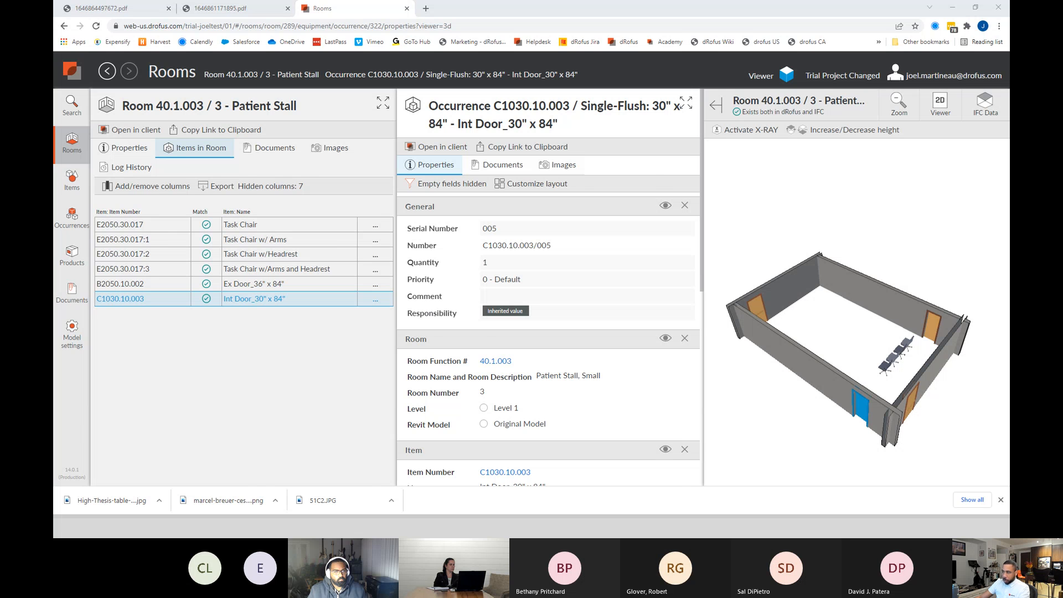
Switch to dRofus, reload the rooms of level group 02 - Floor to check the Library, and widen the Designed Area column.
{"action": "key", "text": "alt+Tab"}
{"action": "left_click", "coordinate": [147, 163]}
{"action": "left_click", "coordinate": [145, 173]}
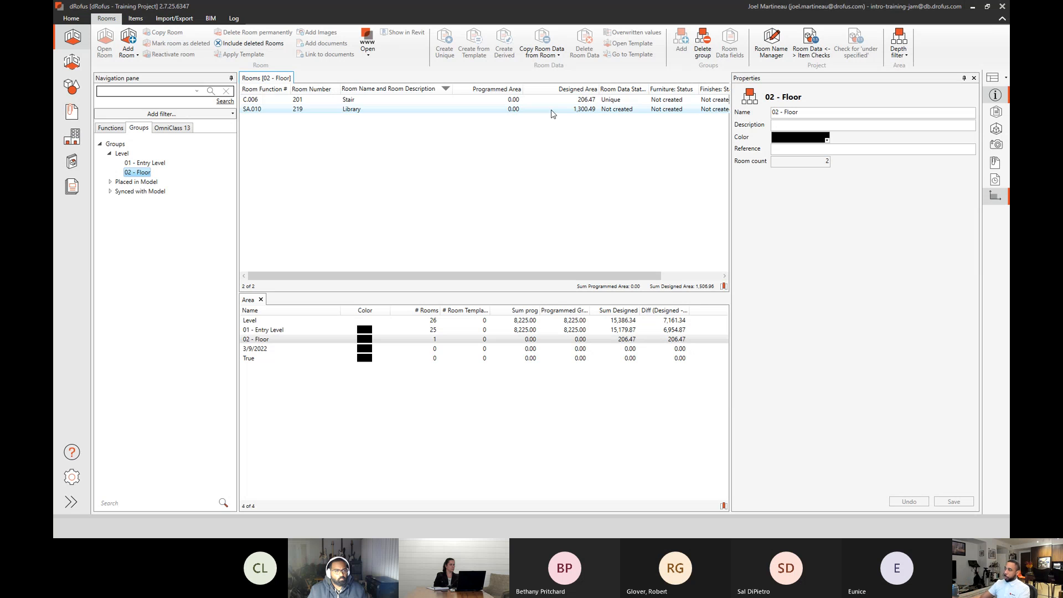
{"action": "left_click_drag", "start_coordinate": [599, 89], "coordinate": [623, 86]}
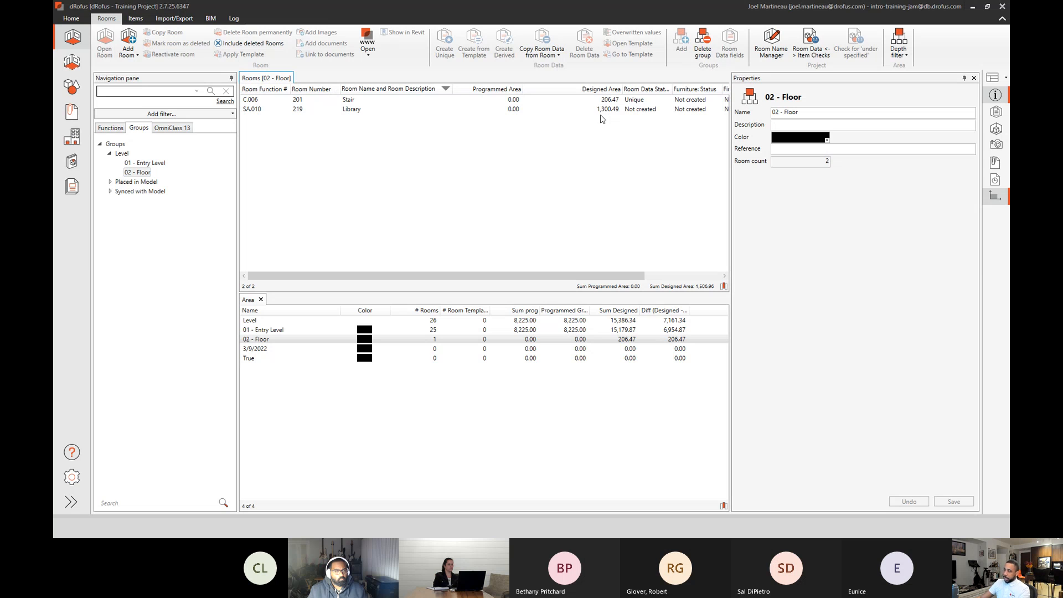
Remove the Equipment, Finishes and Furniture status columns and the Room Data Status column from the full project's room list.
{"action": "left_click", "coordinate": [111, 128]}
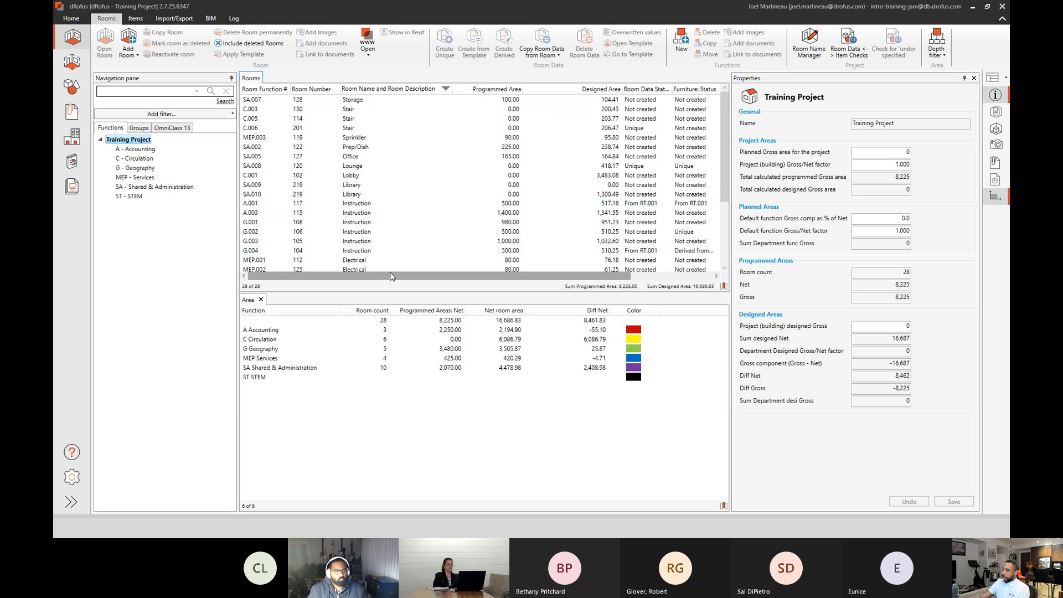
{"action": "left_click_drag", "start_coordinate": [391, 278], "coordinate": [462, 278]}
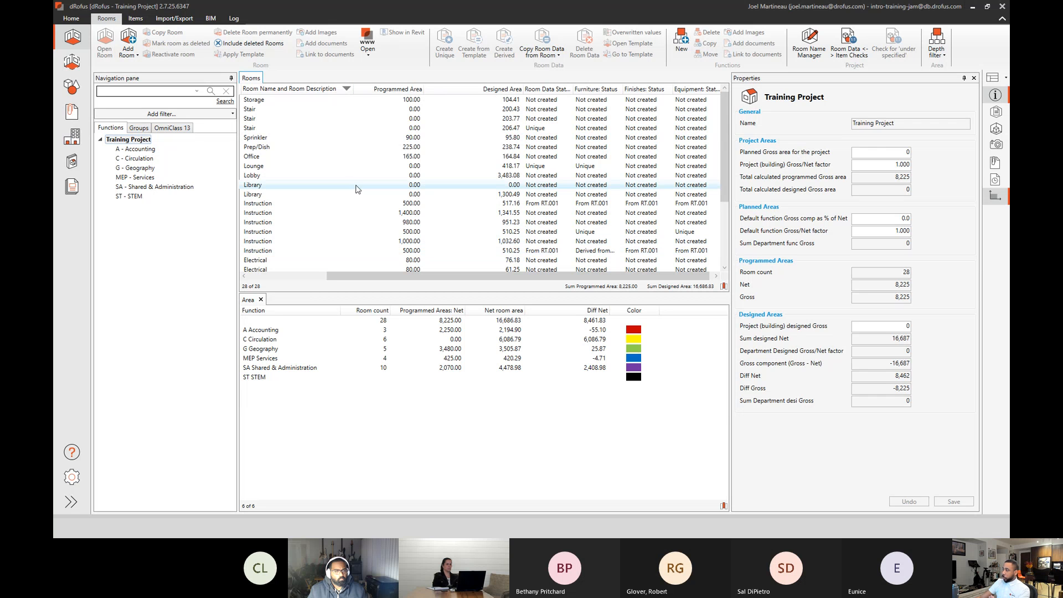
{"action": "left_click", "coordinate": [723, 286]}
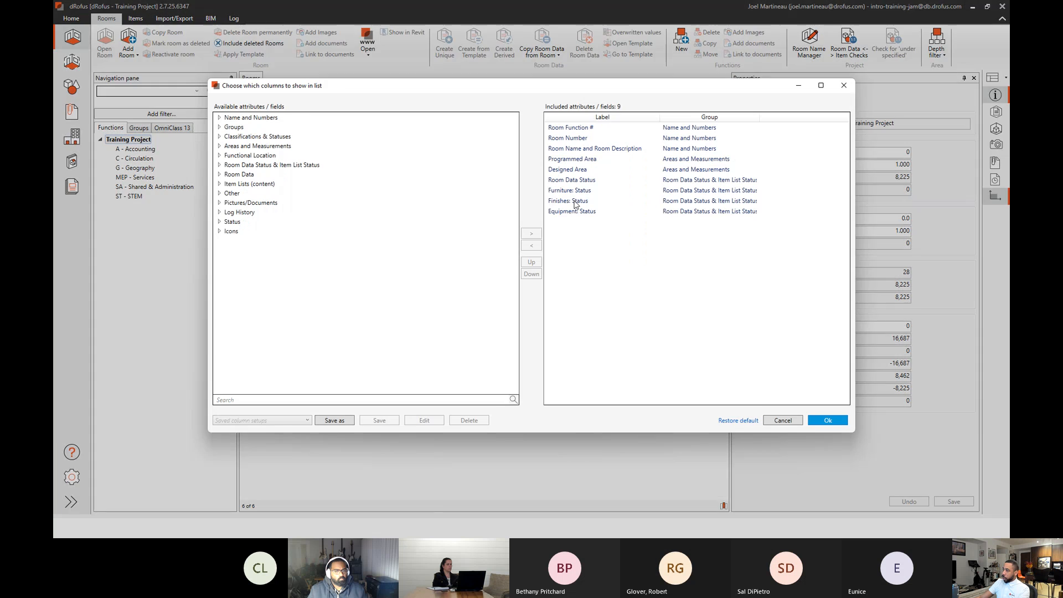
{"action": "left_click_drag", "start_coordinate": [337, 89], "coordinate": [279, 143]}
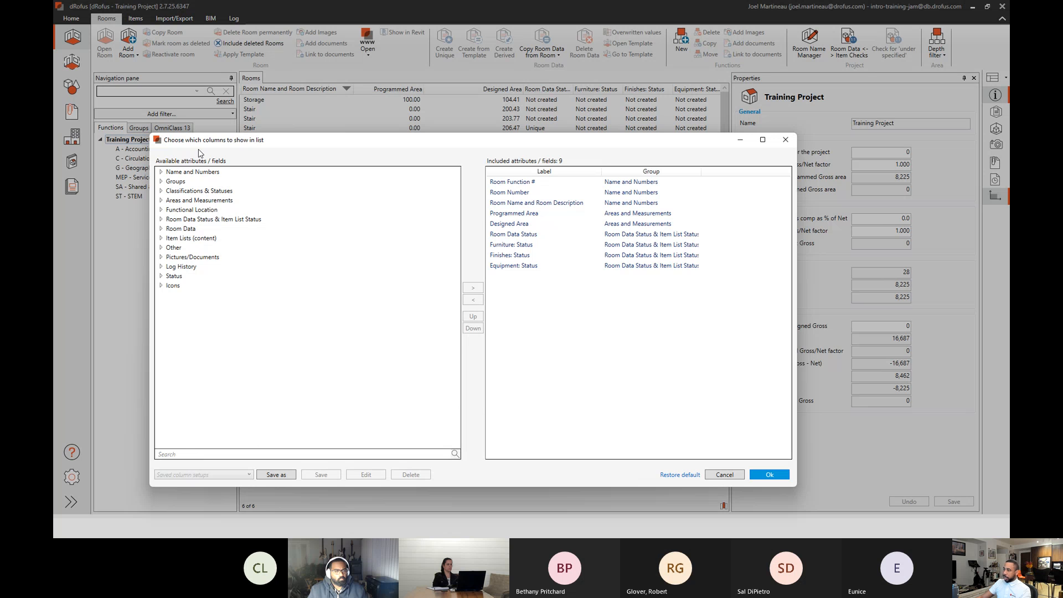
{"action": "left_click", "coordinate": [514, 266]}
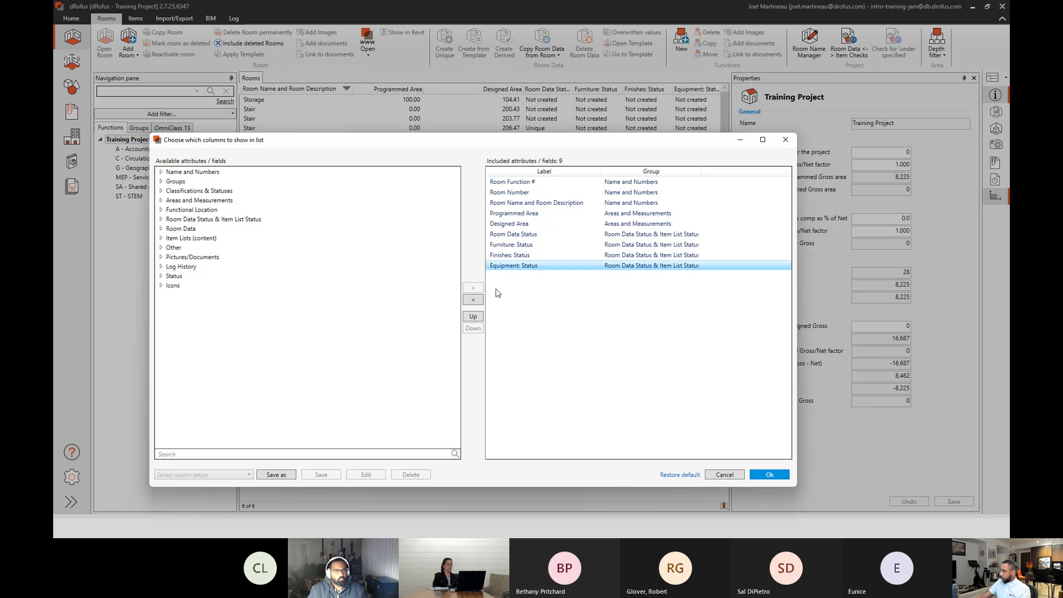
{"action": "left_click", "coordinate": [474, 300]}
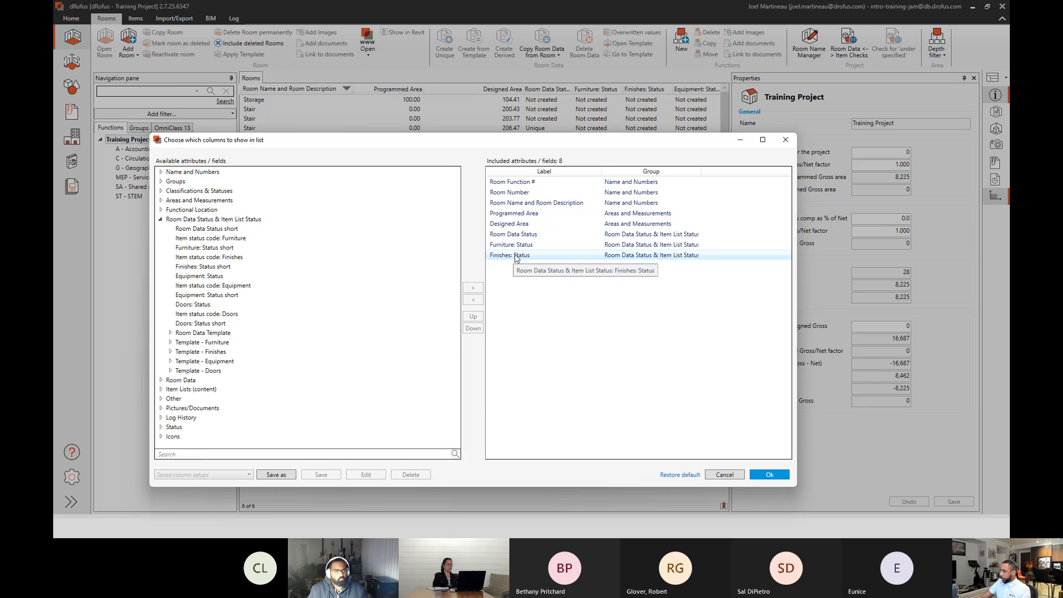
{"action": "left_click", "coordinate": [514, 256]}
{"action": "left_click", "coordinate": [476, 300]}
{"action": "left_click", "coordinate": [514, 245]}
{"action": "left_click", "coordinate": [475, 300]}
{"action": "left_click", "coordinate": [516, 234]}
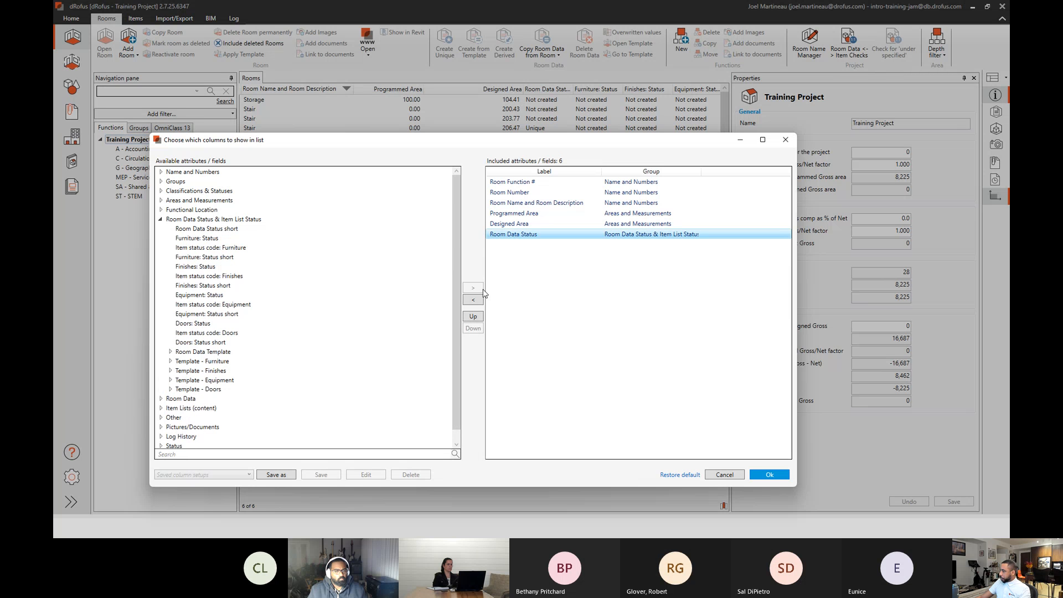
{"action": "left_click", "coordinate": [473, 300]}
Save the column setup as Area Review, neither shared nor default, and apply it to the room list.
{"action": "left_click", "coordinate": [276, 475]}
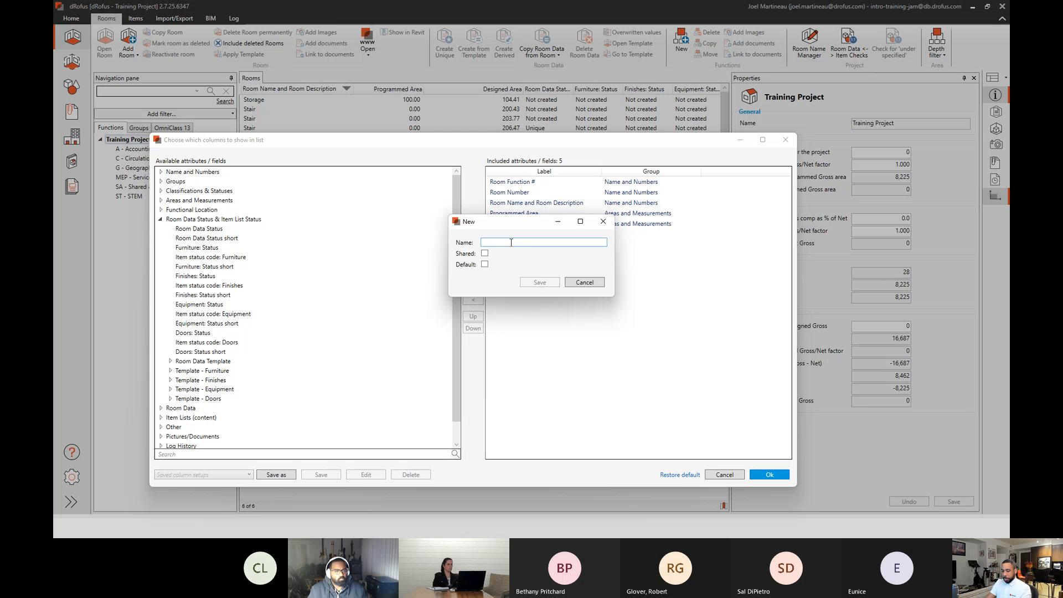
{"action": "type", "text": "Area Review"}
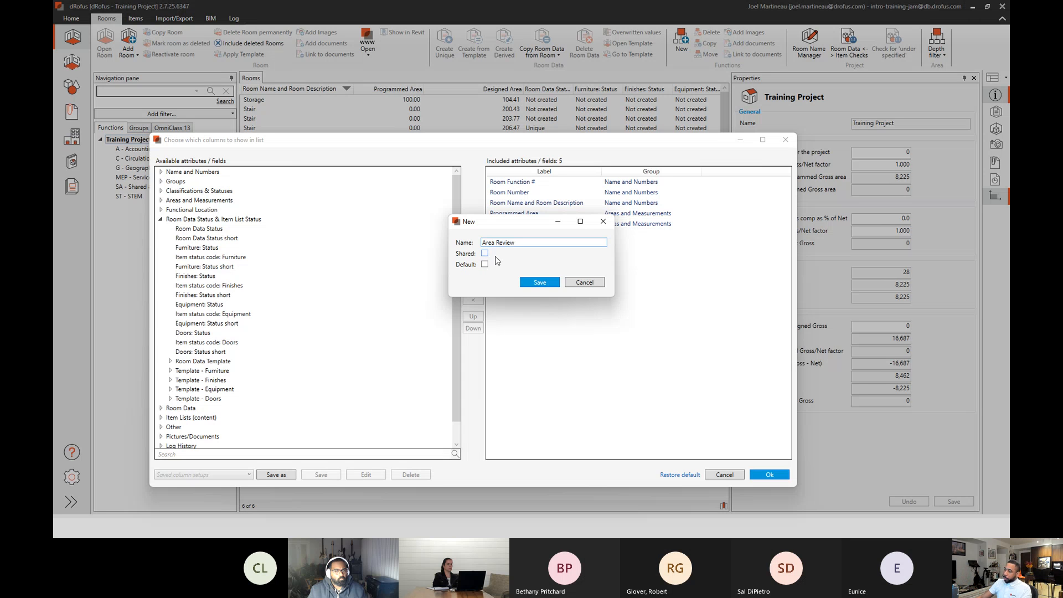
{"action": "left_click", "coordinate": [536, 281]}
{"action": "left_click", "coordinate": [764, 475]}
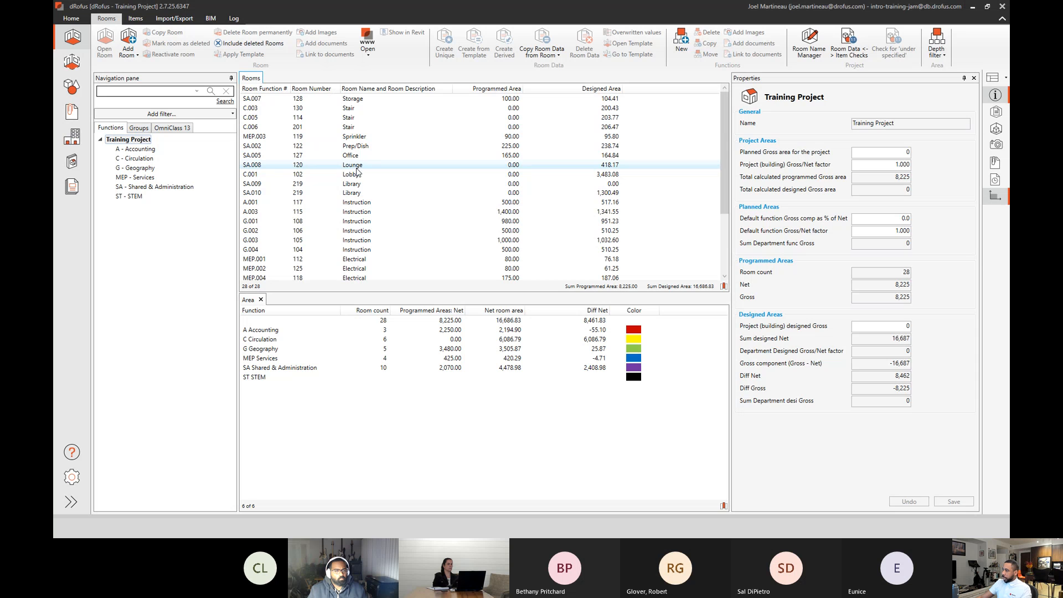
Show the images and documents of Lounge SA.008 (120) and browse through its Revit detail, ceiling detail and interior images.
{"action": "left_click", "coordinate": [355, 166]}
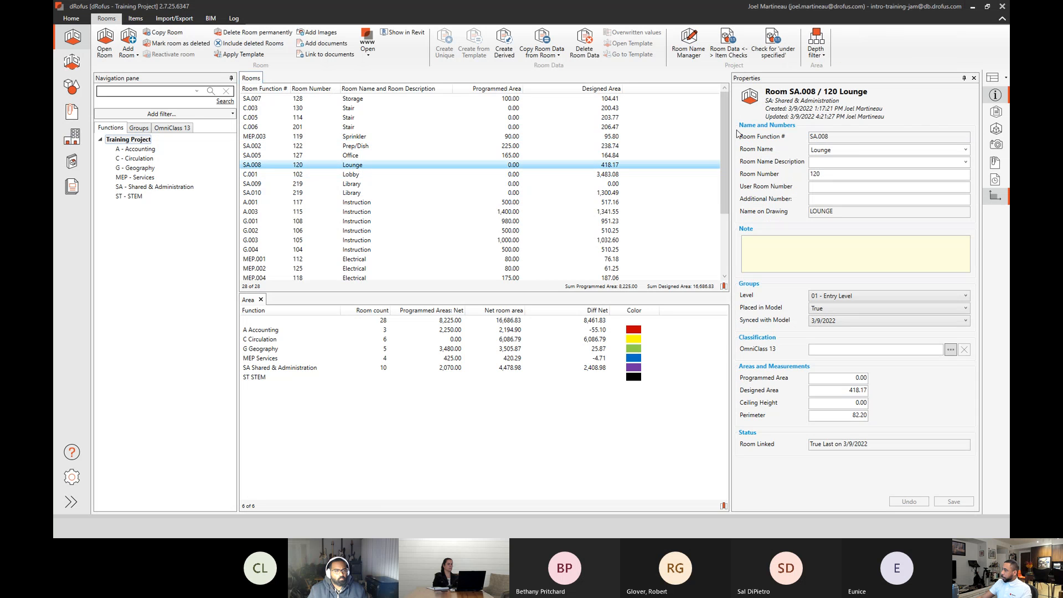
{"action": "left_click", "coordinate": [994, 144]}
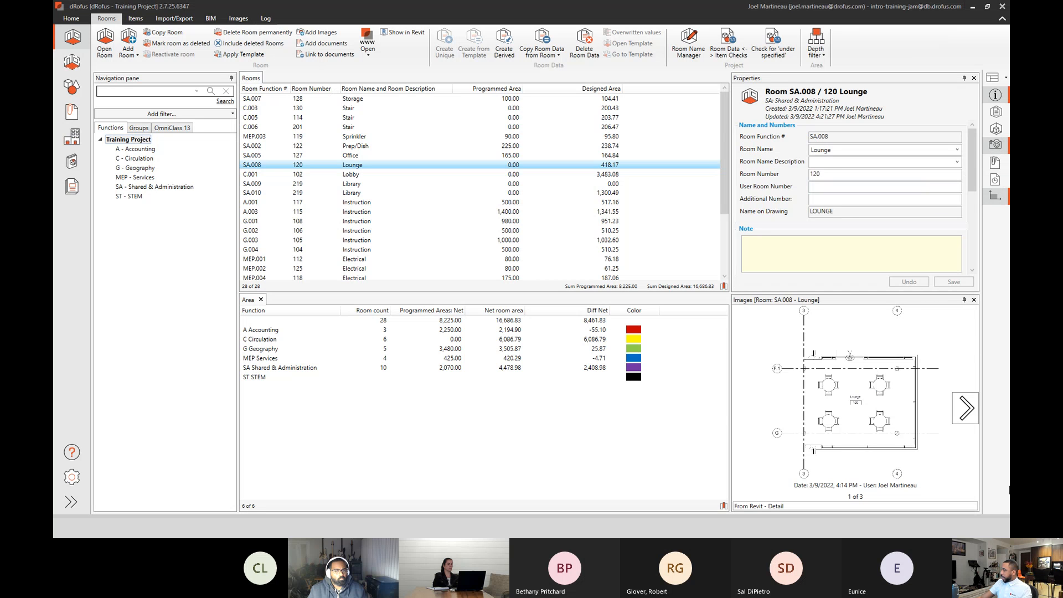
{"action": "left_click", "coordinate": [966, 408]}
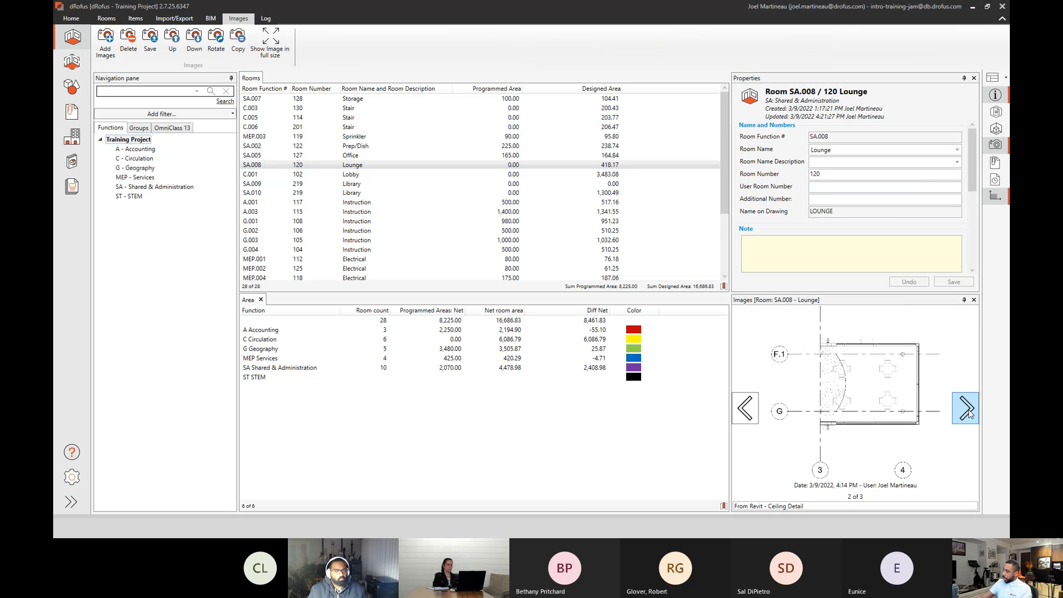
{"action": "left_click", "coordinate": [965, 410]}
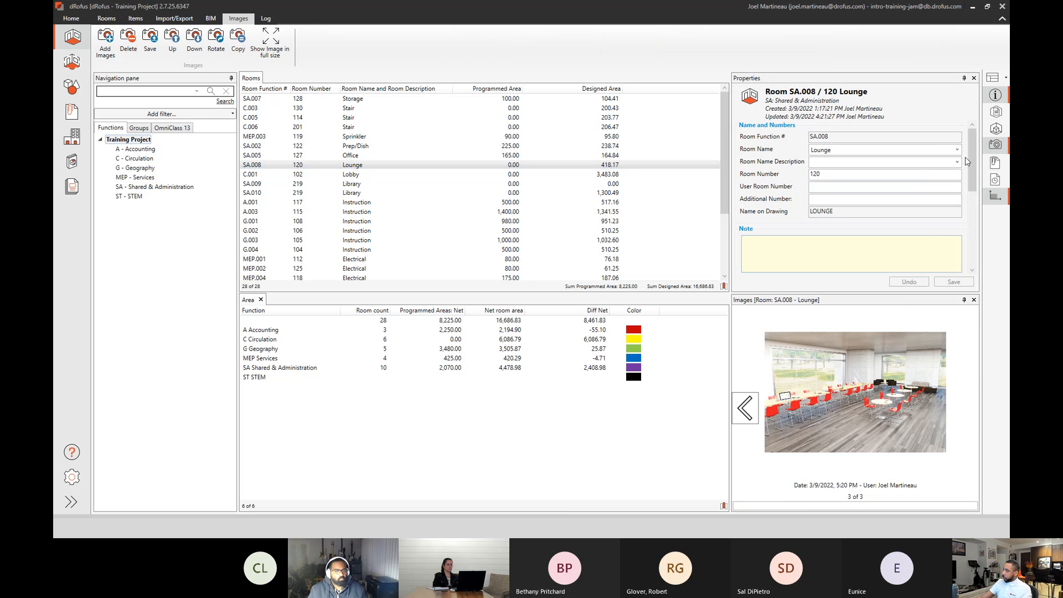
{"action": "left_click", "coordinate": [995, 165]}
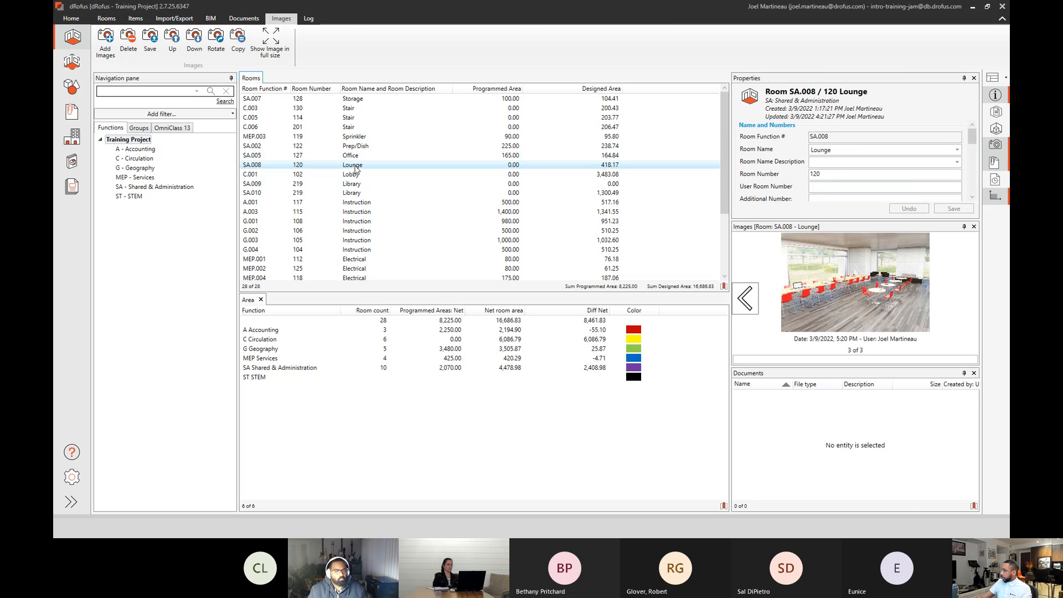
{"action": "left_click", "coordinate": [415, 165]}
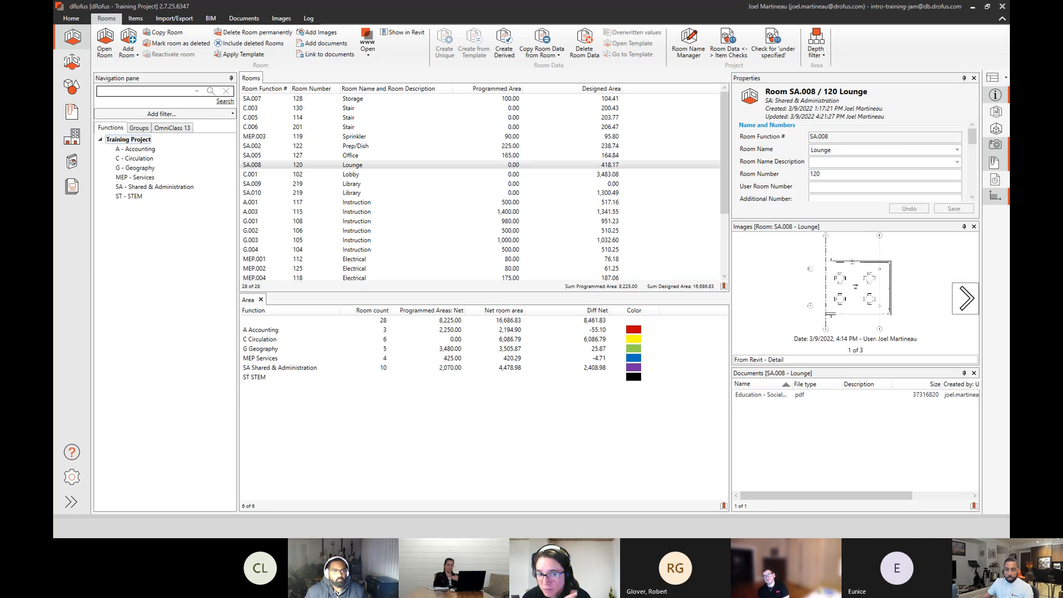
{"action": "key", "text": "Escape"}
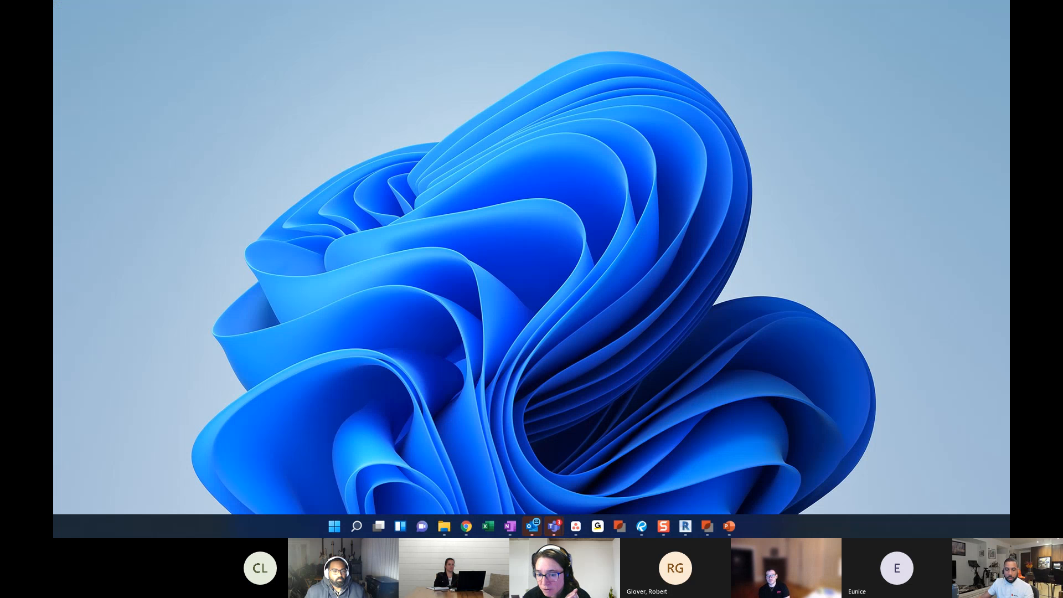
Switch to dRofus and open the Rooms Excel export in Reports and Exports.
{"action": "key", "text": "alt+Tab"}
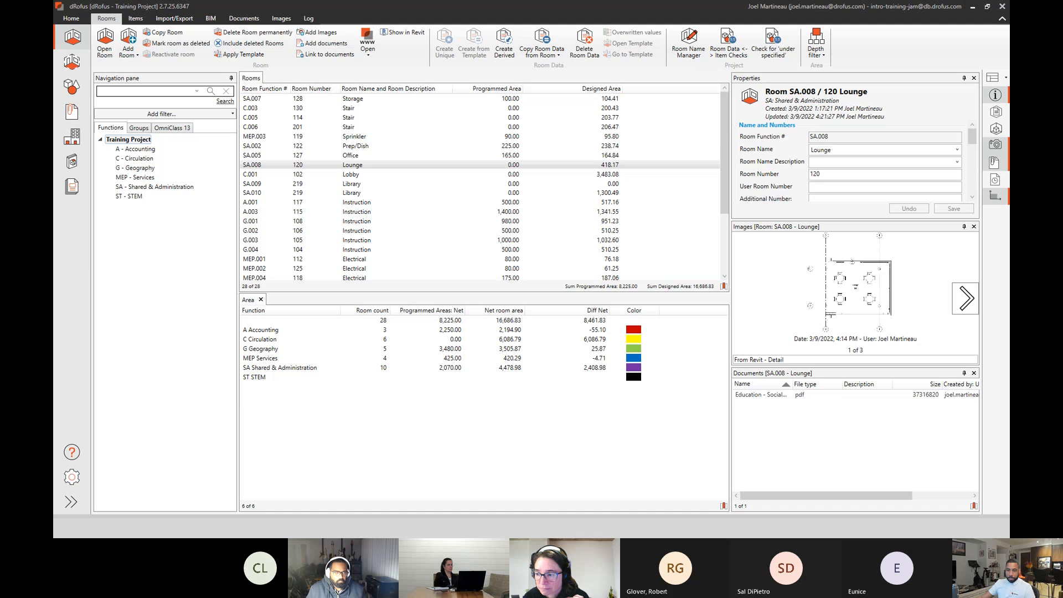
{"action": "key", "text": "alt+Tab"}
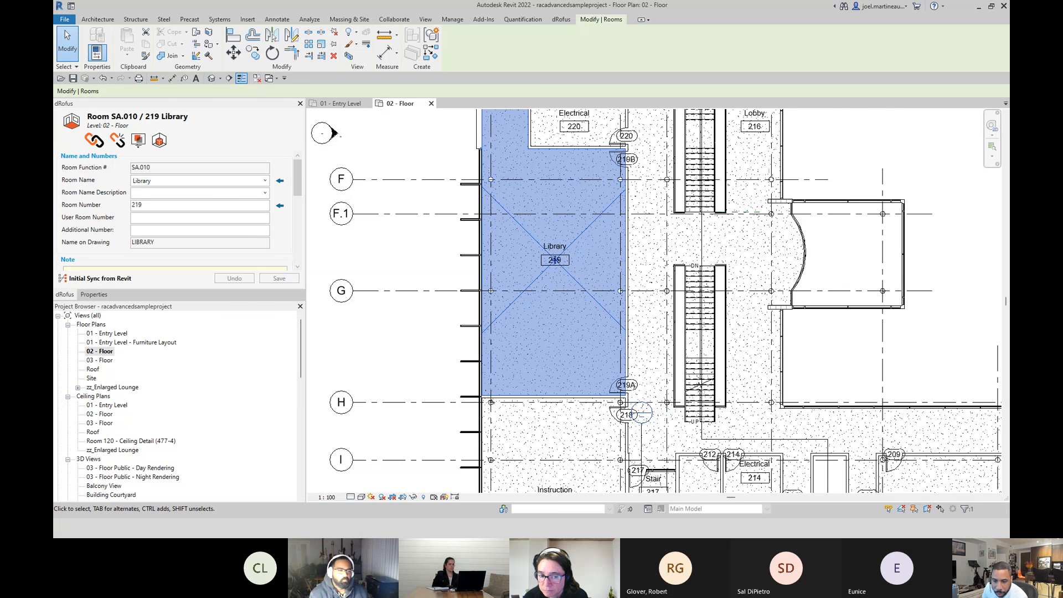
{"action": "key", "text": "alt+Tab"}
{"action": "left_click", "coordinate": [73, 194]}
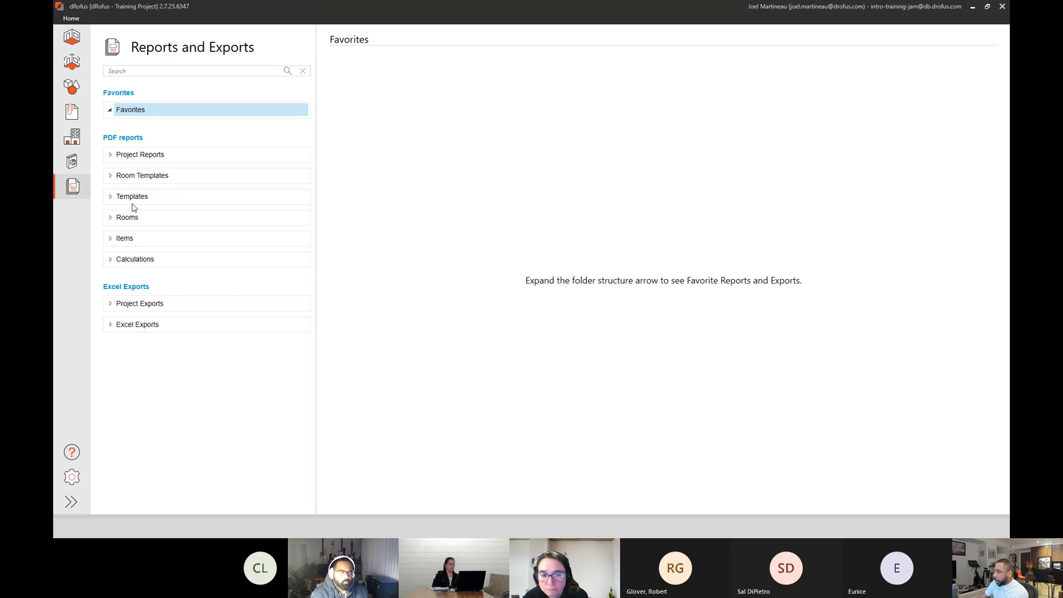
{"action": "left_click", "coordinate": [110, 325]}
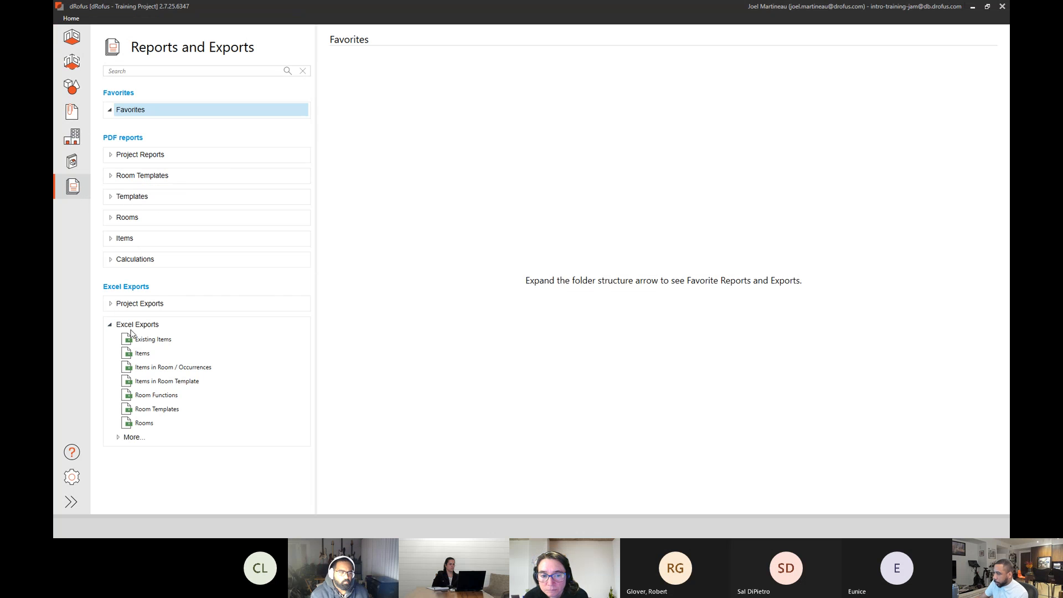
{"action": "left_click", "coordinate": [144, 424]}
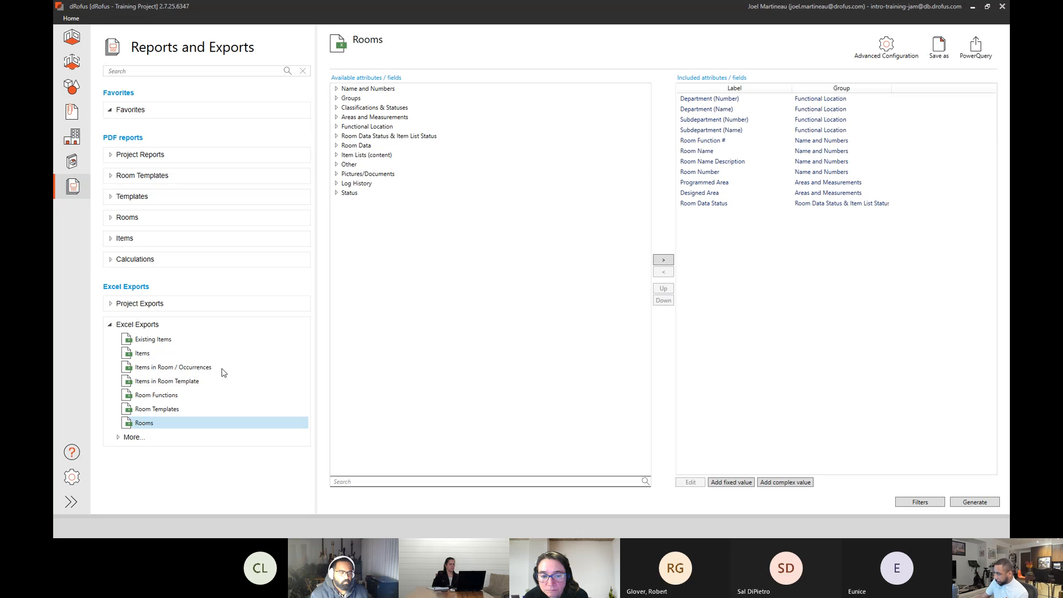
Remove Room Data Status from the export's included fields and generate the Rooms spreadsheet.
{"action": "left_click", "coordinate": [717, 204]}
{"action": "left_click", "coordinate": [664, 272]}
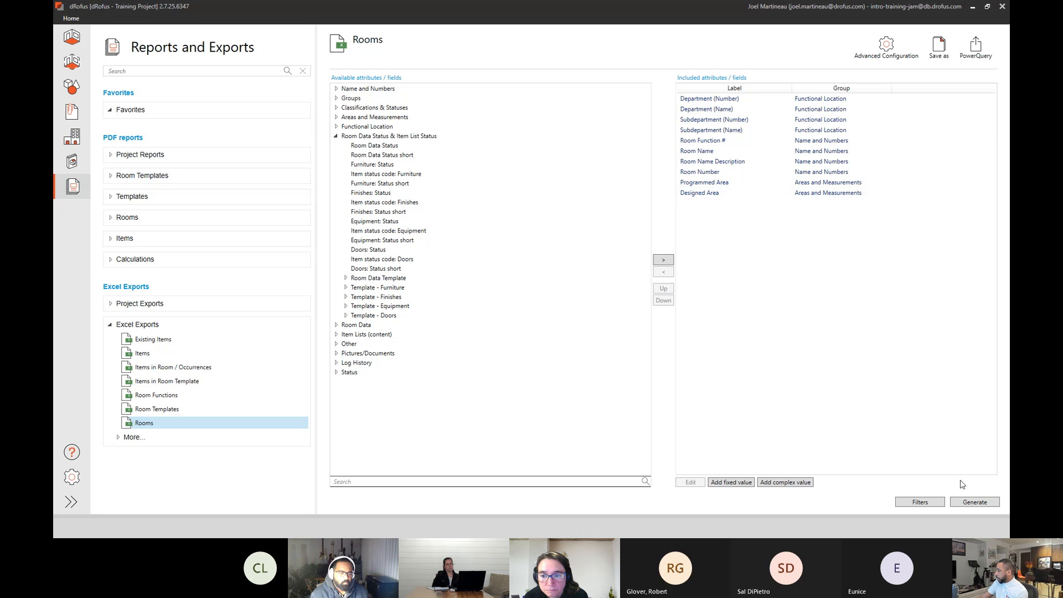
{"action": "left_click", "coordinate": [975, 503]}
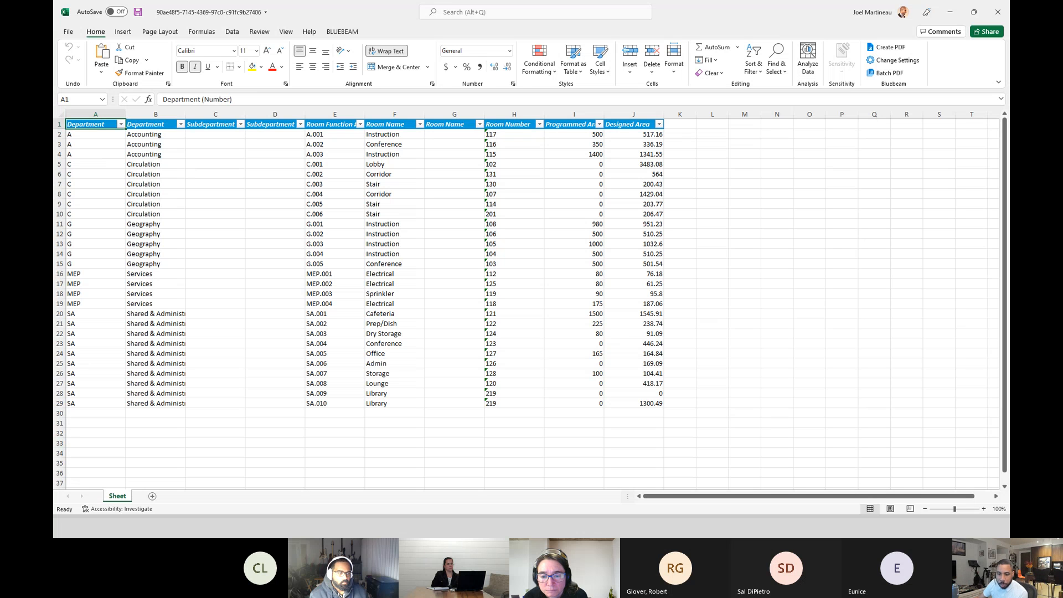
Switch to Revit, clear the Library room selection in the 02 - Floor plan, and start placing a Chair-Viper: Chair component.
{"action": "key", "text": "alt+Tab"}
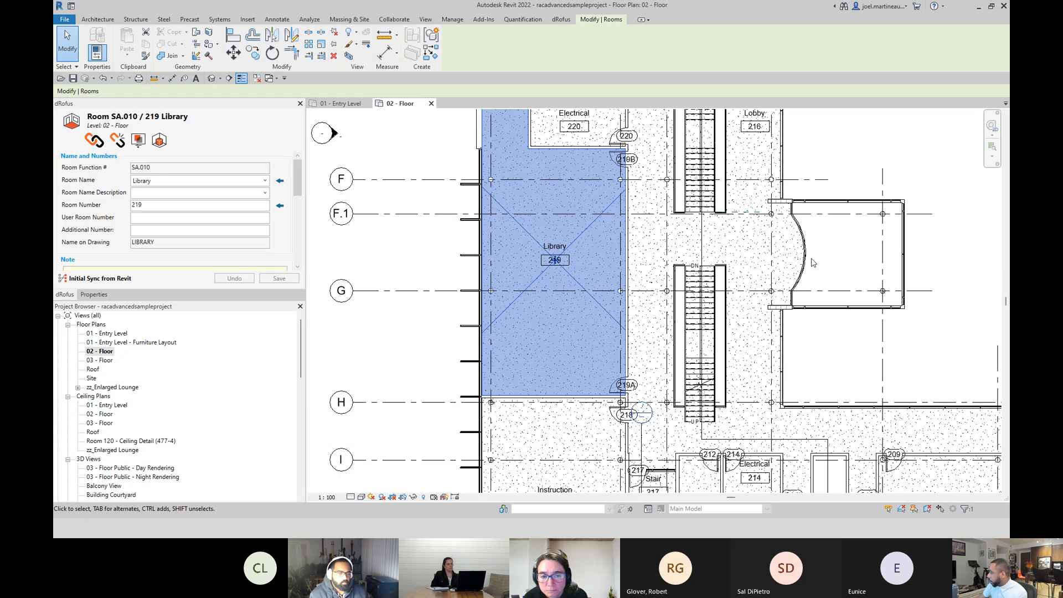
{"action": "left_click", "coordinate": [974, 259]}
{"action": "scroll", "coordinate": [897, 342], "scroll_direction": "down", "scroll_amount": 2}
{"action": "middle_click_drag", "start_coordinate": [894, 345], "coordinate": [574, 243]}
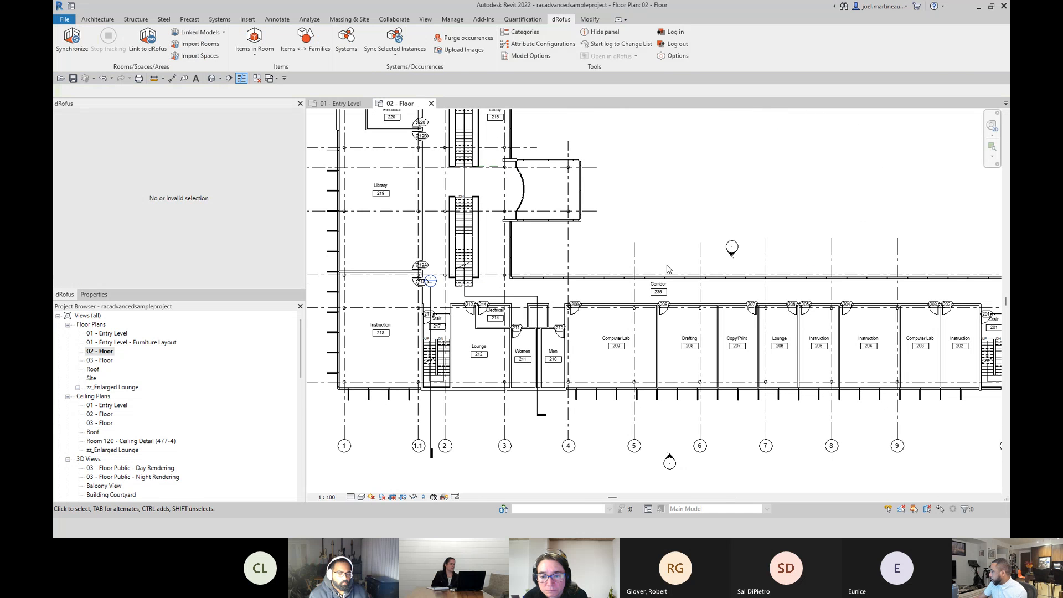
{"action": "left_click", "coordinate": [109, 22]}
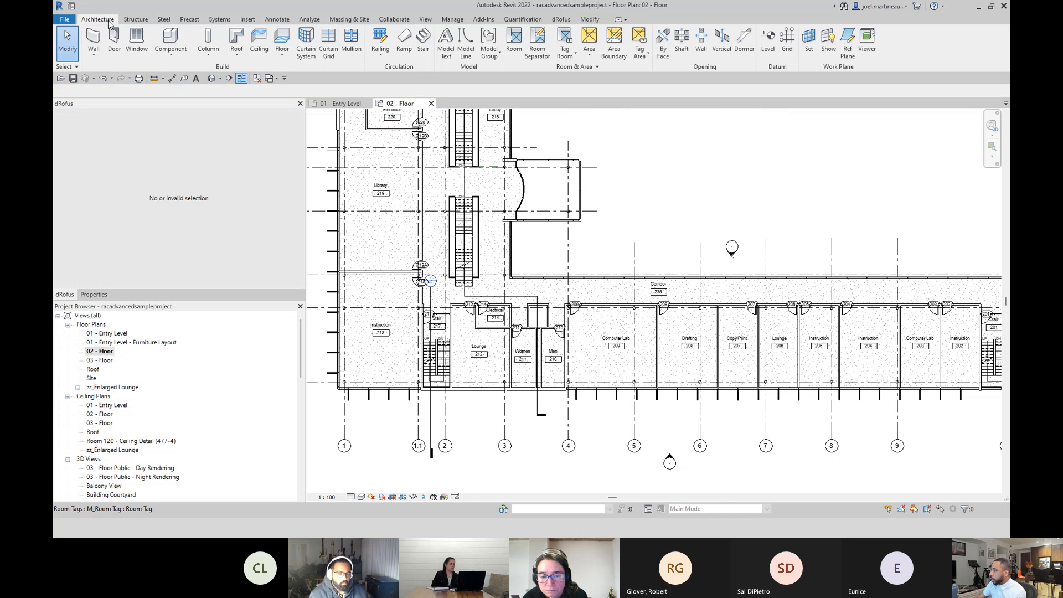
{"action": "left_click", "coordinate": [171, 39]}
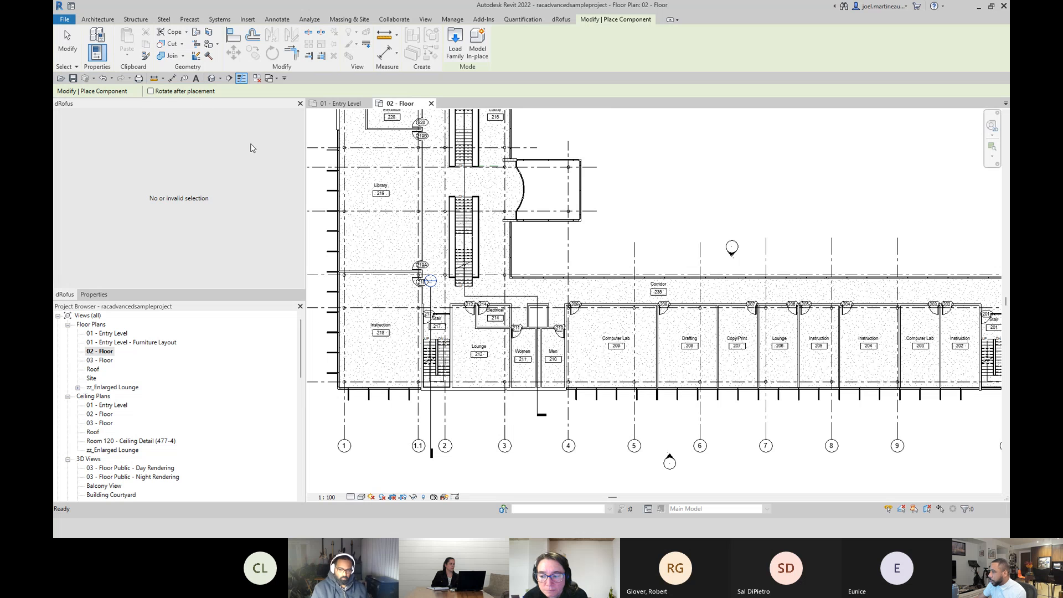
{"action": "left_click", "coordinate": [91, 295]}
{"action": "left_click", "coordinate": [296, 127]}
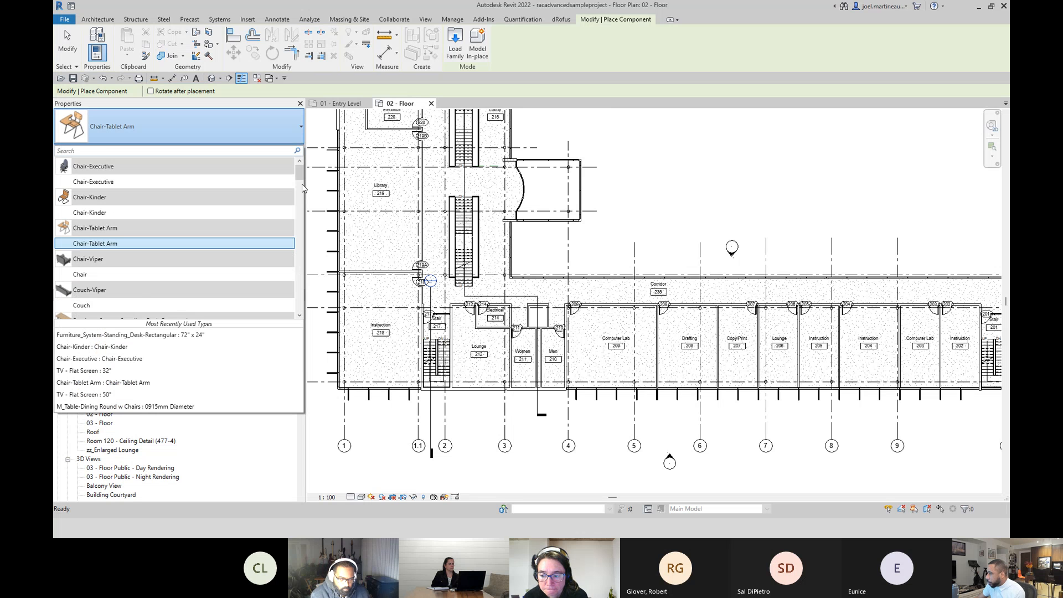
{"action": "scroll", "coordinate": [288, 196], "scroll_direction": "down", "scroll_amount": 3}
{"action": "scroll", "coordinate": [280, 202], "scroll_direction": "up", "scroll_amount": 2}
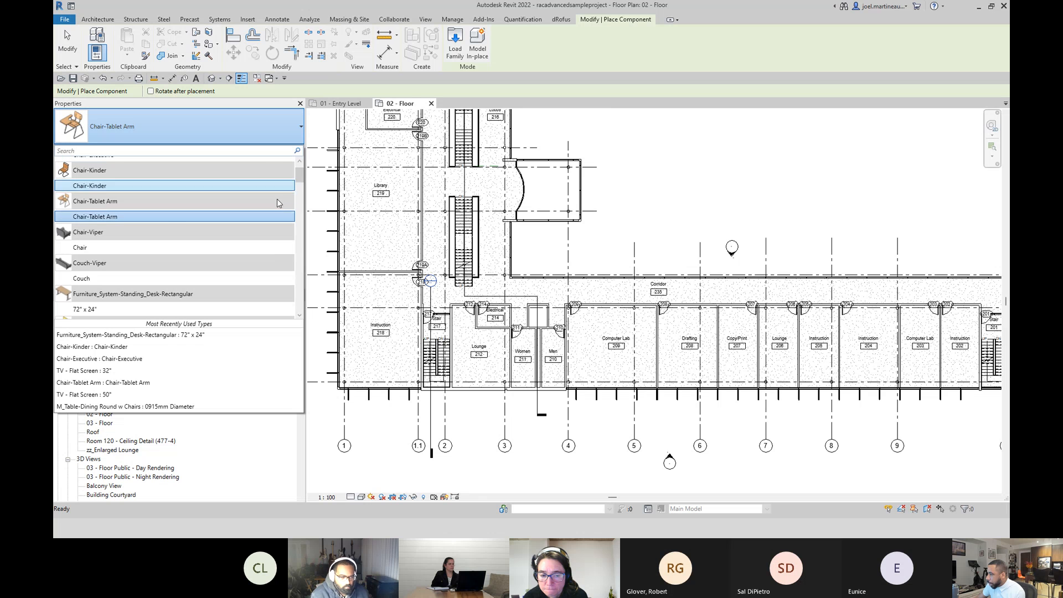
{"action": "left_click", "coordinate": [107, 247]}
Place one chair in Computer Lab 209, about 20'-0" from the wall shared with room 208, and end placement.
{"action": "scroll", "coordinate": [598, 327], "scroll_direction": "up", "scroll_amount": 3}
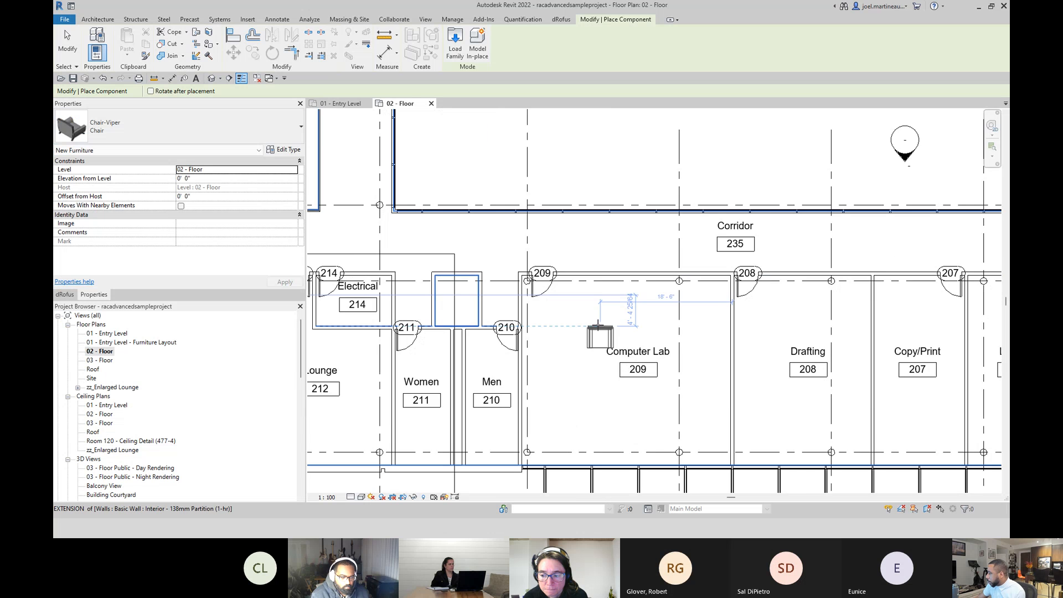
{"action": "scroll", "coordinate": [598, 327], "scroll_direction": "up", "scroll_amount": 3}
{"action": "left_click", "coordinate": [584, 277]}
{"action": "key", "text": "Escape"}
{"action": "key", "text": "Escape"}
Select the placed chair and start creating a dRofus item from the unlinked Chair-Viper family type through Items <-> Families.
{"action": "left_click", "coordinate": [603, 286]}
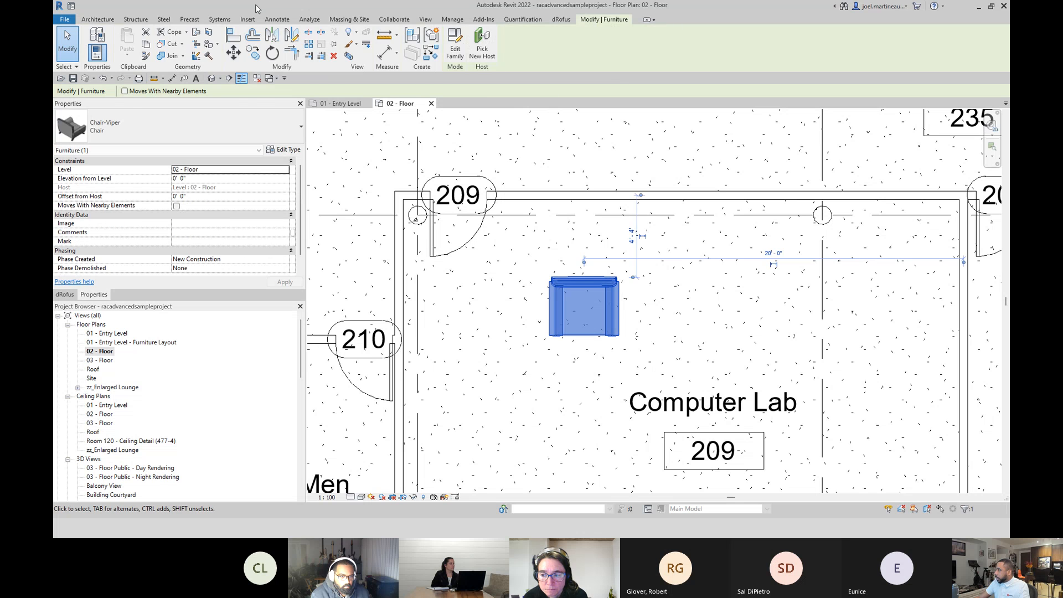
{"action": "left_click_drag", "start_coordinate": [255, 7], "coordinate": [252, 50]}
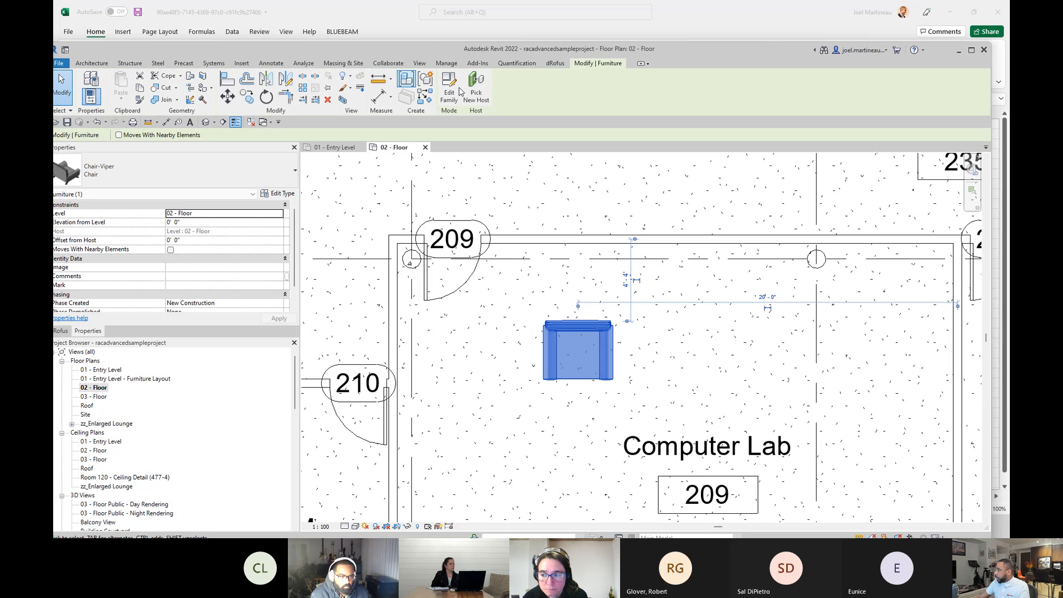
{"action": "left_click", "coordinate": [554, 64]}
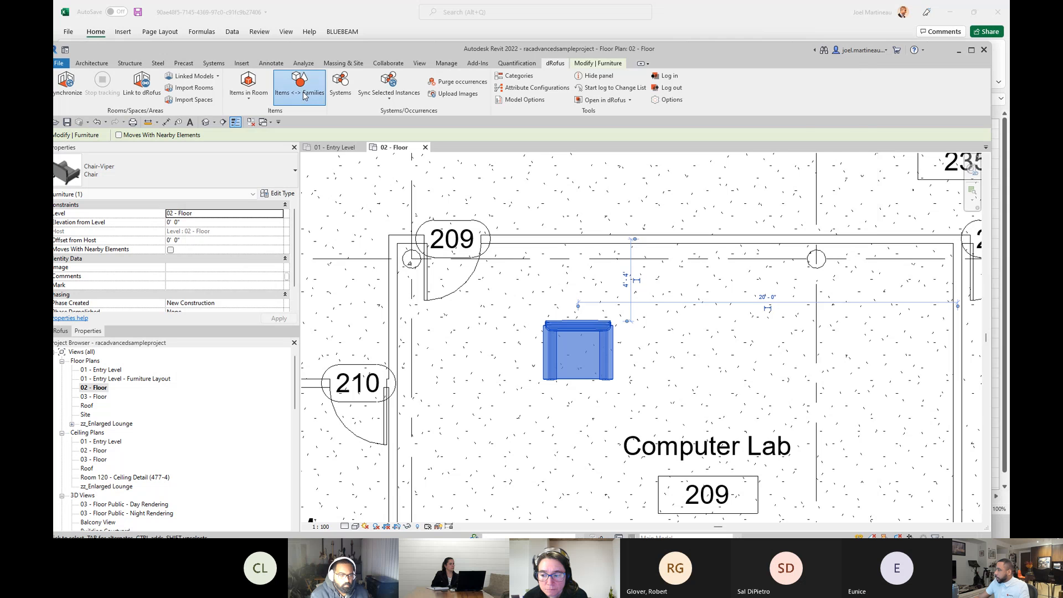
{"action": "left_click", "coordinate": [304, 91]}
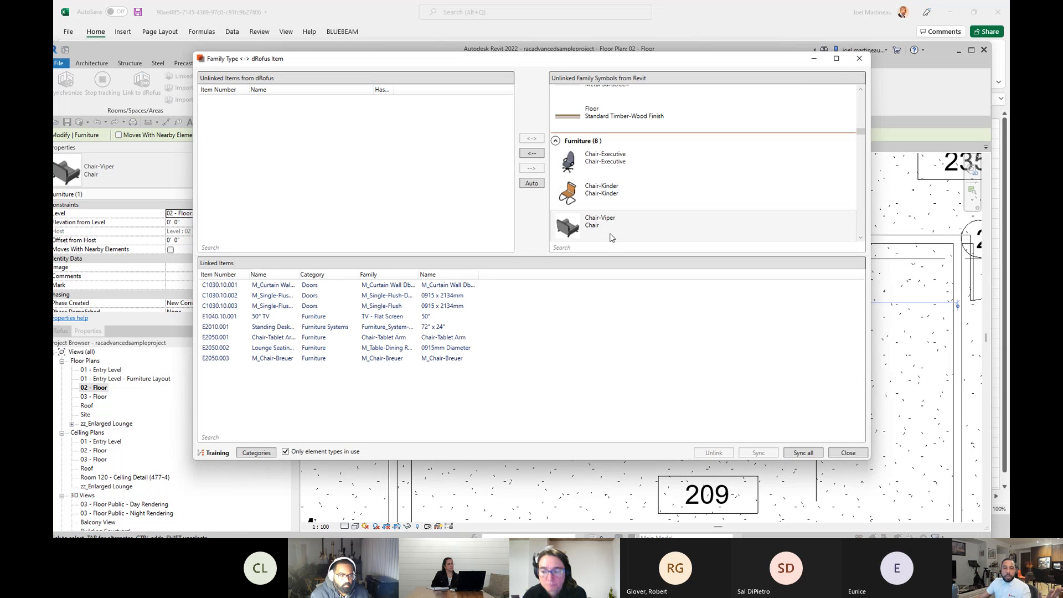
{"action": "left_click", "coordinate": [531, 154]}
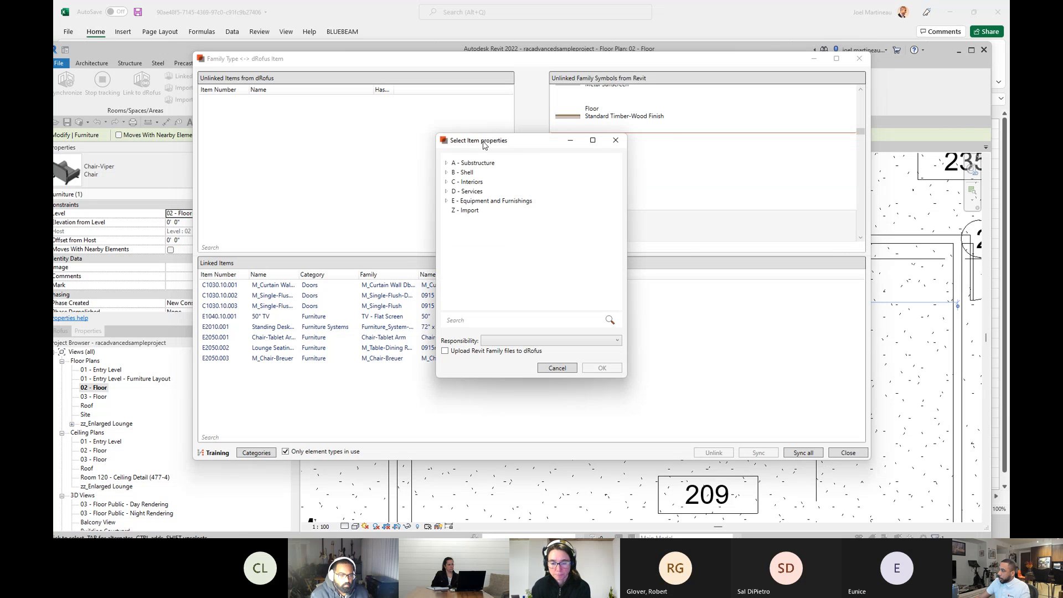
Create the linked item under E - Equipment and Furnishings / 20 - Furnishings / 50 - Movable Furnishings, uploading the Revit family file to dRofus.
{"action": "left_click_drag", "start_coordinate": [483, 143], "coordinate": [379, 101]}
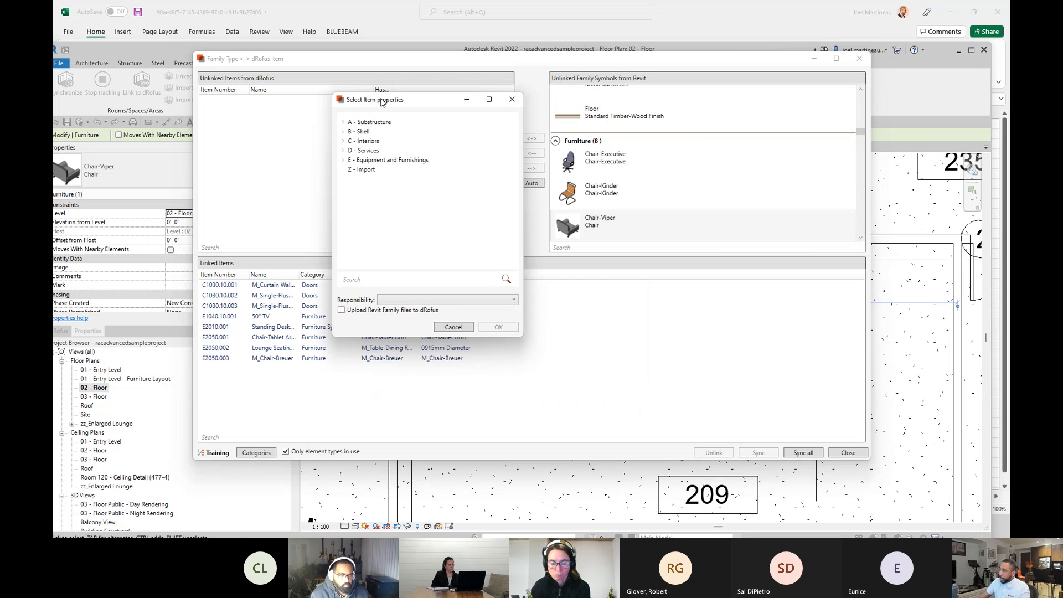
{"action": "left_click", "coordinate": [343, 159]}
{"action": "left_click", "coordinate": [354, 179]}
{"action": "left_click", "coordinate": [396, 201]}
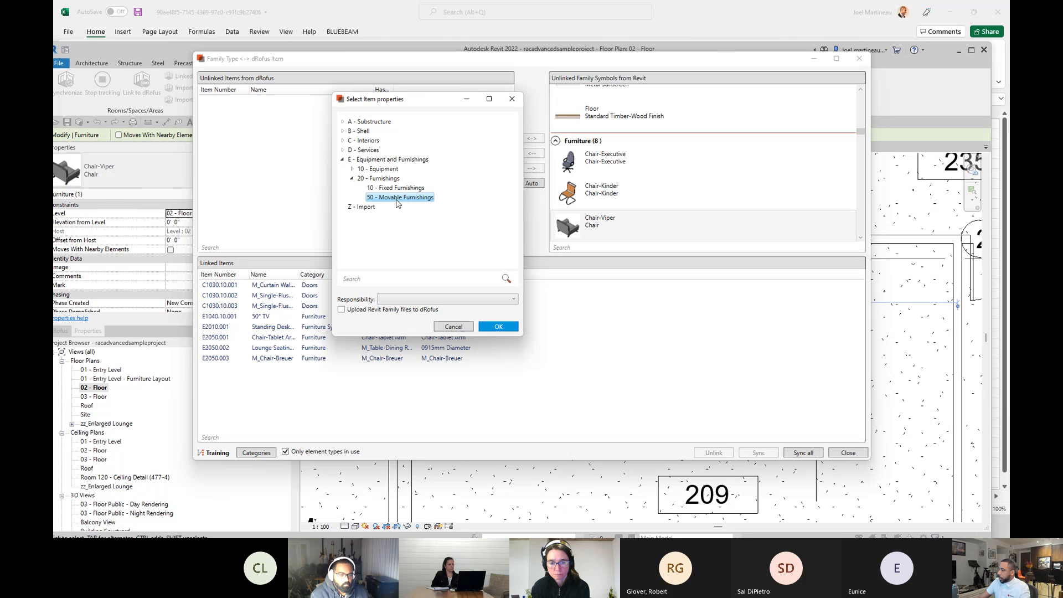
{"action": "left_click", "coordinate": [342, 310]}
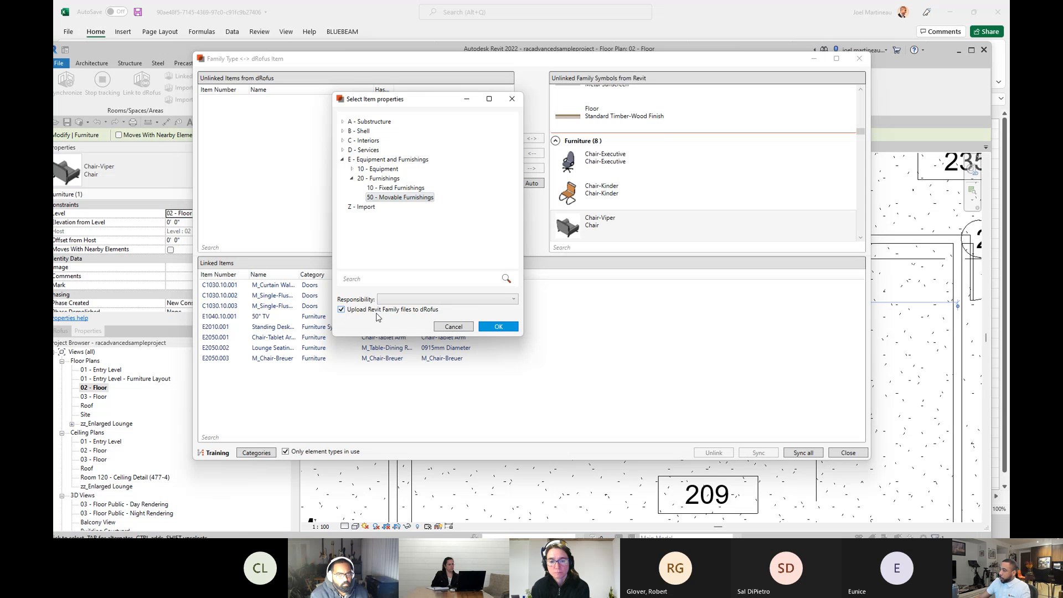
{"action": "left_click", "coordinate": [496, 328]}
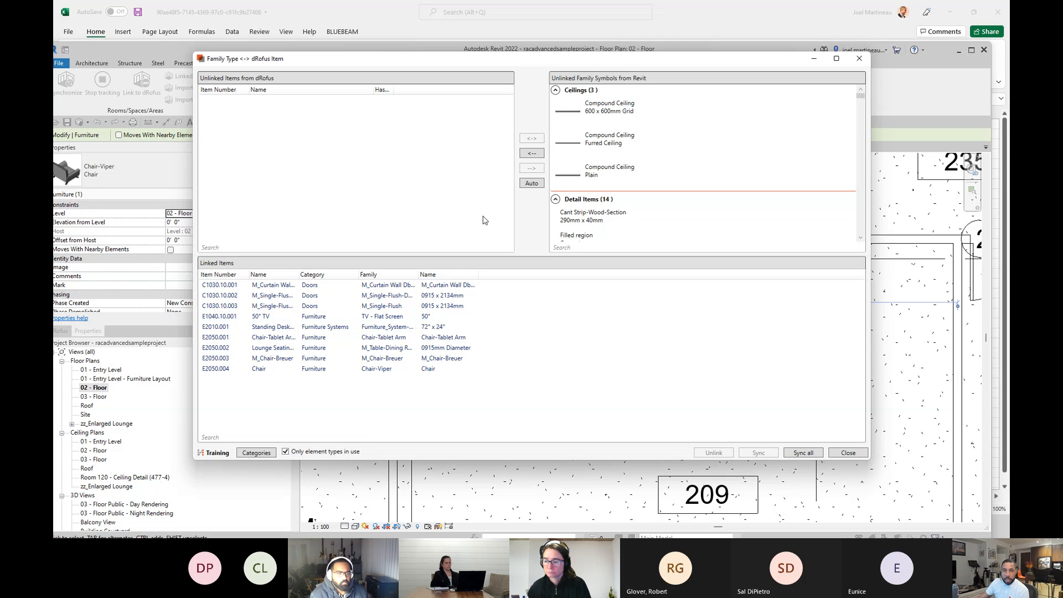
{"action": "left_click", "coordinate": [860, 58]}
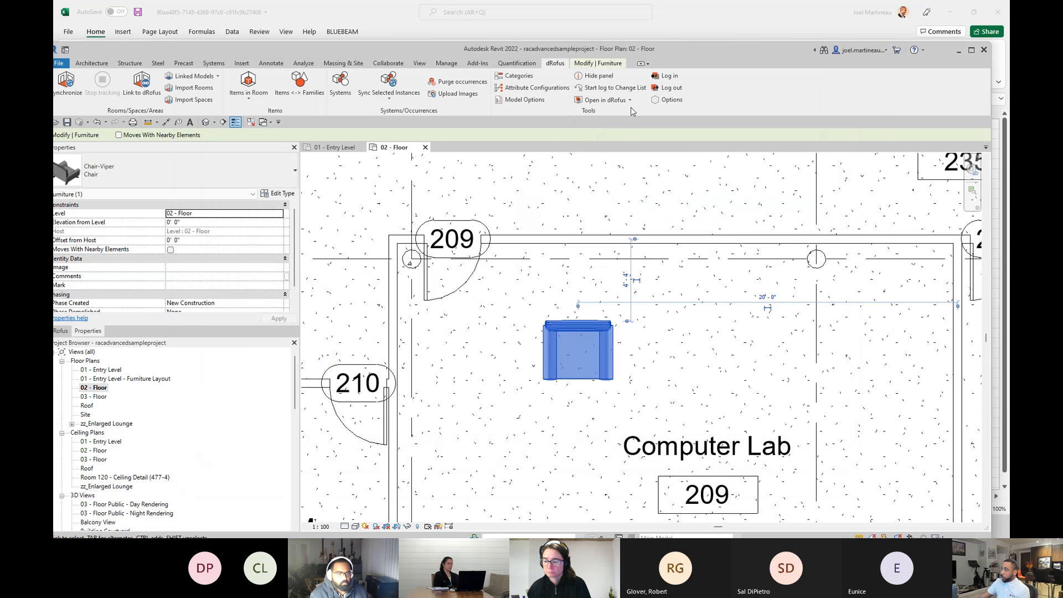
{"action": "left_click_drag", "start_coordinate": [707, 50], "coordinate": [726, 40]}
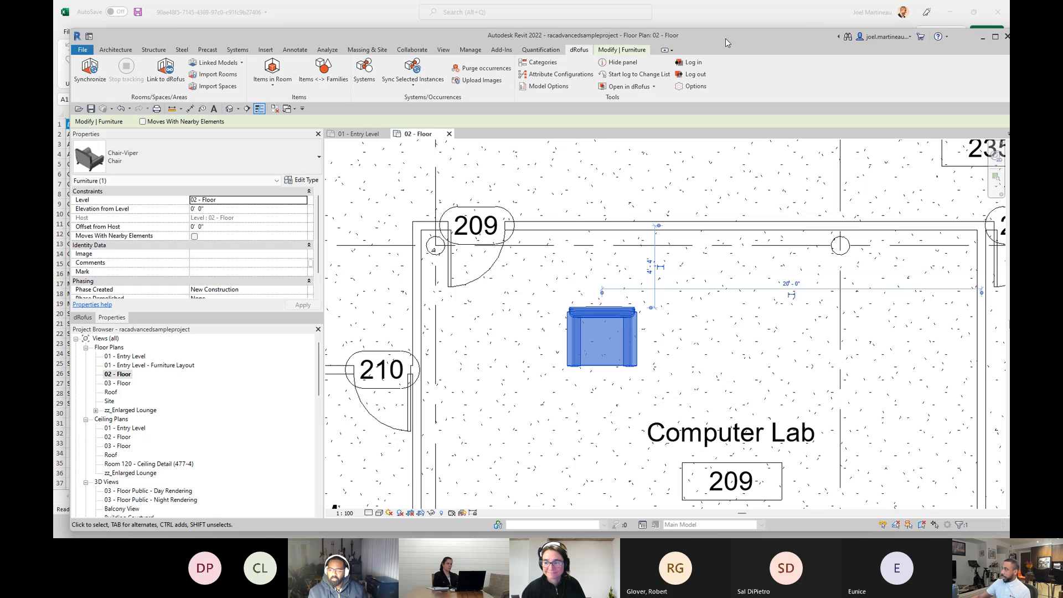
{"action": "left_click_drag", "start_coordinate": [752, 40], "coordinate": [739, 37]}
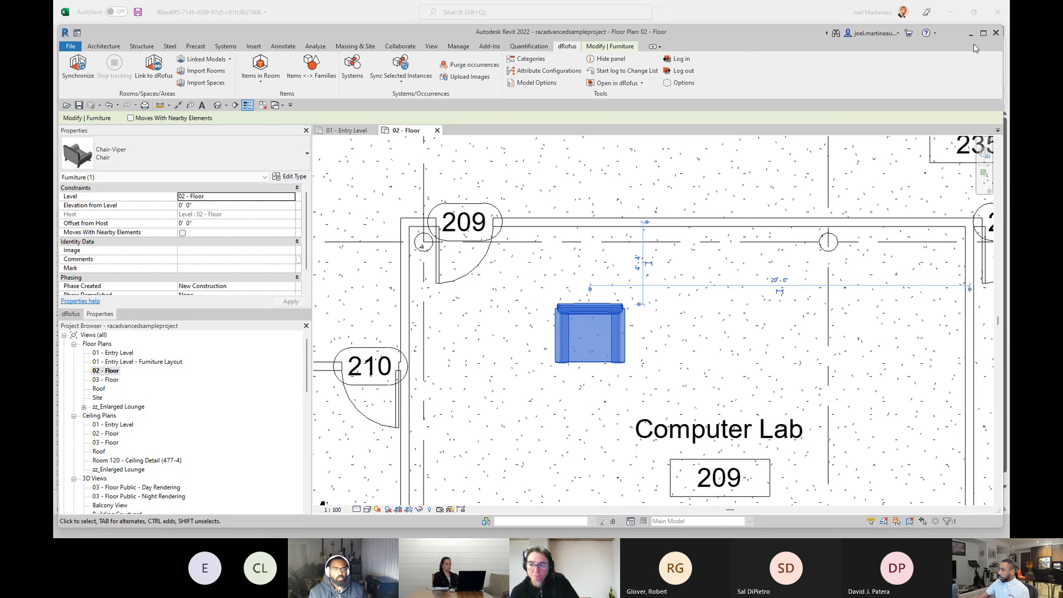
{"action": "left_click", "coordinate": [984, 34]}
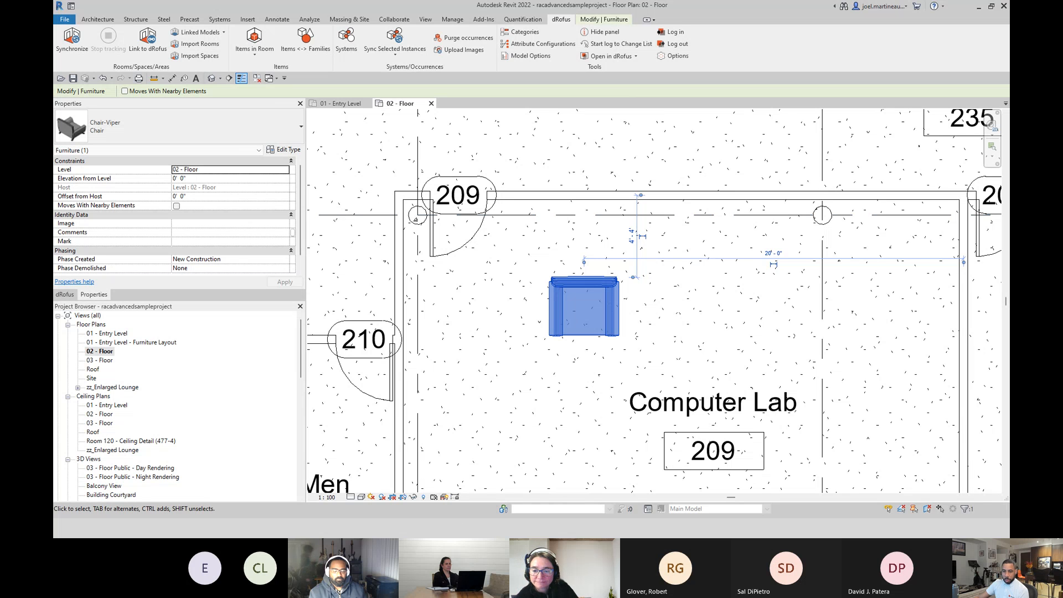
{"action": "key", "text": "alt+Tab"}
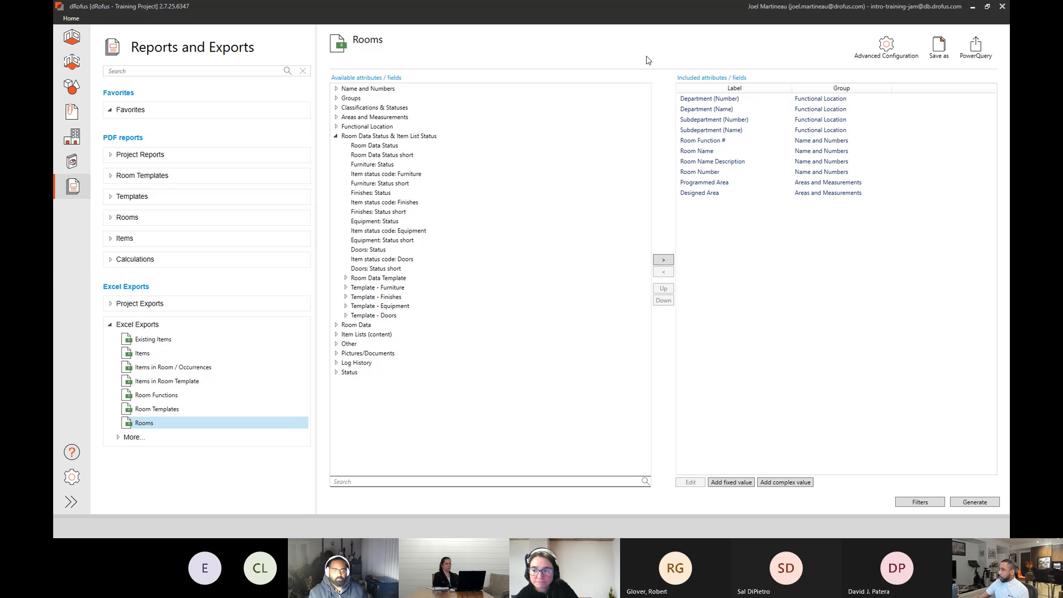
{"action": "left_click_drag", "start_coordinate": [214, 11], "coordinate": [54, 68]}
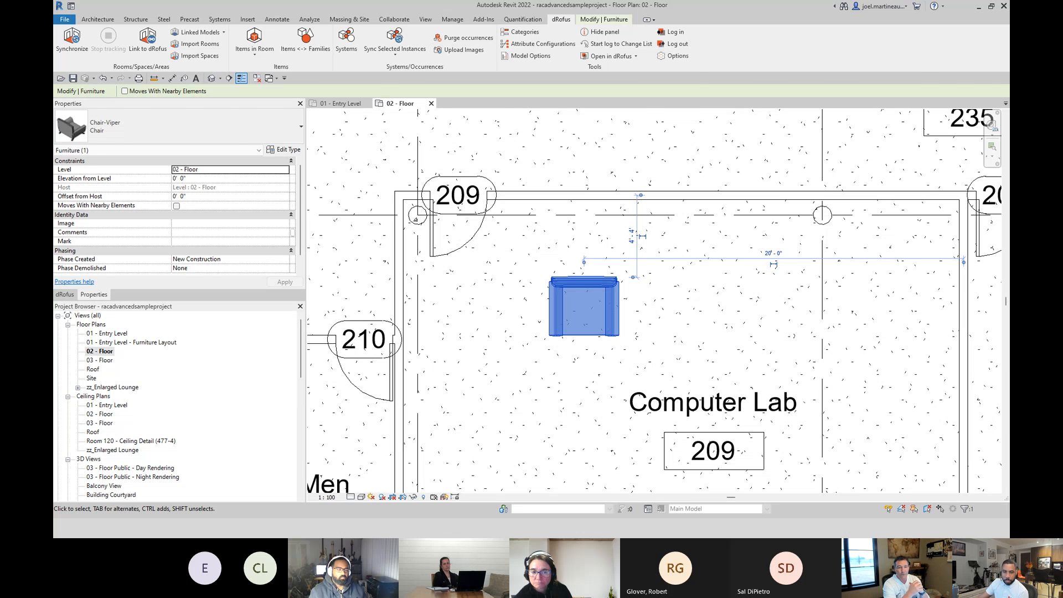
Switch to Chrome and review the M_Chair-Breuer Item Data PDF report from its first page.
{"action": "key", "text": "alt+Tab"}
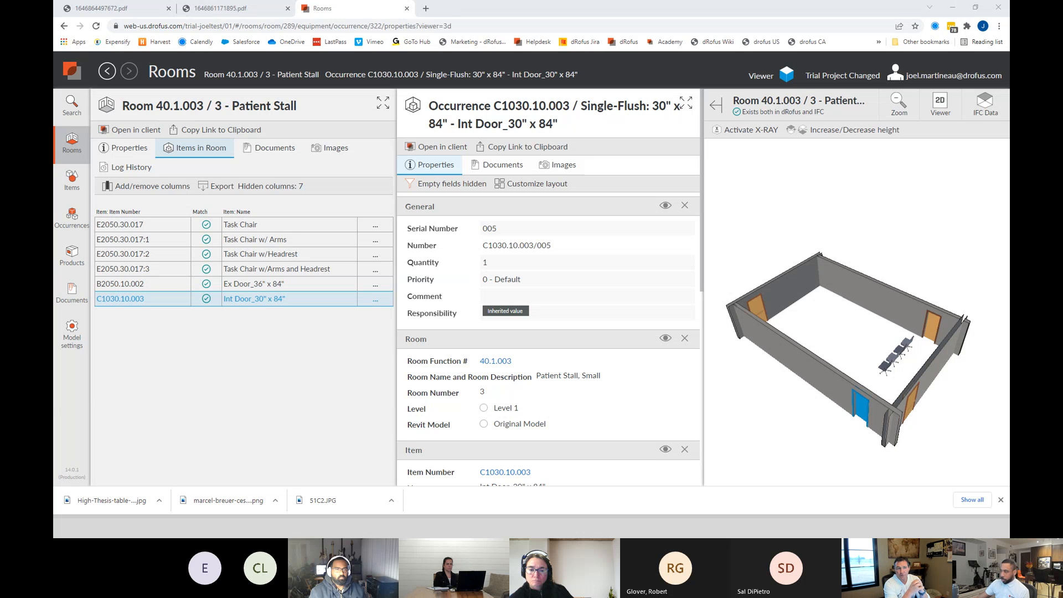
{"action": "left_click", "coordinate": [227, 9]}
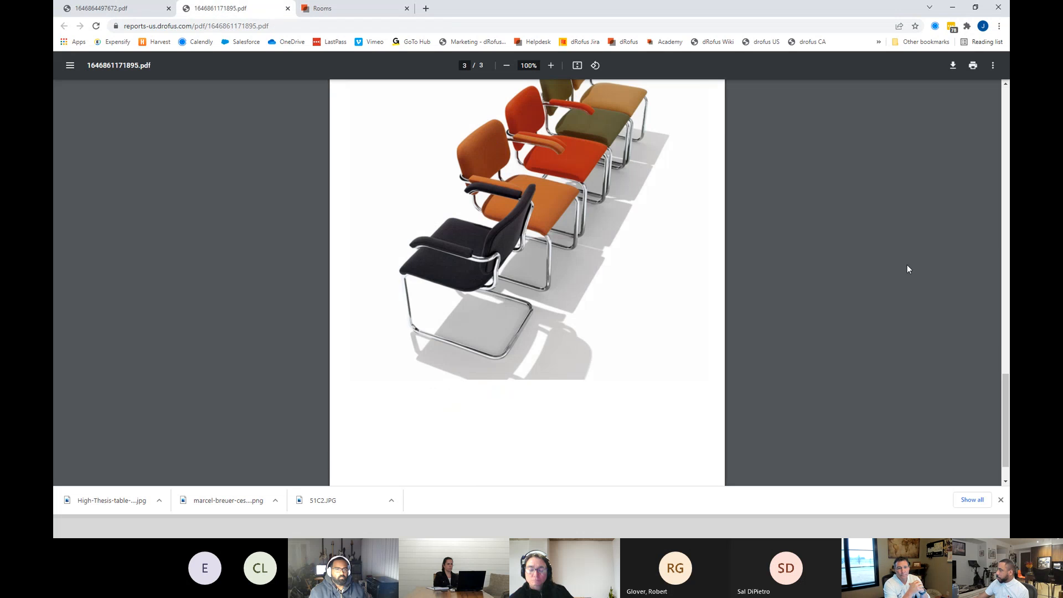
{"action": "scroll", "coordinate": [911, 231], "scroll_direction": "up", "scroll_amount": 15}
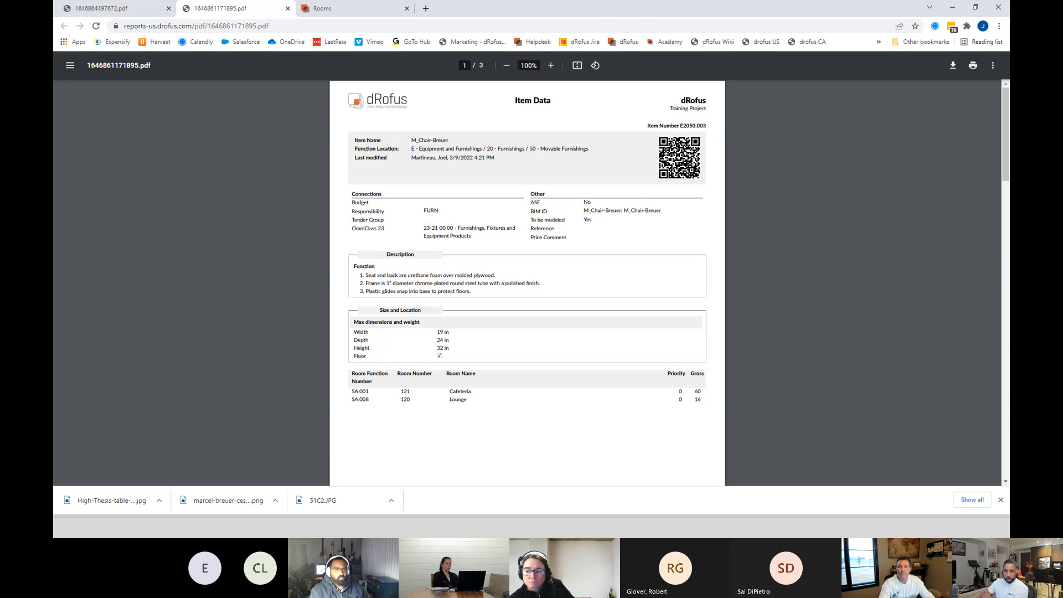
{"action": "key", "text": "alt+Tab"}
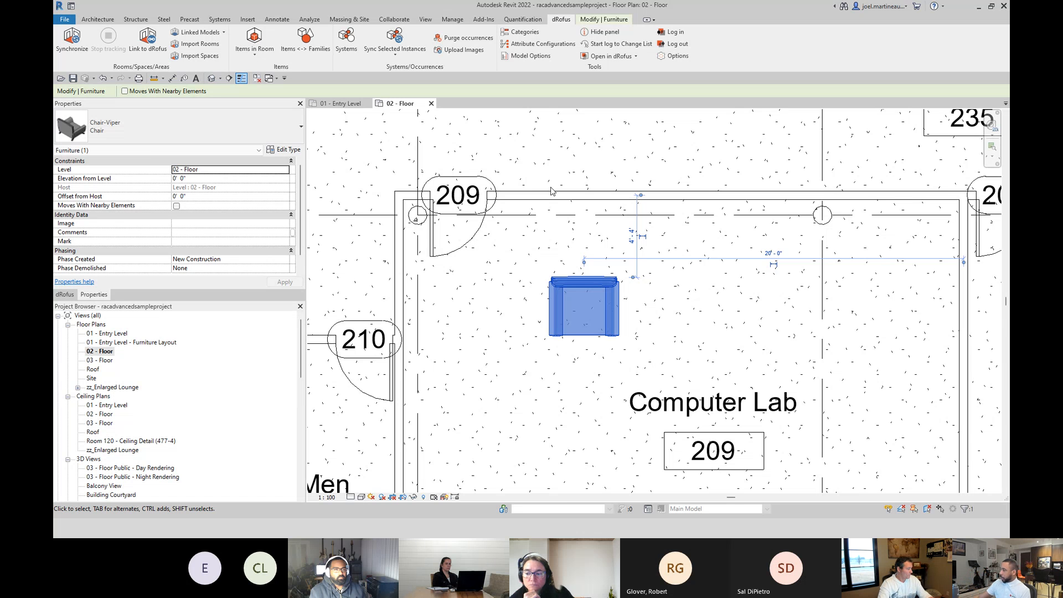
{"action": "scroll", "coordinate": [551, 332], "scroll_direction": "down", "scroll_amount": 3}
{"action": "scroll", "coordinate": [662, 375], "scroll_direction": "up", "scroll_amount": 3}
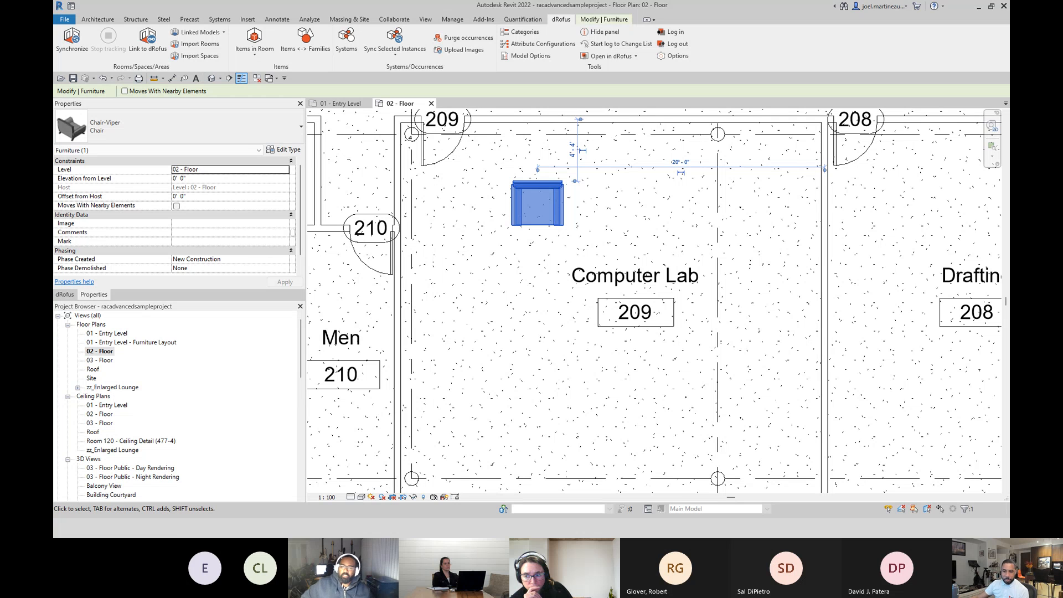
{"action": "key", "text": "alt+Tab"}
{"action": "key", "text": "alt+Tab"}
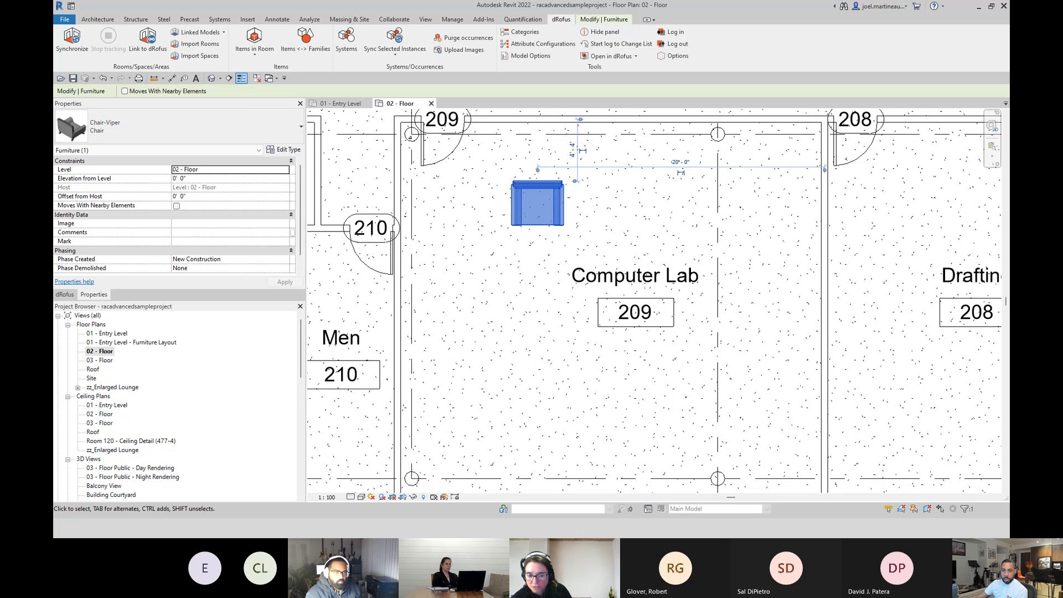
Switch to the maximized dRofus window and review the Finishes list of room SA.007 (128) Storage.
{"action": "left_click_drag", "start_coordinate": [54, 24], "coordinate": [501, 94]}
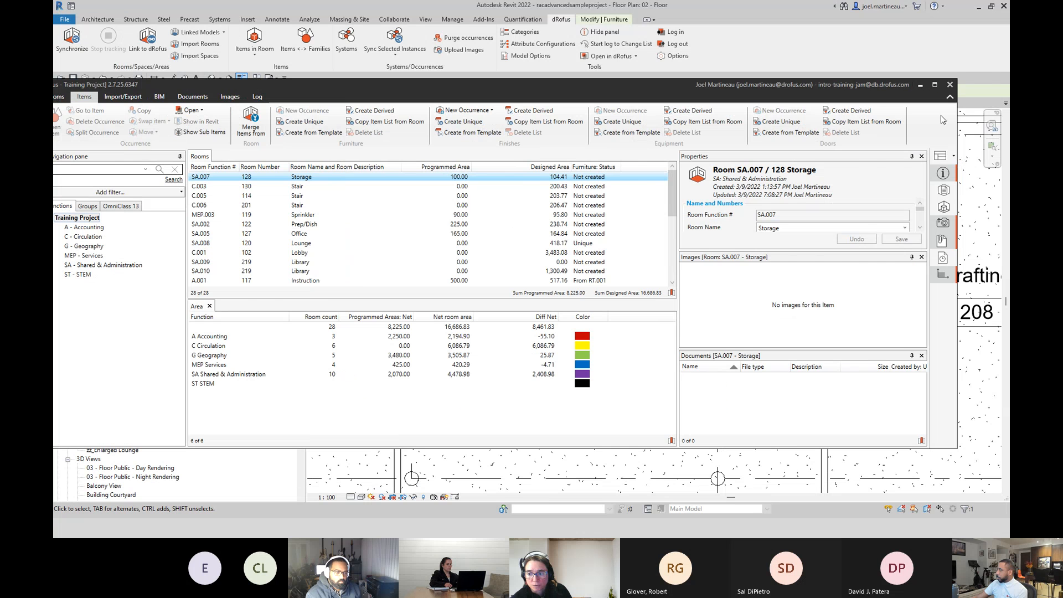
{"action": "left_click", "coordinate": [934, 84]}
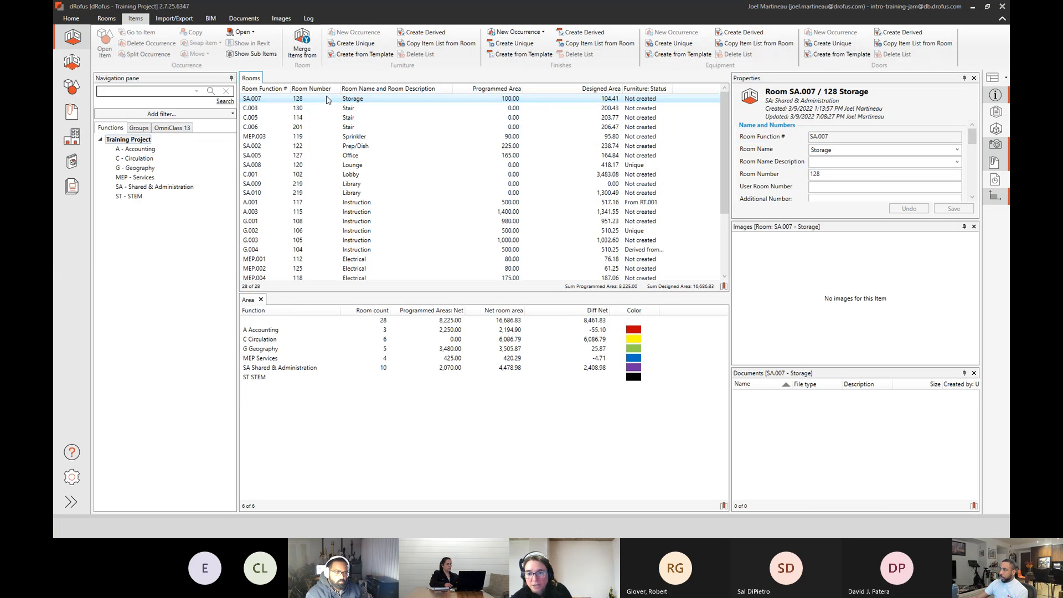
{"action": "double_click", "coordinate": [327, 99]}
{"action": "left_click", "coordinate": [642, 136]}
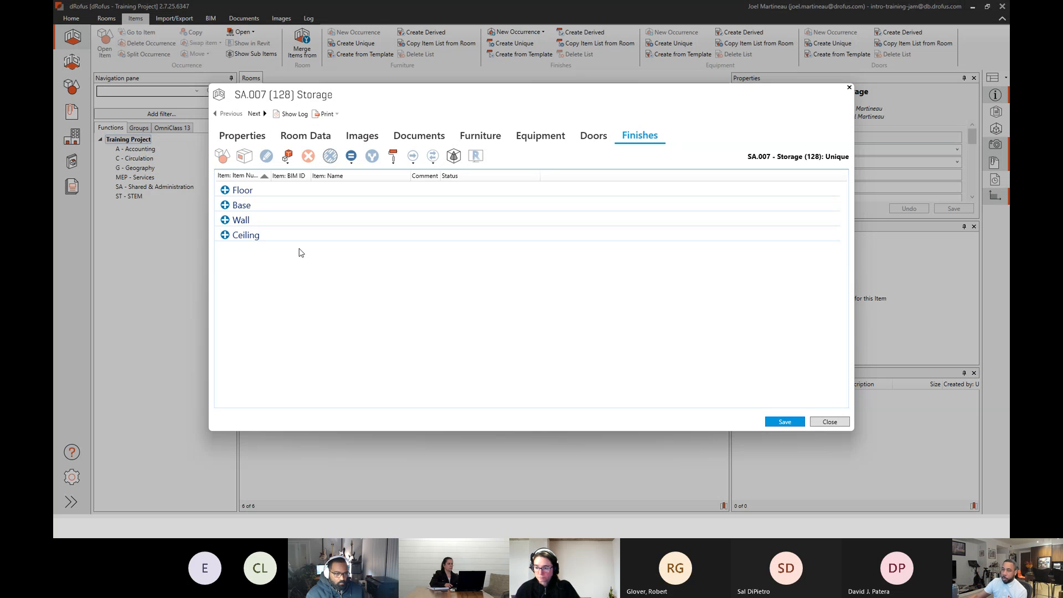
{"action": "left_click", "coordinate": [830, 422]}
Review the Import/update Rooms options without importing a file.
{"action": "left_click", "coordinate": [107, 18]}
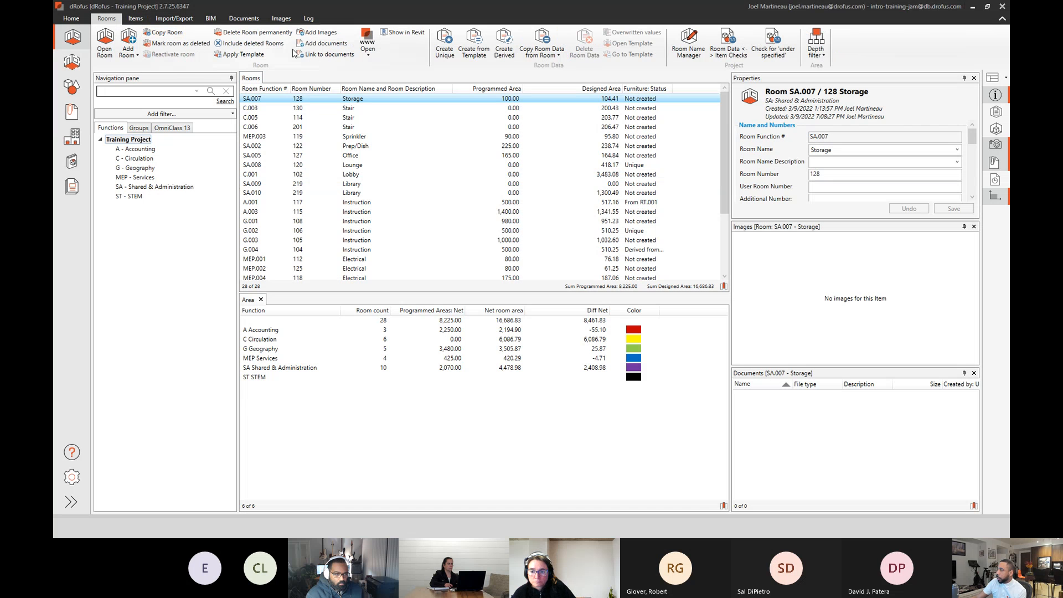
{"action": "left_click", "coordinate": [166, 20]}
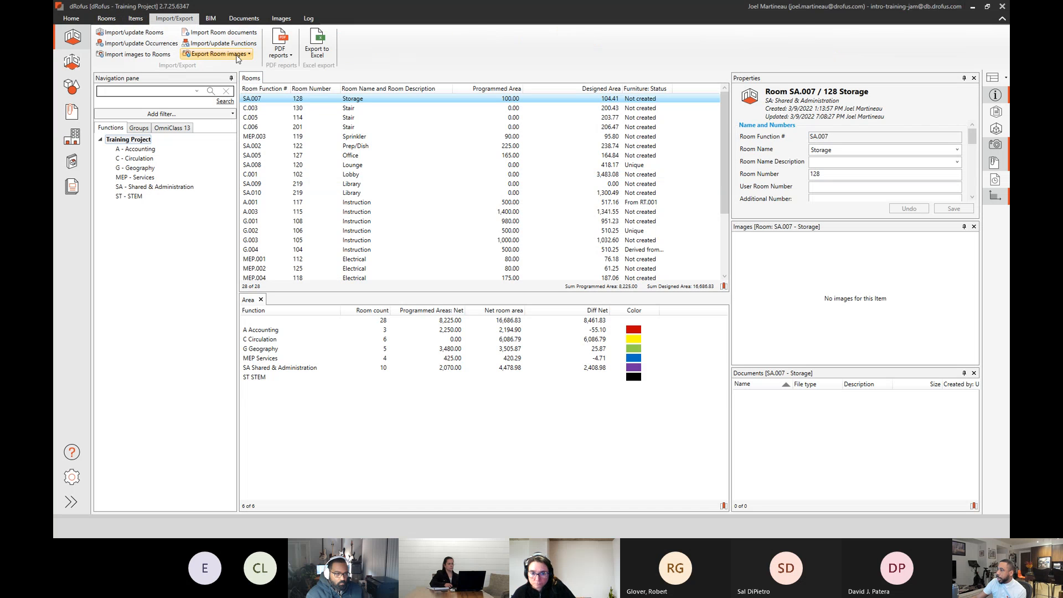
{"action": "left_click", "coordinate": [147, 35]}
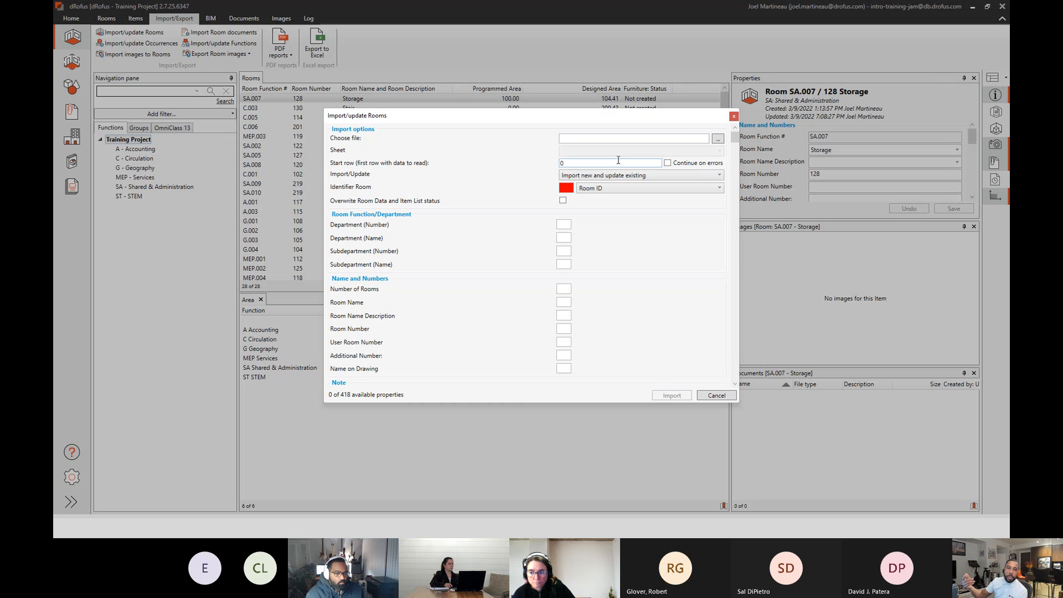
{"action": "left_click", "coordinate": [734, 116]}
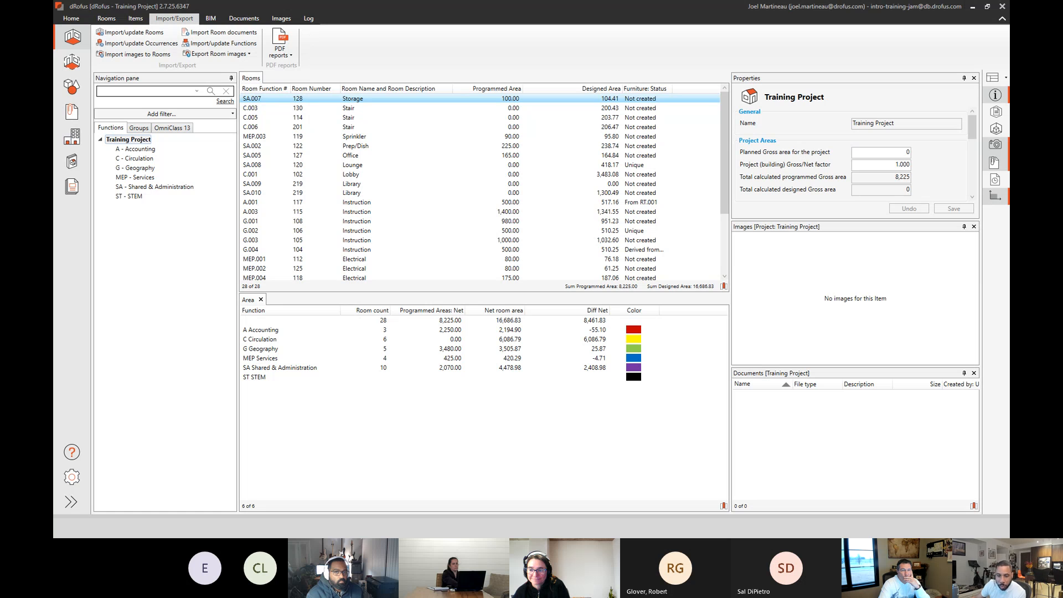
Switch to Revit and examine the Initial Sync from Revit room configuration in the Room Attribute Configuration Editor.
{"action": "key", "text": "alt+Tab"}
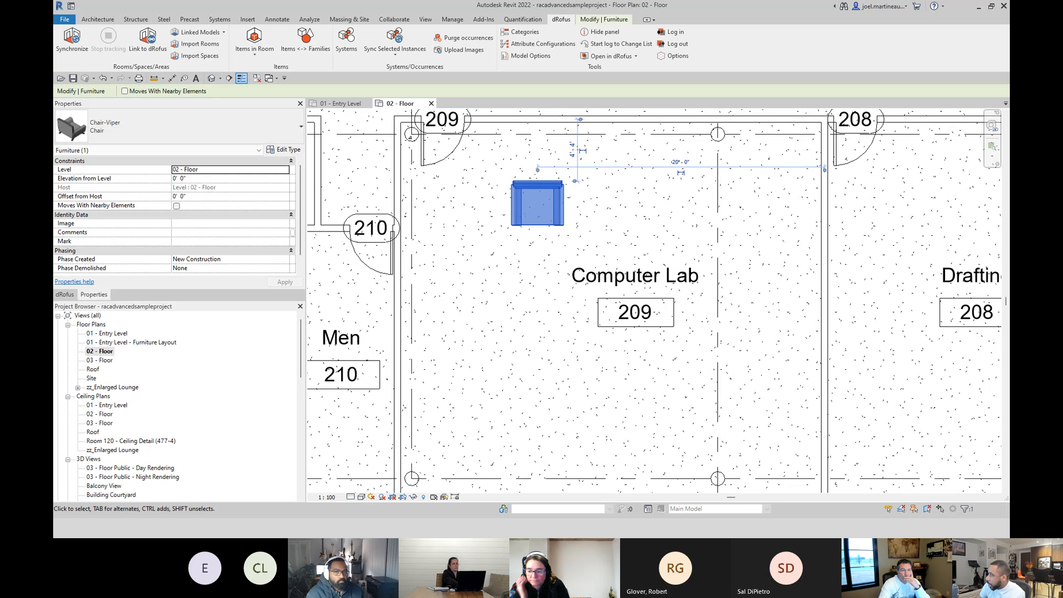
{"action": "left_click", "coordinate": [541, 44]}
{"action": "left_click_drag", "start_coordinate": [562, 154], "coordinate": [487, 107]}
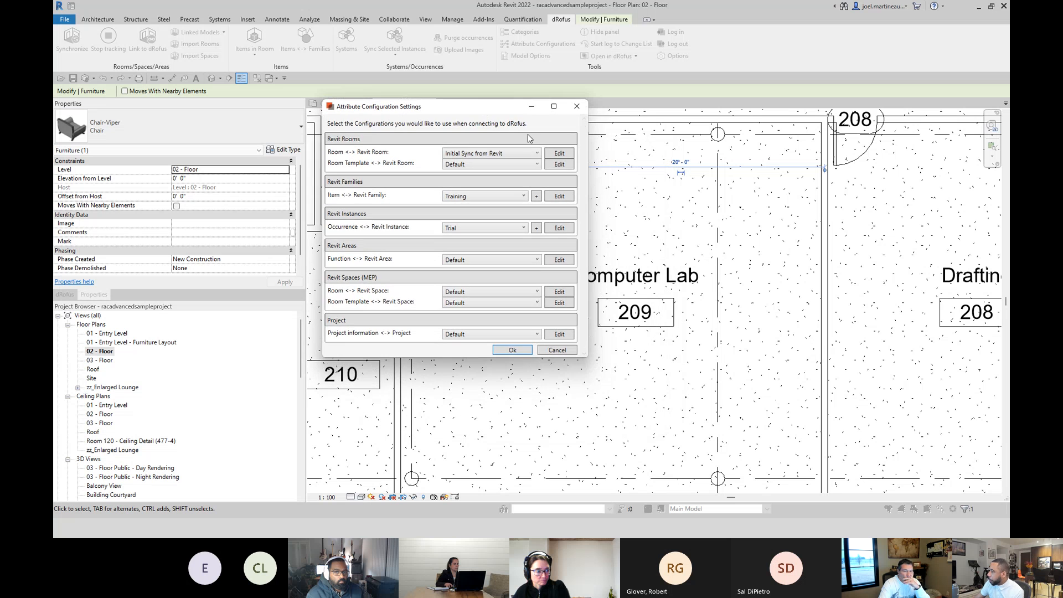
{"action": "left_click", "coordinate": [556, 153]}
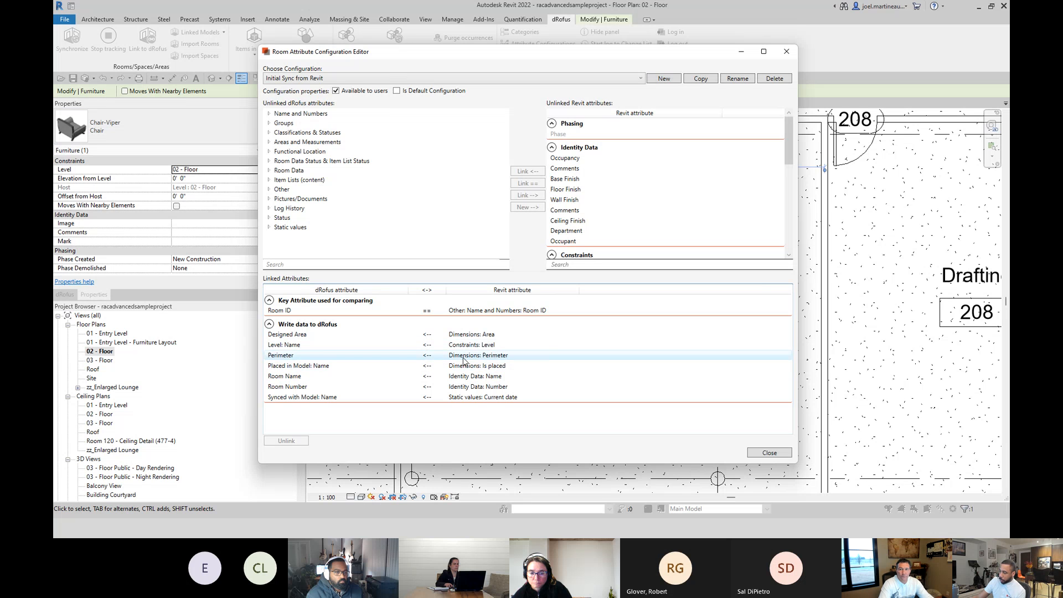
Examine the linked attributes of the Revit and dRofus Room Sync configuration and close the attribute configuration windows.
{"action": "left_click", "coordinate": [611, 78]}
{"action": "left_click", "coordinate": [570, 100]}
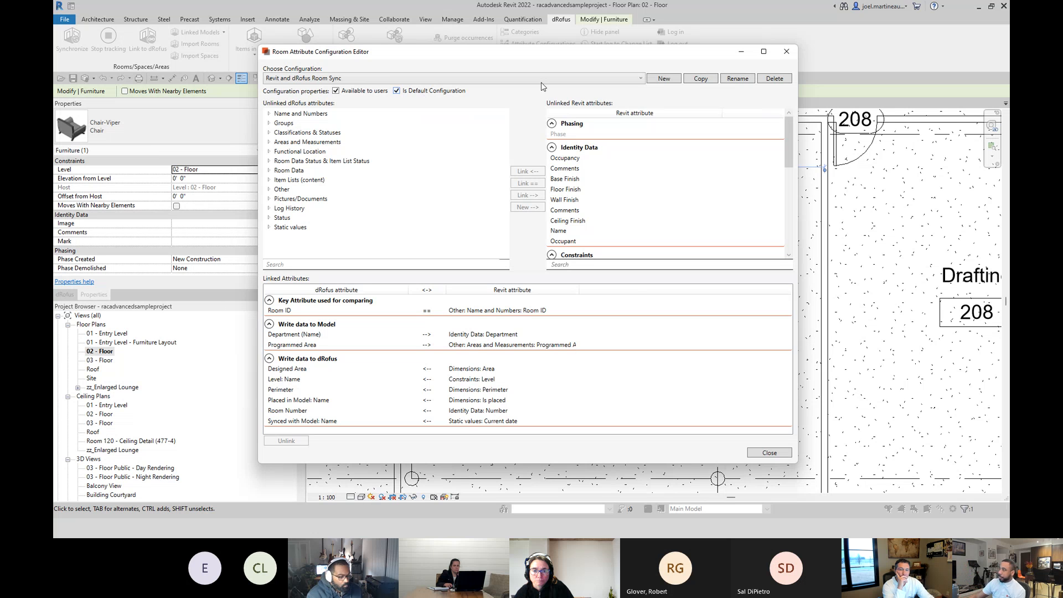
{"action": "left_click", "coordinate": [786, 52]}
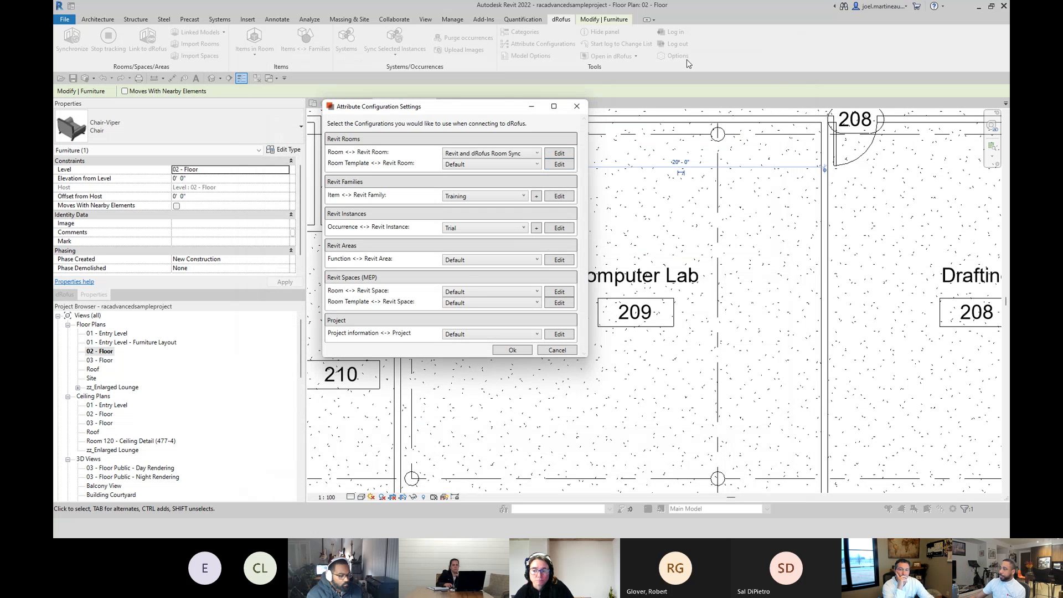
{"action": "left_click", "coordinate": [568, 111]}
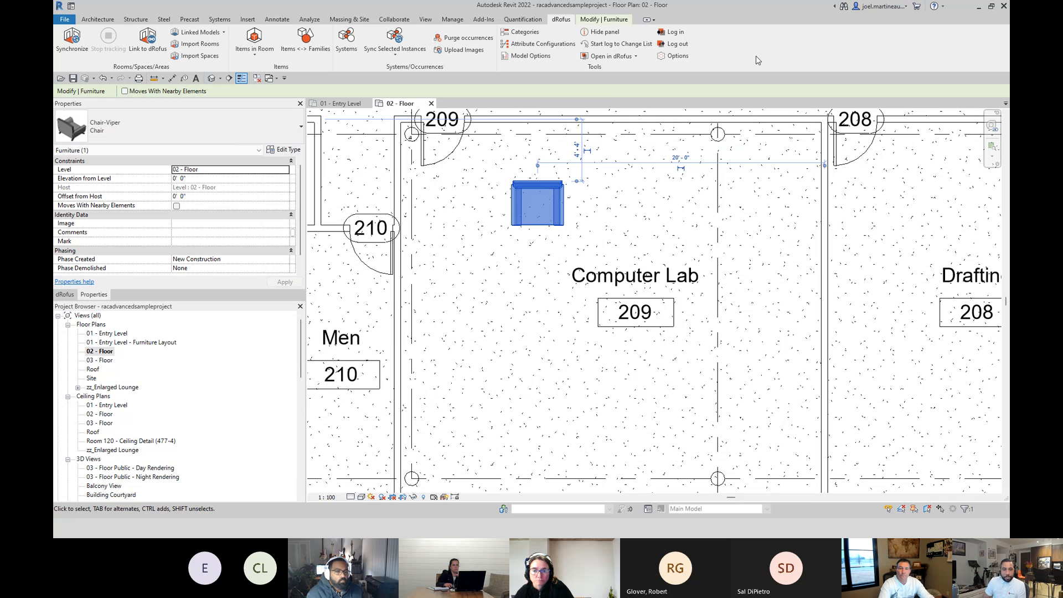